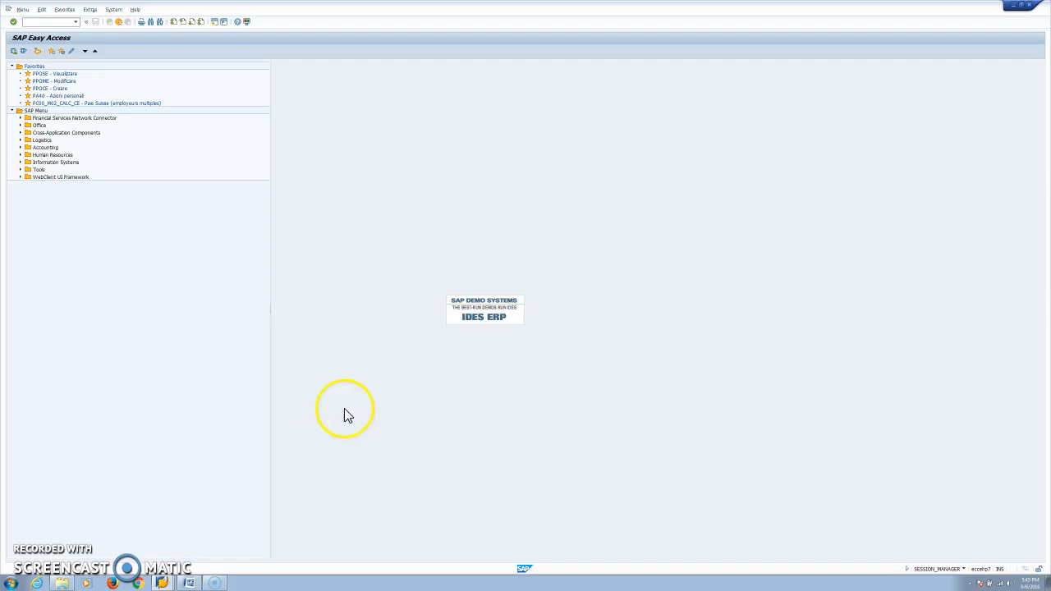
Run transaction mm03 and display the Classification view of material 72
left_click(336, 414)
left_click(46, 21)
type("mm03")
key("Return")
key("Return")
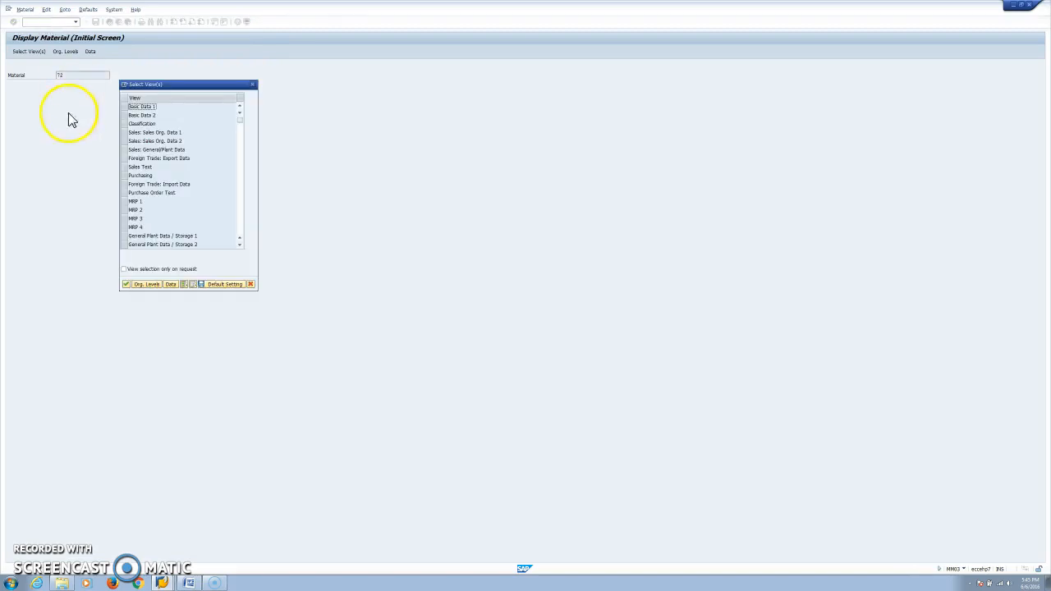
left_click(123, 124)
left_click(126, 285)
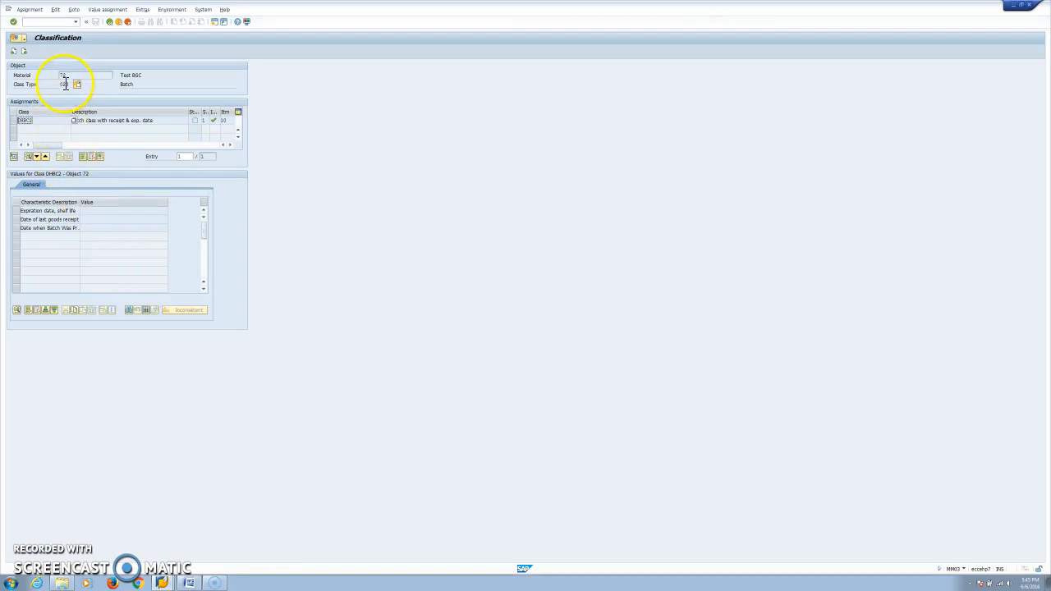
Review the material's batch class type and its expiration, last goods receipt and production date characteristics, and return to the start screen
left_click(143, 84)
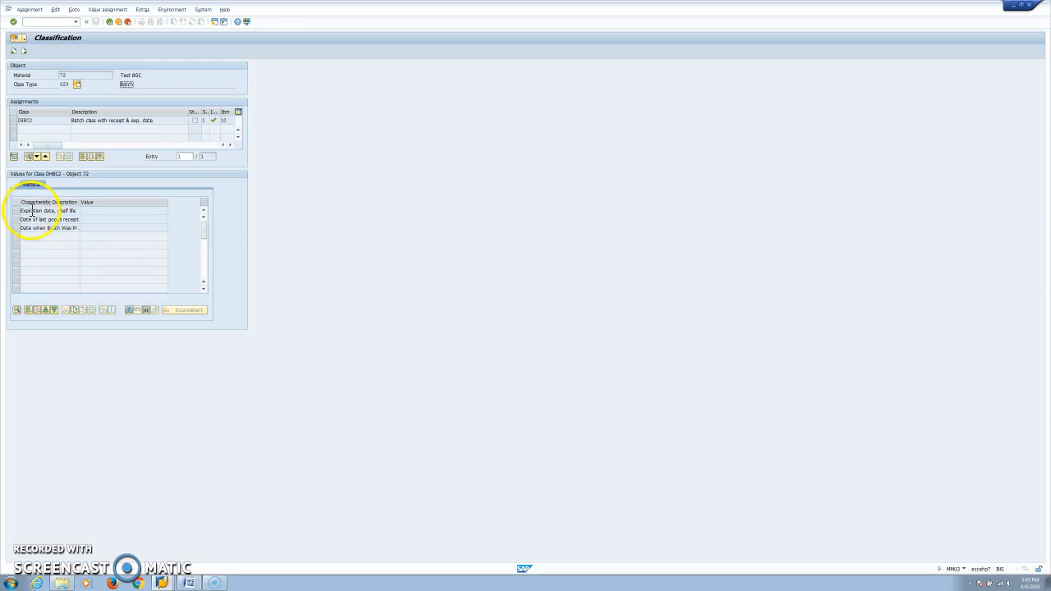
left_click_drag(32, 212, 135, 211)
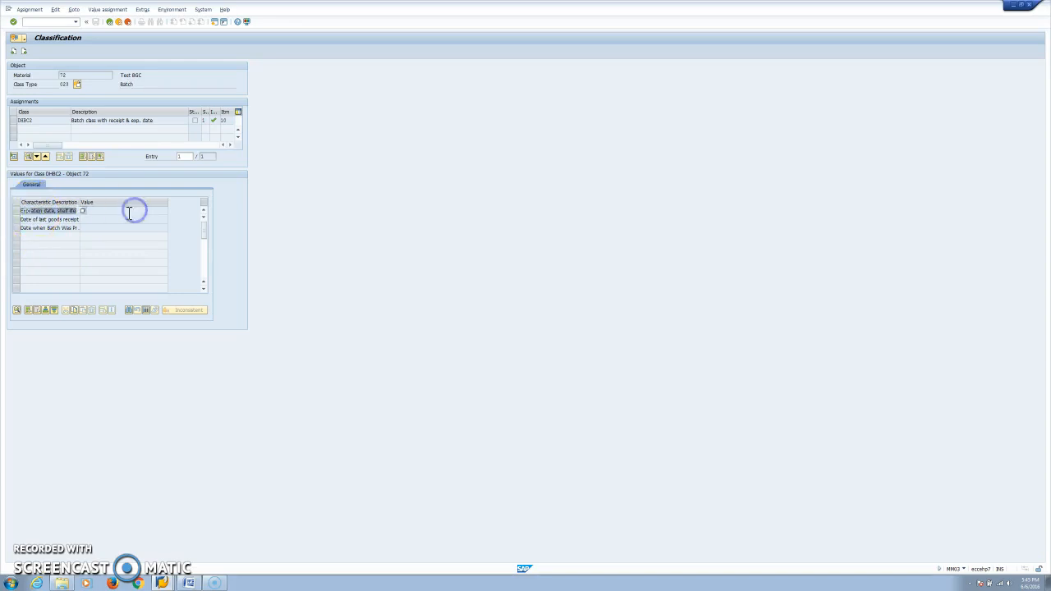
left_click_drag(39, 220, 134, 219)
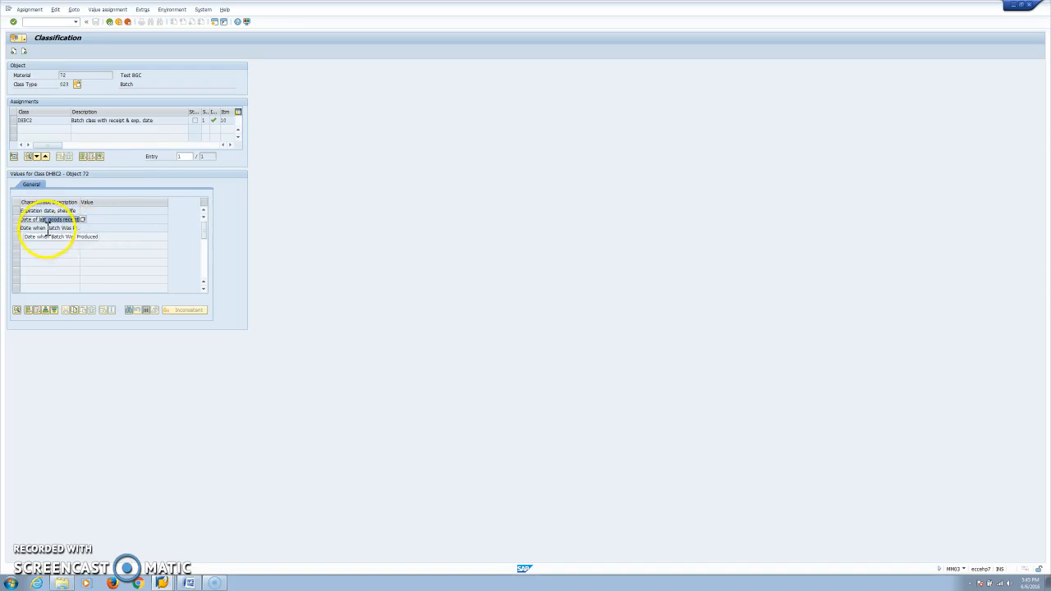
left_click_drag(47, 228, 129, 227)
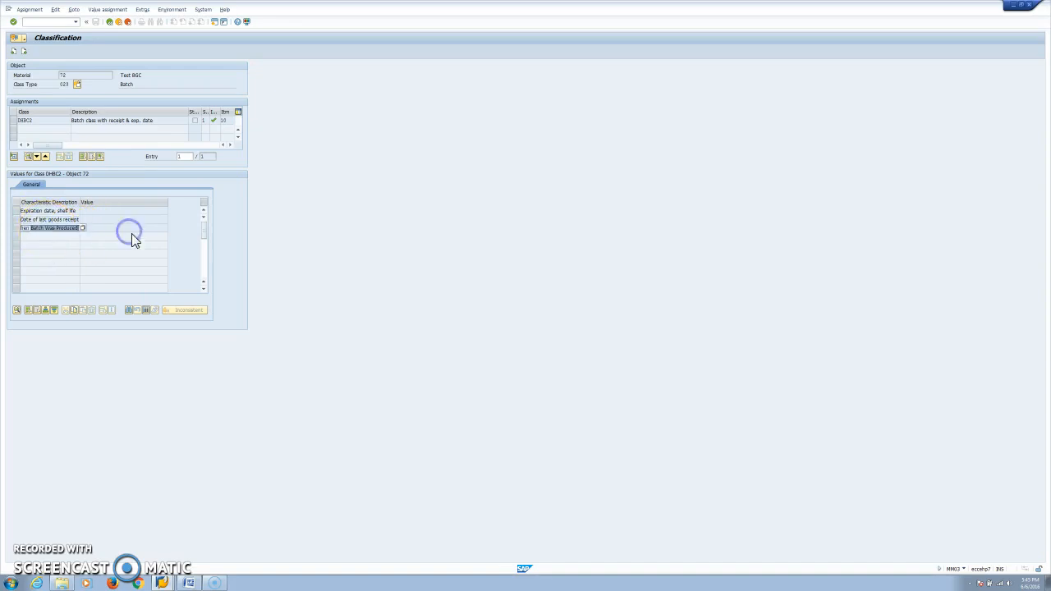
left_click(110, 23)
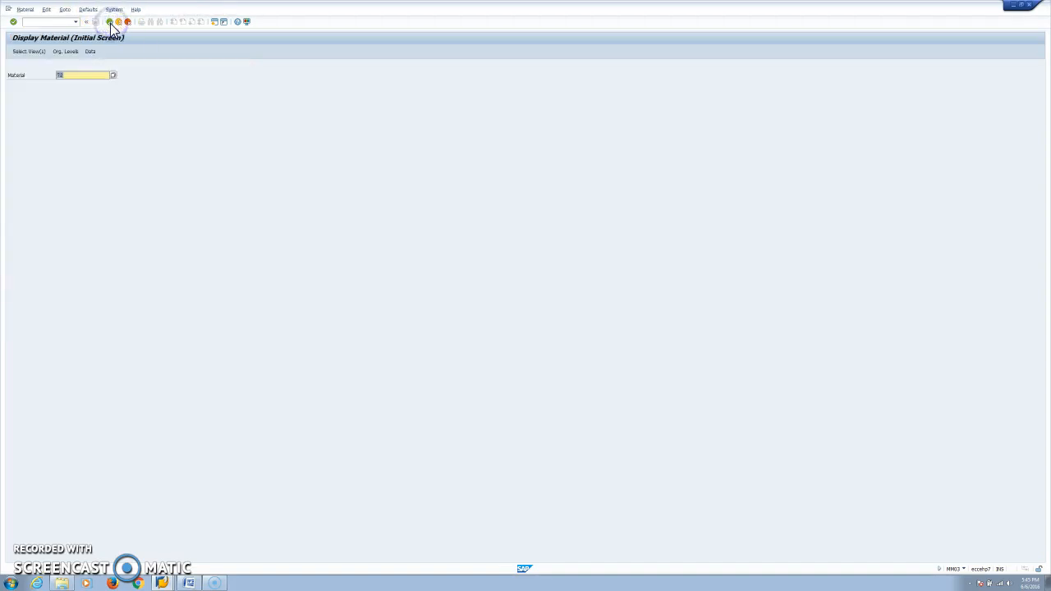
left_click(110, 23)
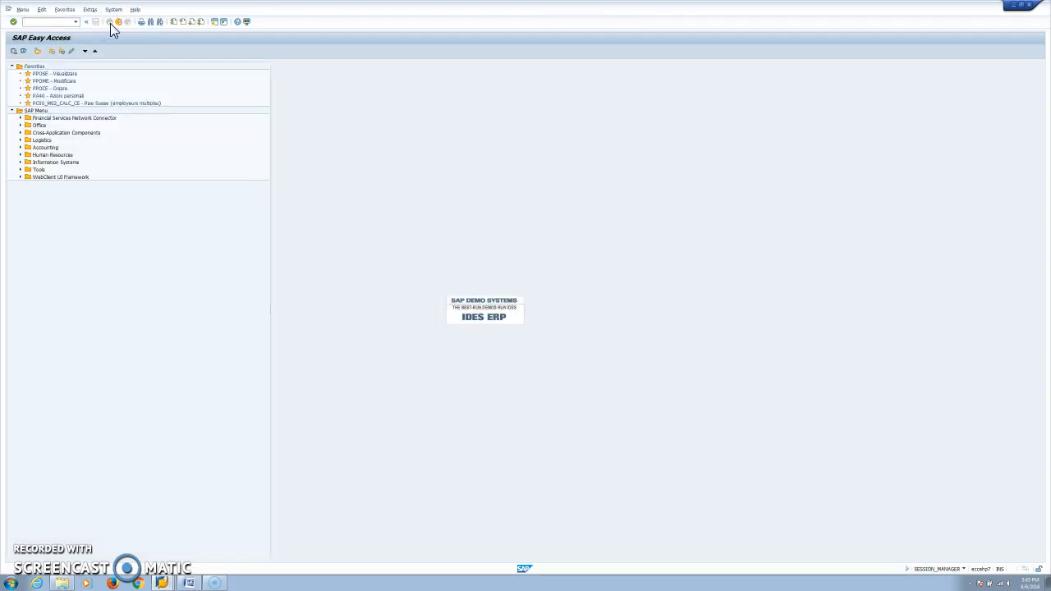
Switch to the other SAP Easy Access session and display batch class SHELF_LIFE1 through the Selection Class change transaction BMC2
left_click(136, 319)
left_click(162, 583)
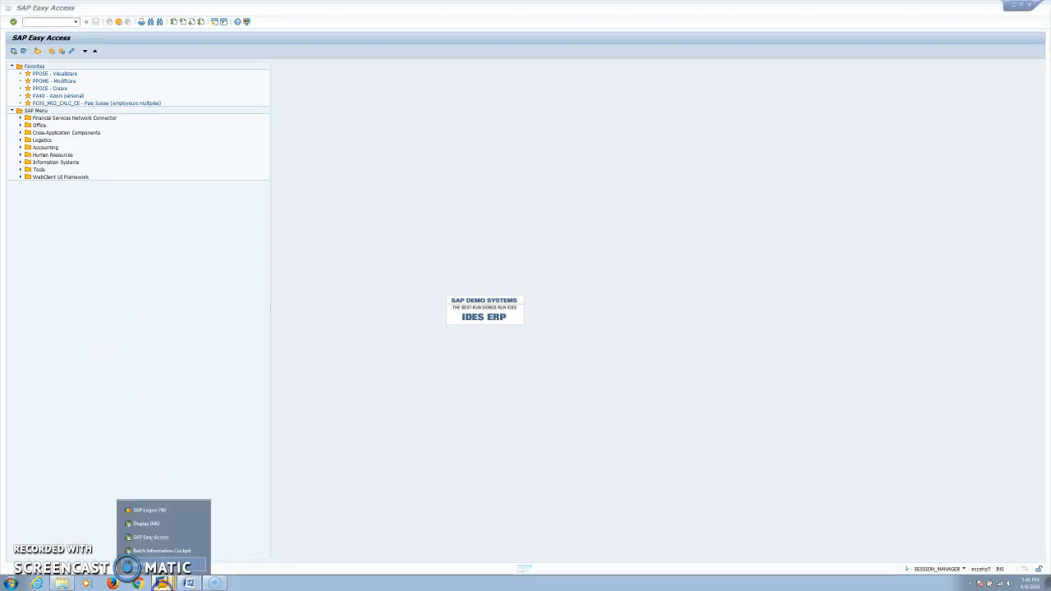
left_click(157, 537)
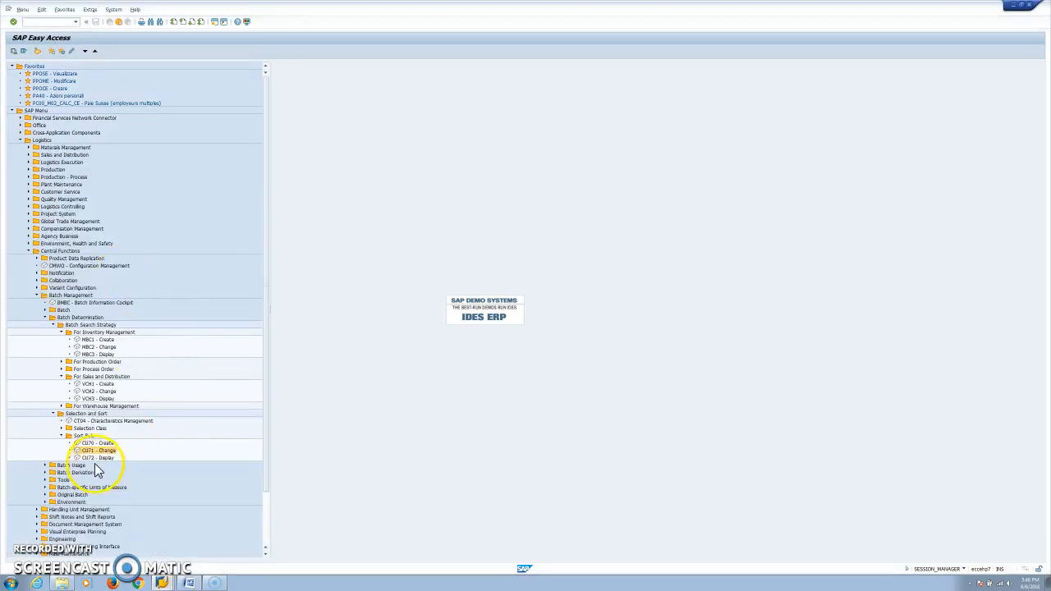
left_click(61, 429)
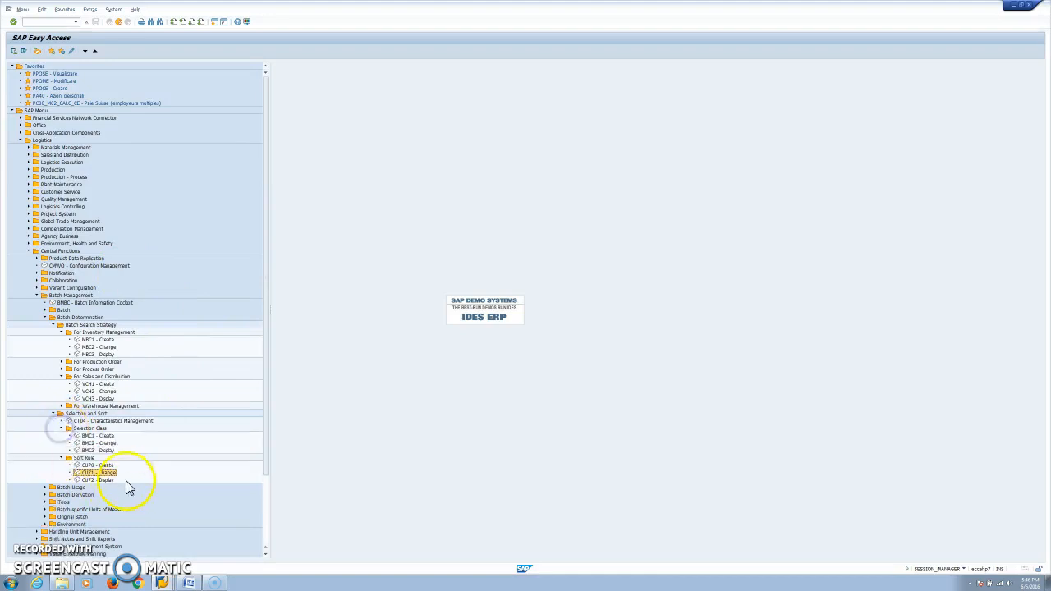
double_click(98, 436)
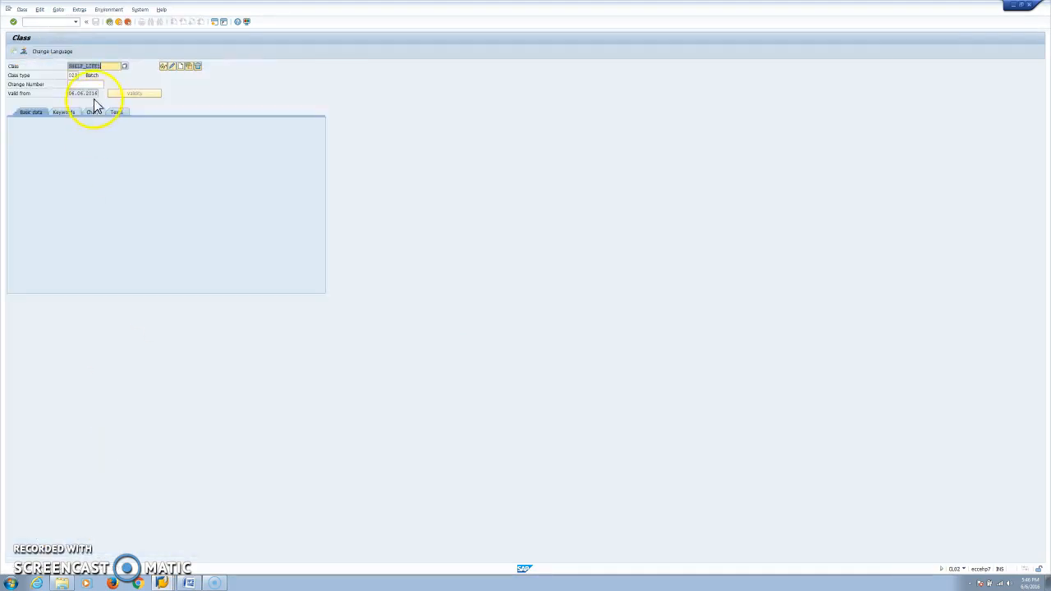
left_click(163, 65)
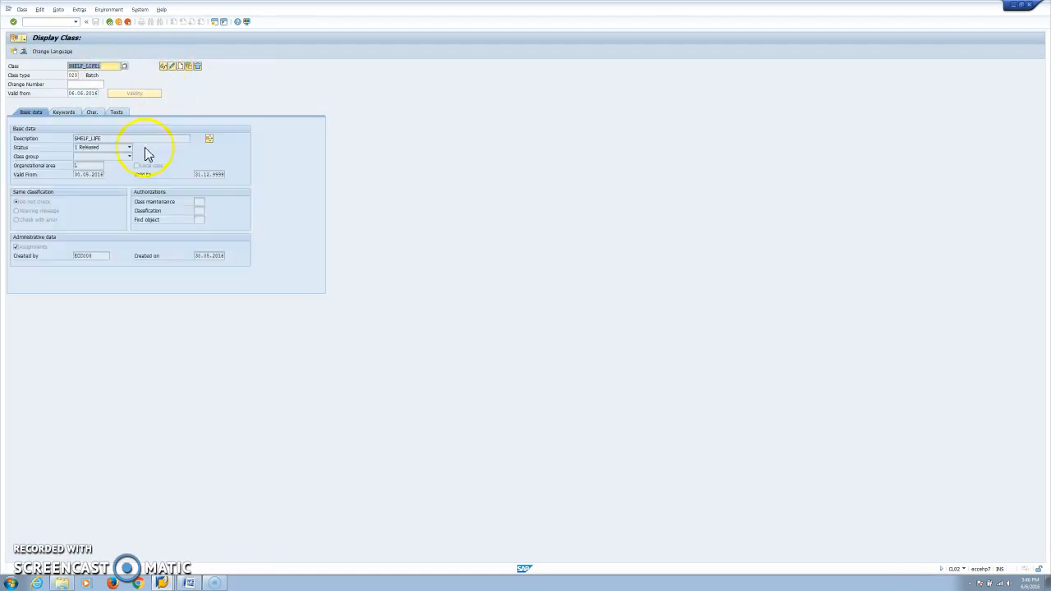
Examine the characteristics assigned to class SHELF_LIFE1, including expiration date, remaining shelf life and delivery date, and leave the class display
left_click(91, 111)
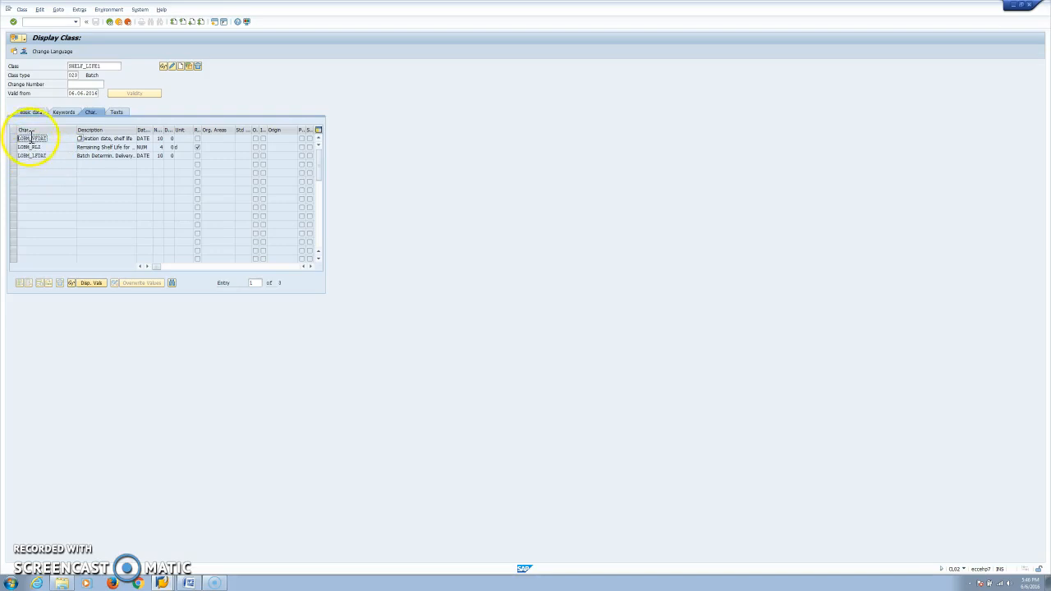
left_click(102, 138)
left_click_drag(92, 138, 189, 138)
mouse_move(94, 147)
left_mouse_down()
mouse_move(235, 143)
mouse_move(77, 143)
left_mouse_up()
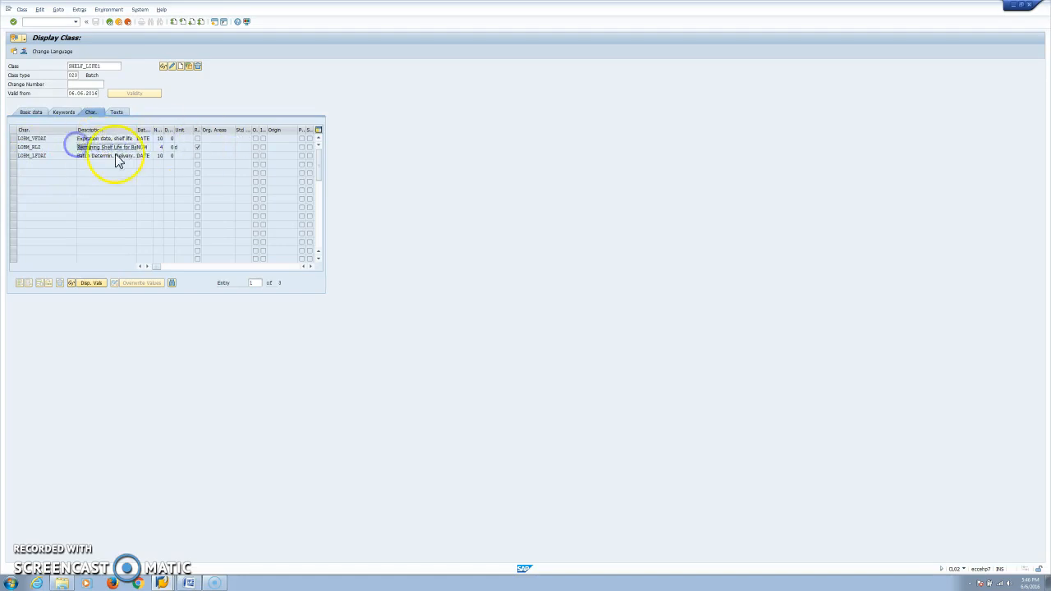
left_click(105, 147)
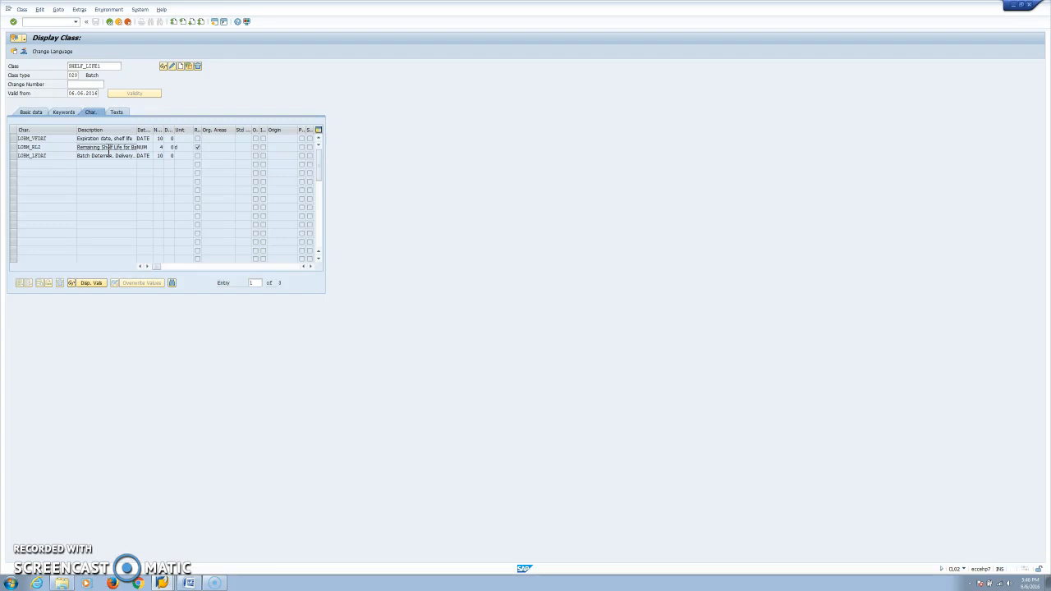
mouse_move(105, 156)
left_mouse_down()
mouse_move(190, 155)
mouse_move(116, 159)
left_mouse_up()
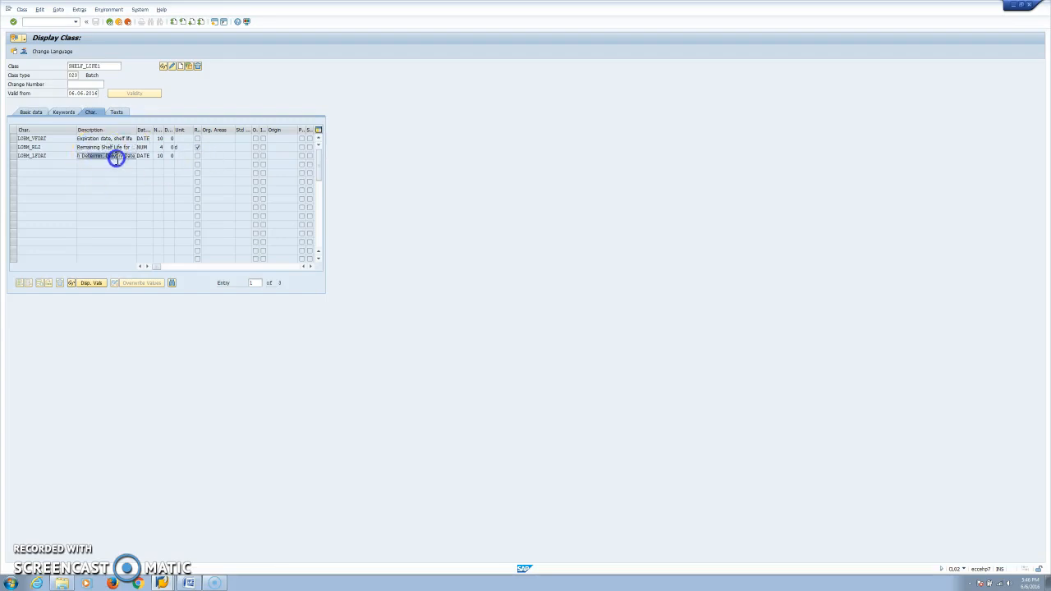
left_click(110, 22)
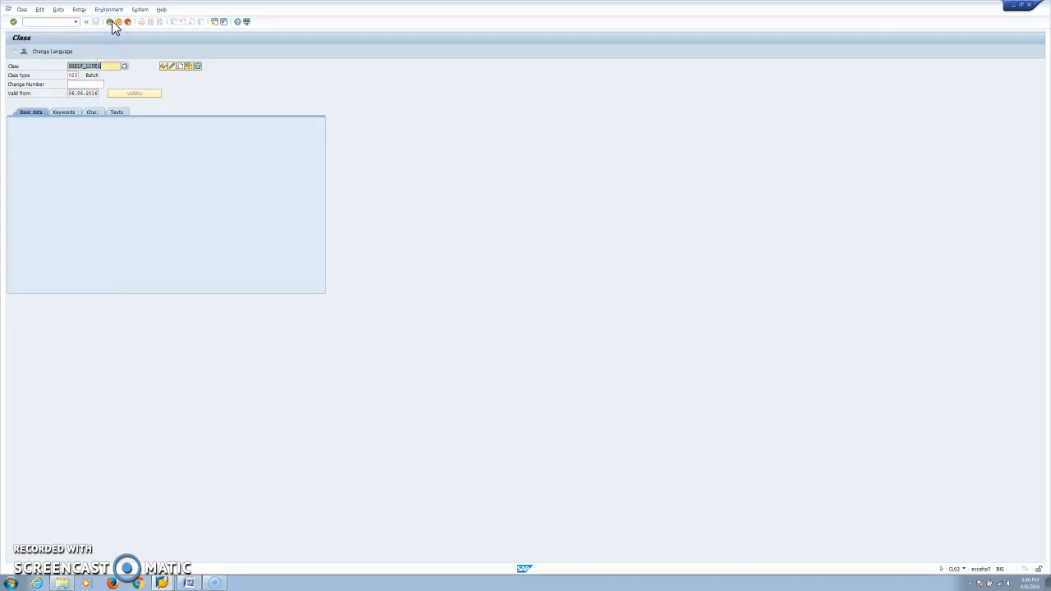
left_click(119, 22)
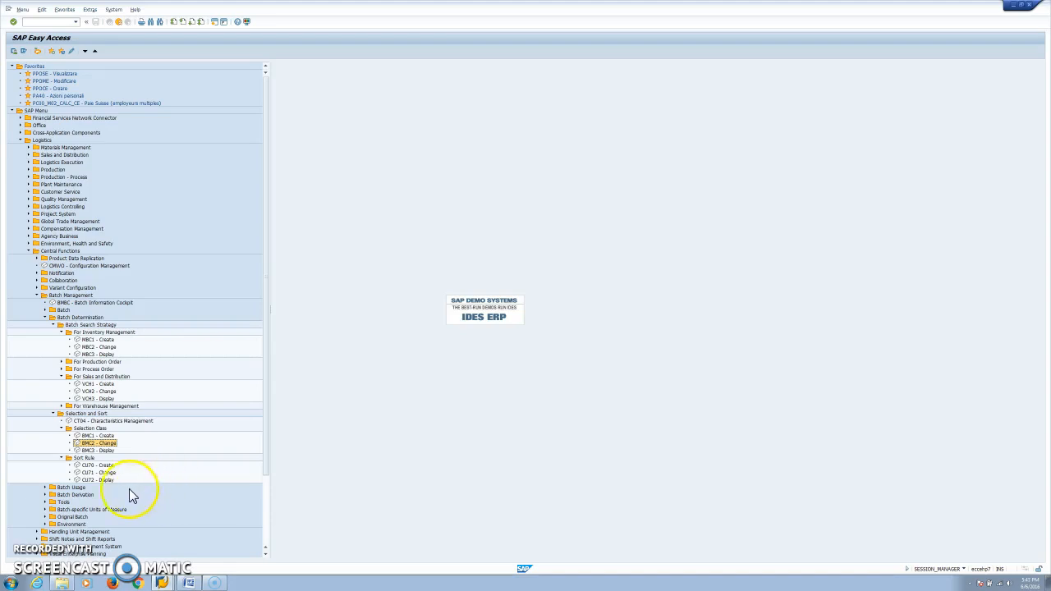
Open the characteristics of the "Last GR" sort sequence with the sort rule change transaction CU71
double_click(101, 473)
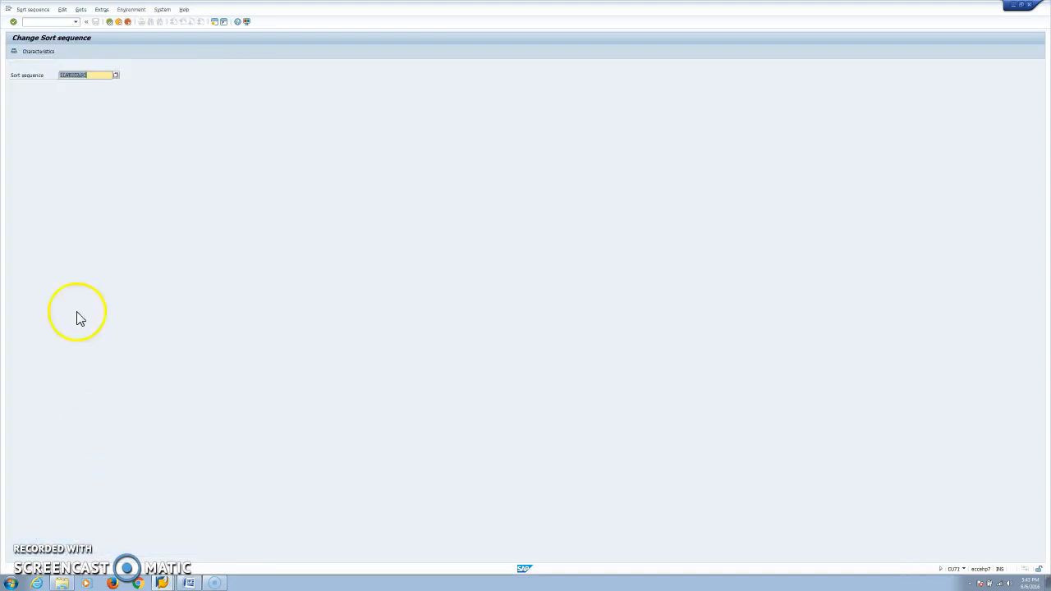
key("Return")
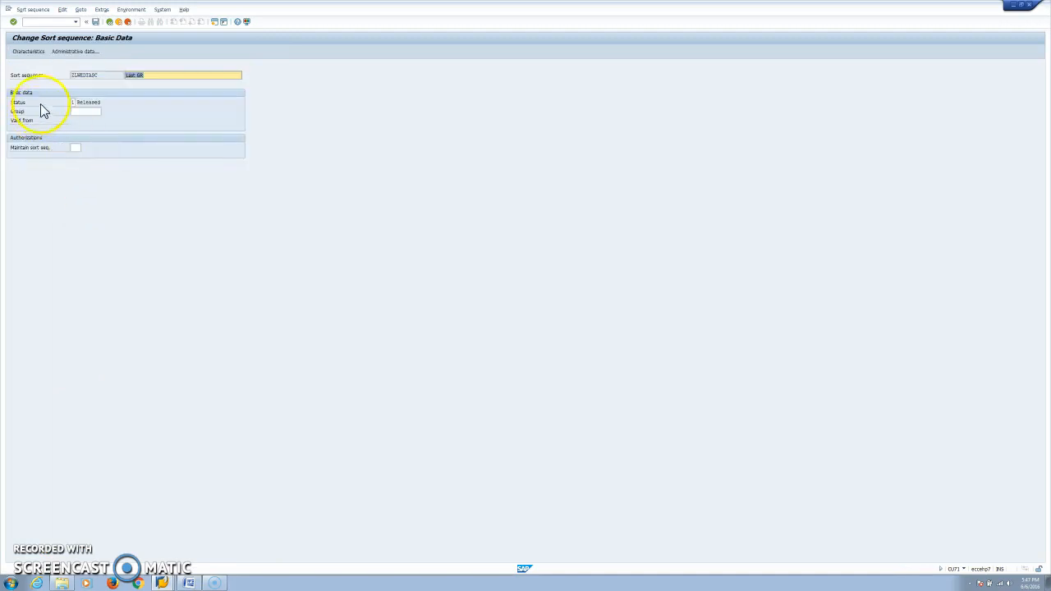
left_click(30, 51)
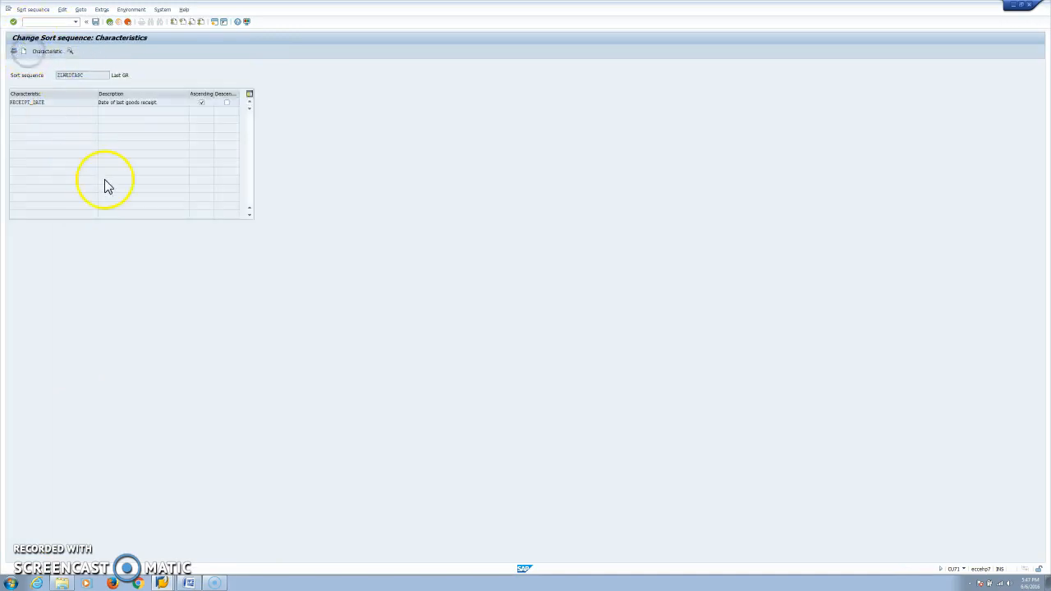
Check the sort sequence's RECEIPT_DATE characteristic and its sort direction, and exit to the SAP menu
left_click(145, 102)
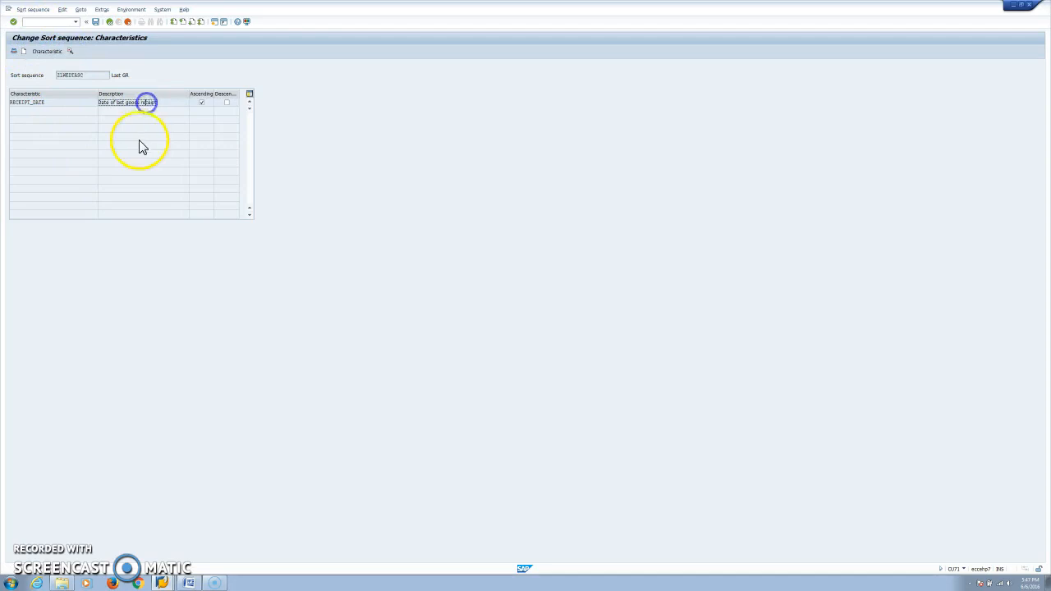
left_click(65, 103)
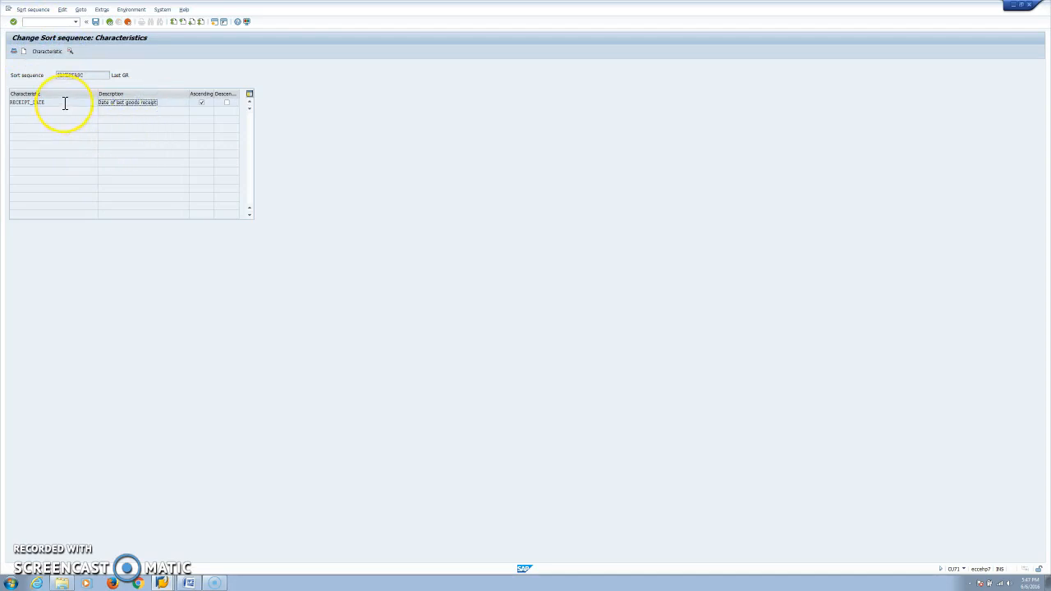
left_click(202, 110)
left_click(109, 23)
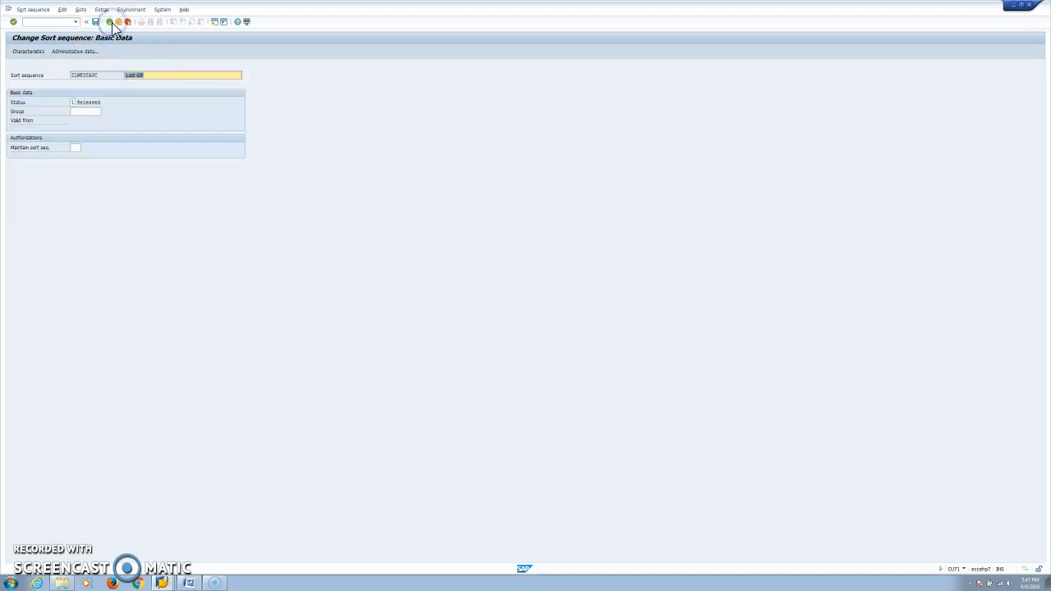
left_click(111, 23)
left_click(110, 22)
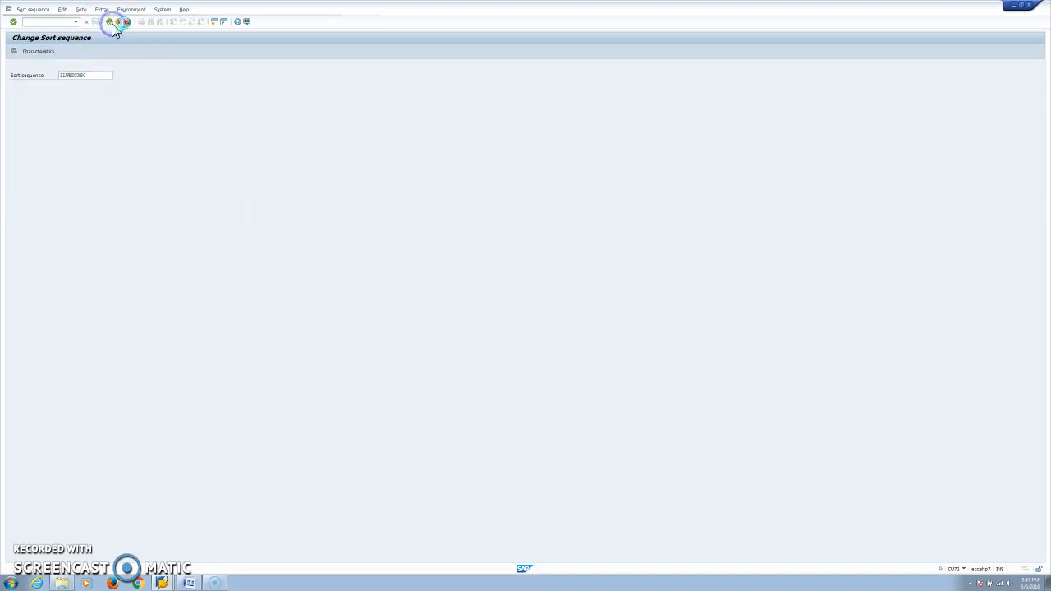
Switch to the Display IMG session and open Define Inventory Management Strategy Types under Batch Determination and Batch Check
left_click(162, 583)
left_click(142, 524)
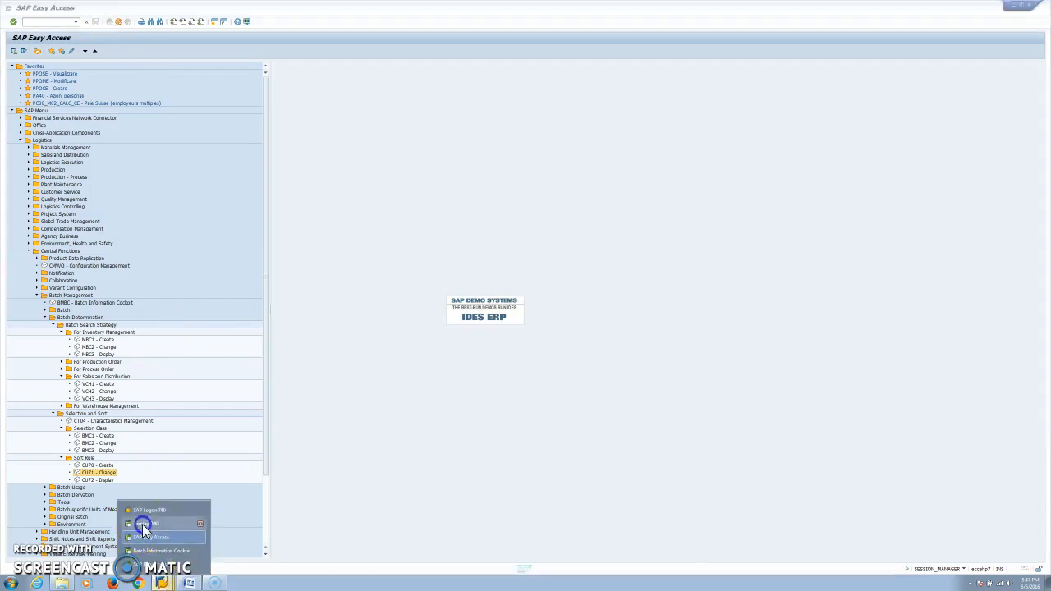
left_click(65, 125)
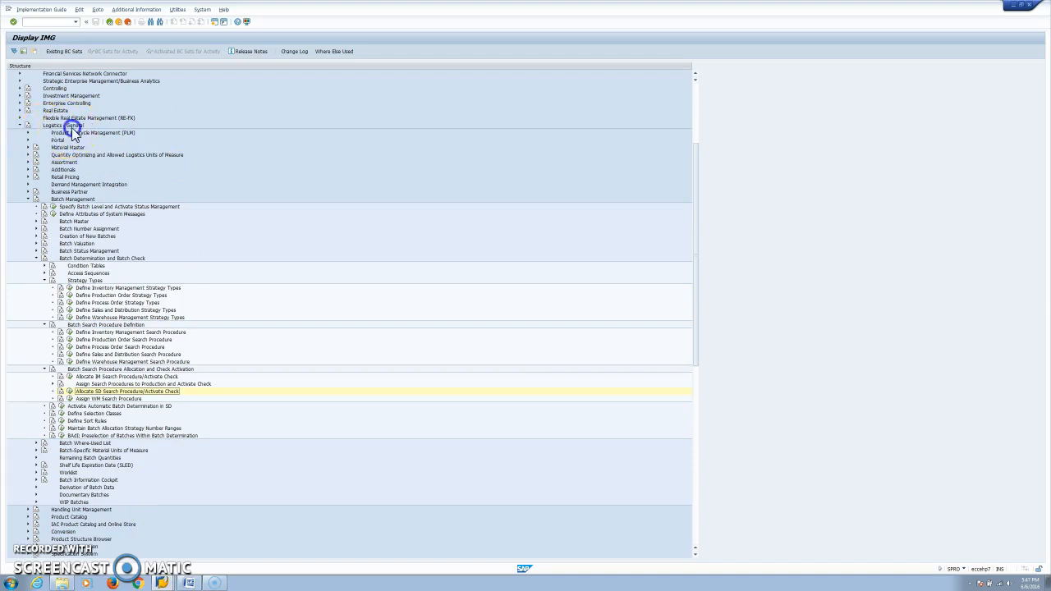
left_click(73, 200)
left_click(97, 259)
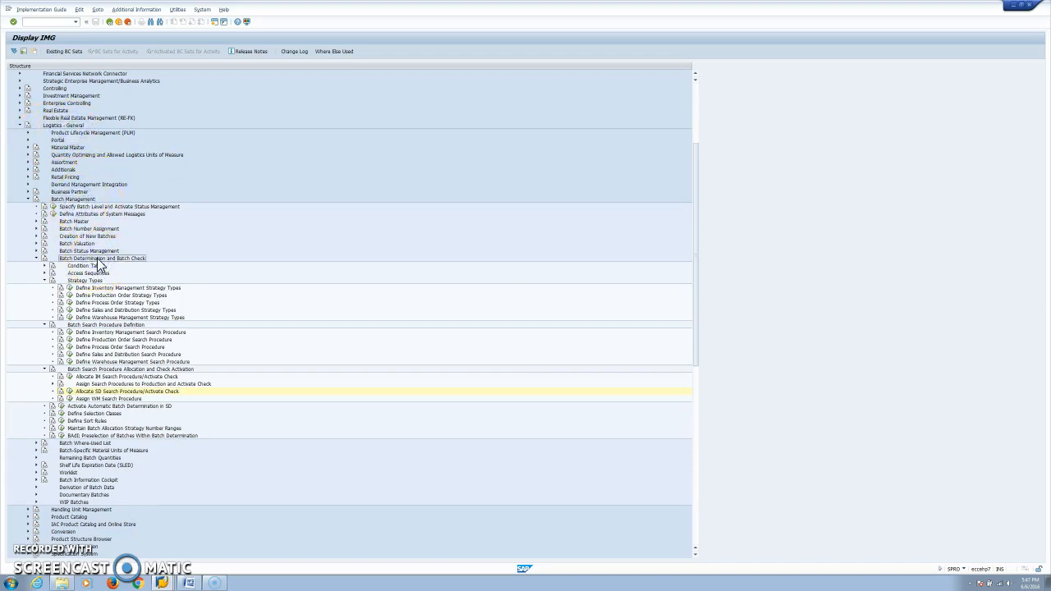
left_click(113, 263)
left_click(100, 272)
left_click(70, 293)
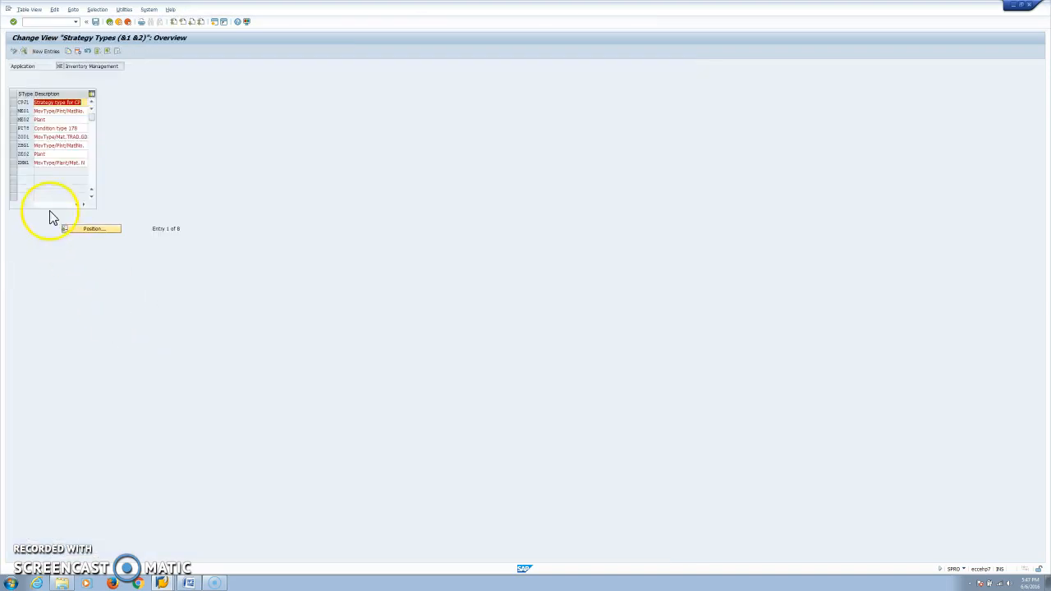
Inspect the access sequence and selection class of the second MovType/Plnt/MatNo. strategy type, and return to the IMG structure
double_click(30, 146)
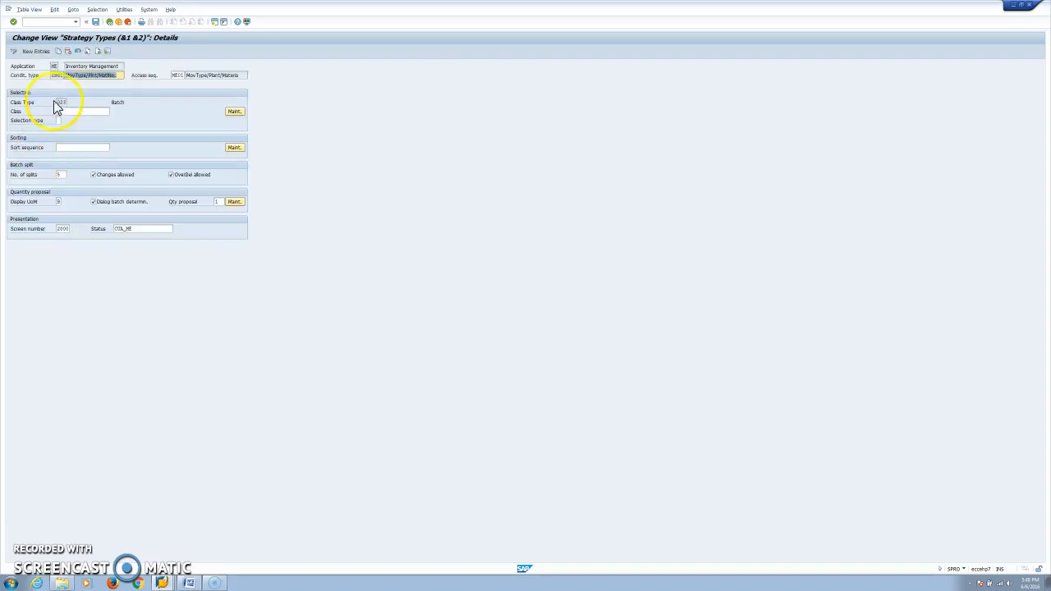
left_click(177, 75)
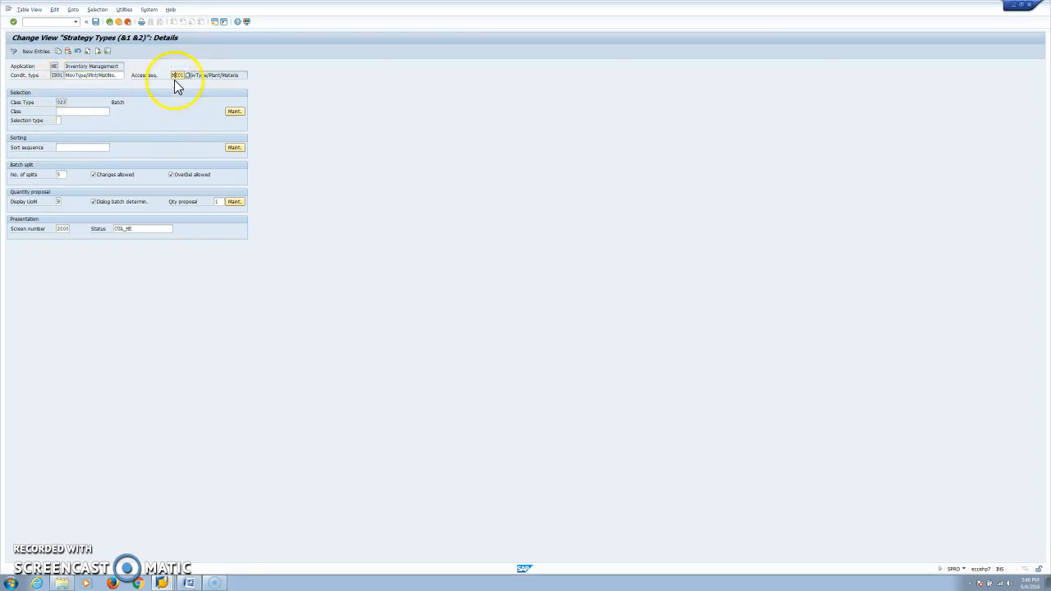
left_click(208, 75)
left_click(80, 111)
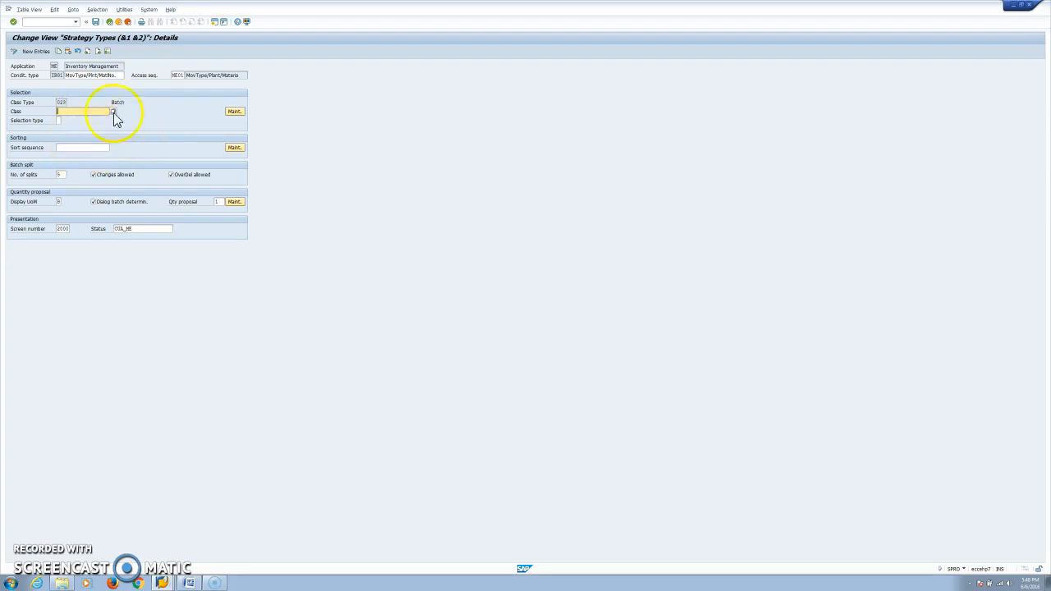
left_click(109, 22)
left_click(110, 21)
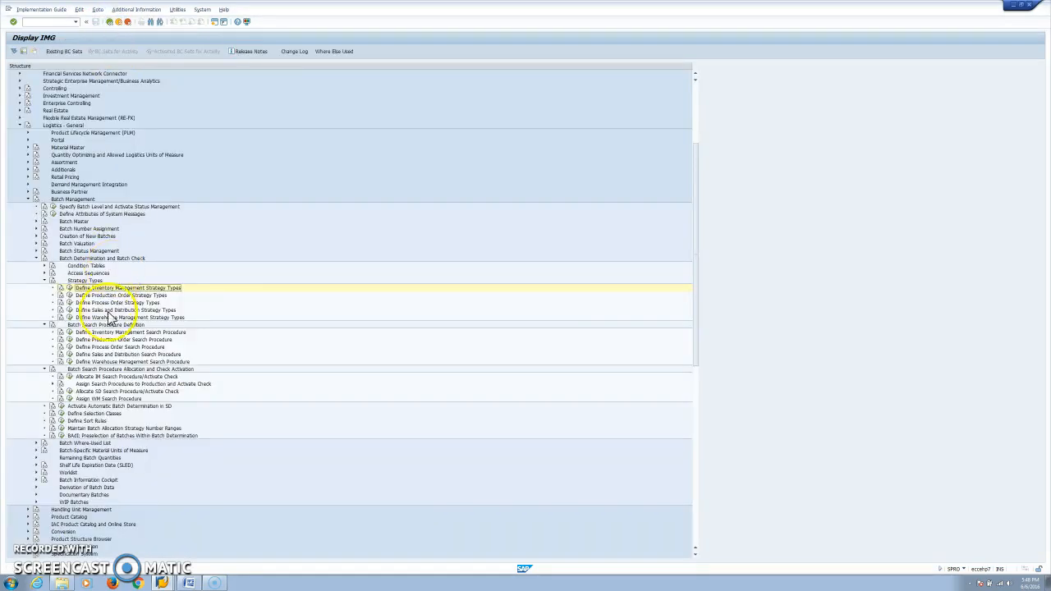
Inspect the control data of the ME0001 Standard Search Procedure for inventory management, and return to the IMG structure
left_click(70, 332)
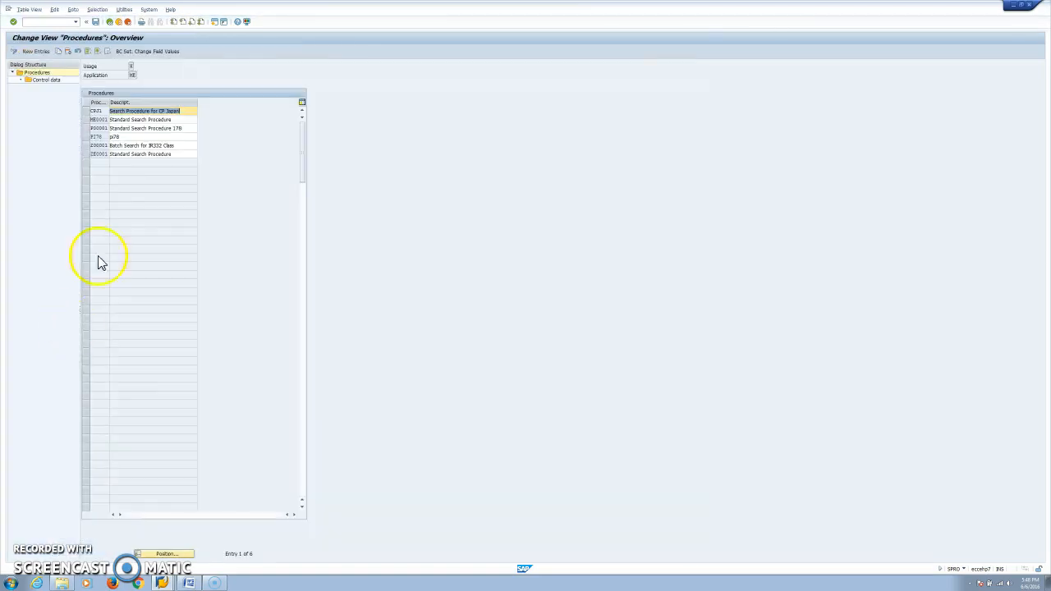
left_click(85, 120)
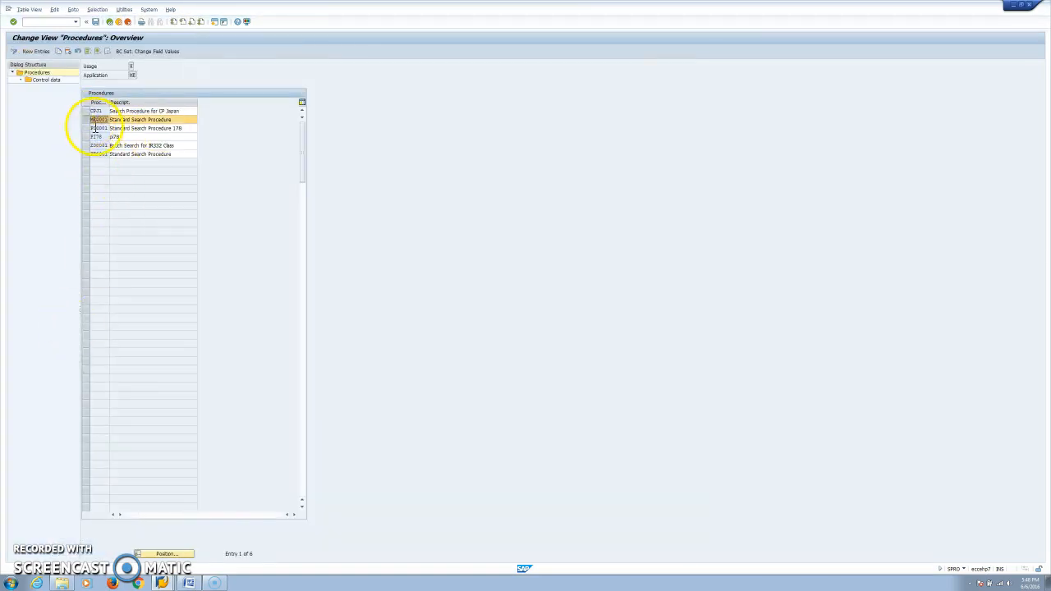
double_click(49, 81)
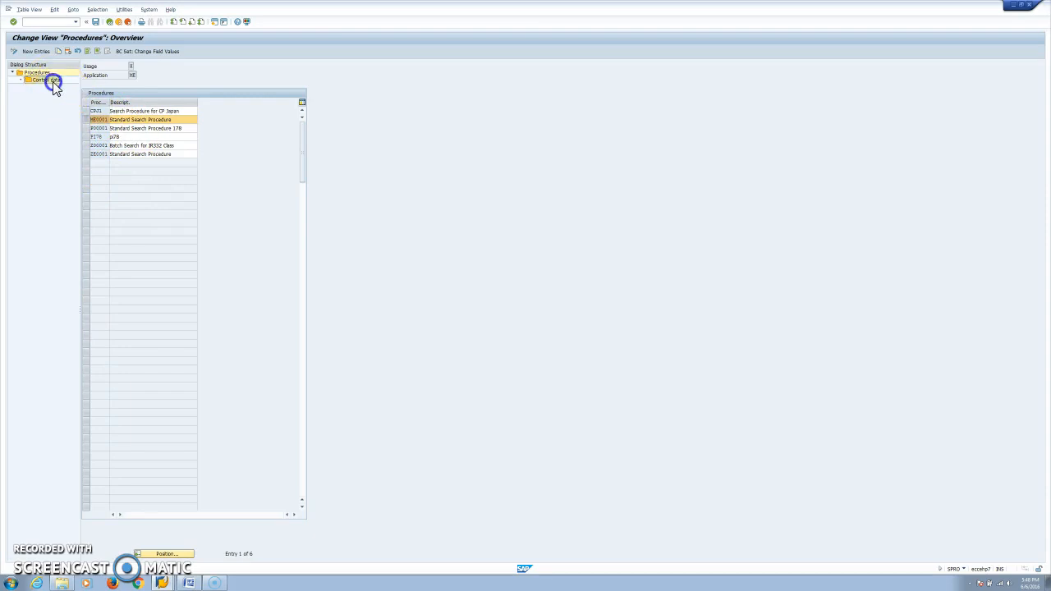
left_click(197, 101)
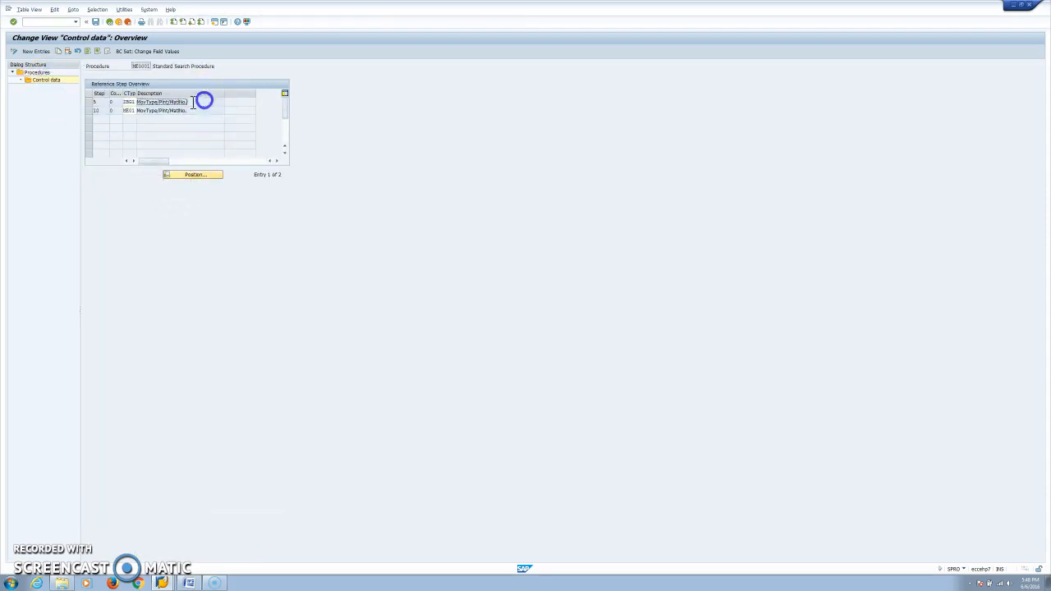
double_click(129, 102)
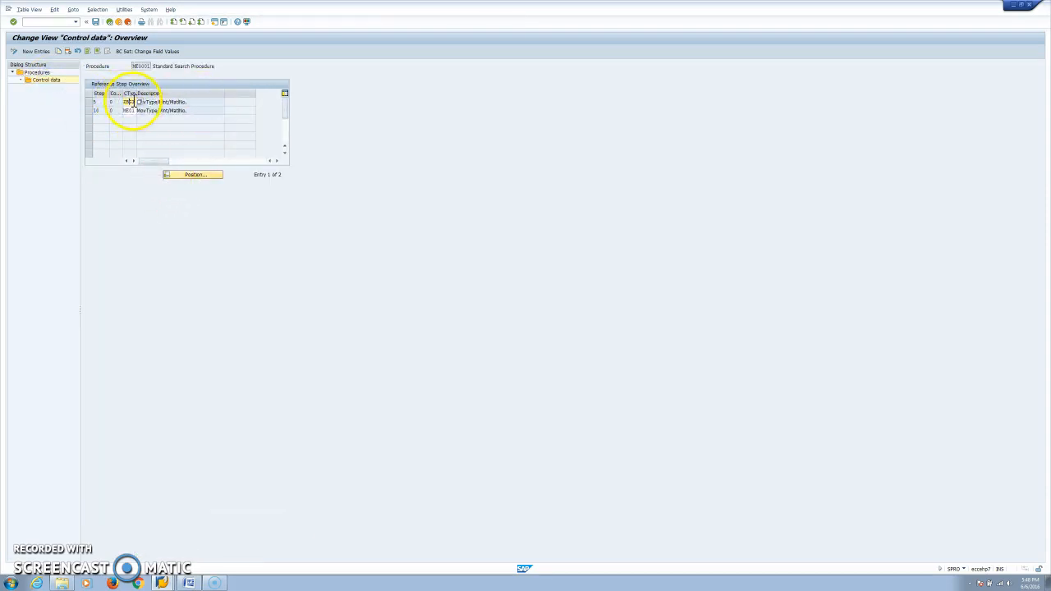
left_click(109, 21)
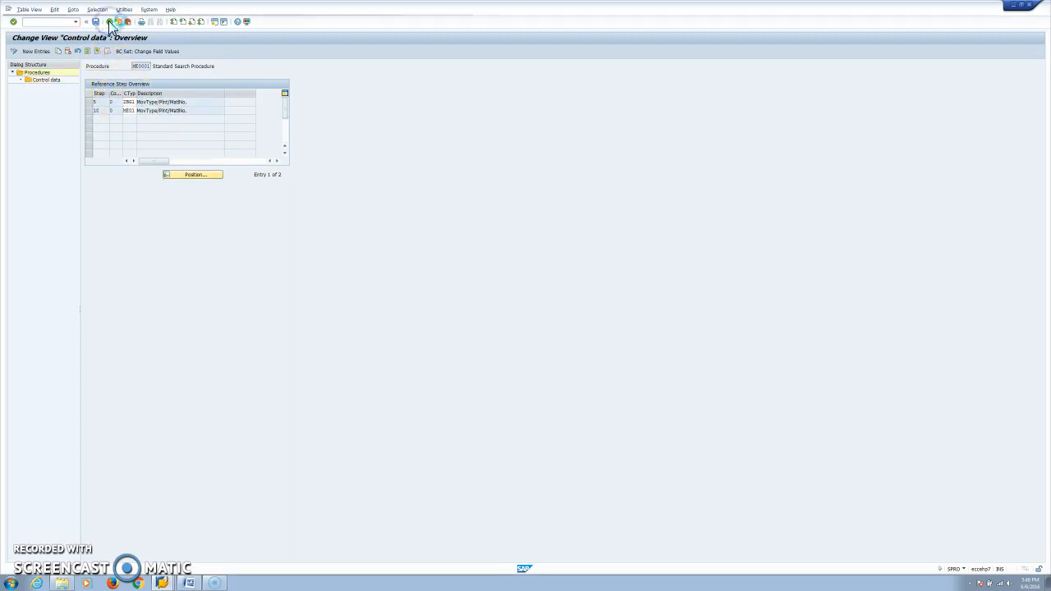
left_click(110, 21)
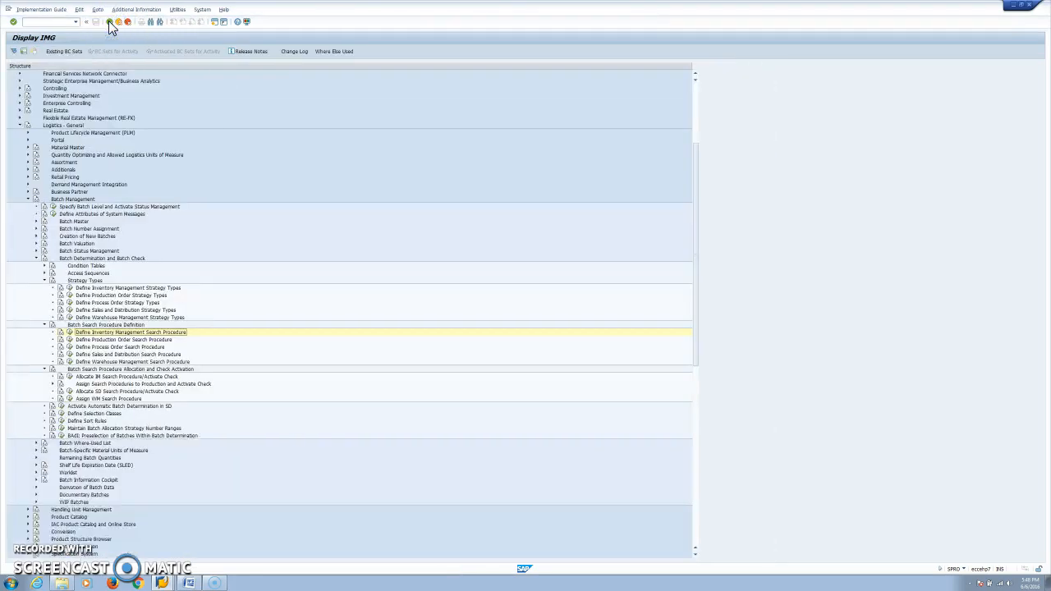
Check the search procedure allocated to movement type 201 under Allocate IM Search Procedure/Activate Check, and return to the IMG structure
left_click(70, 377)
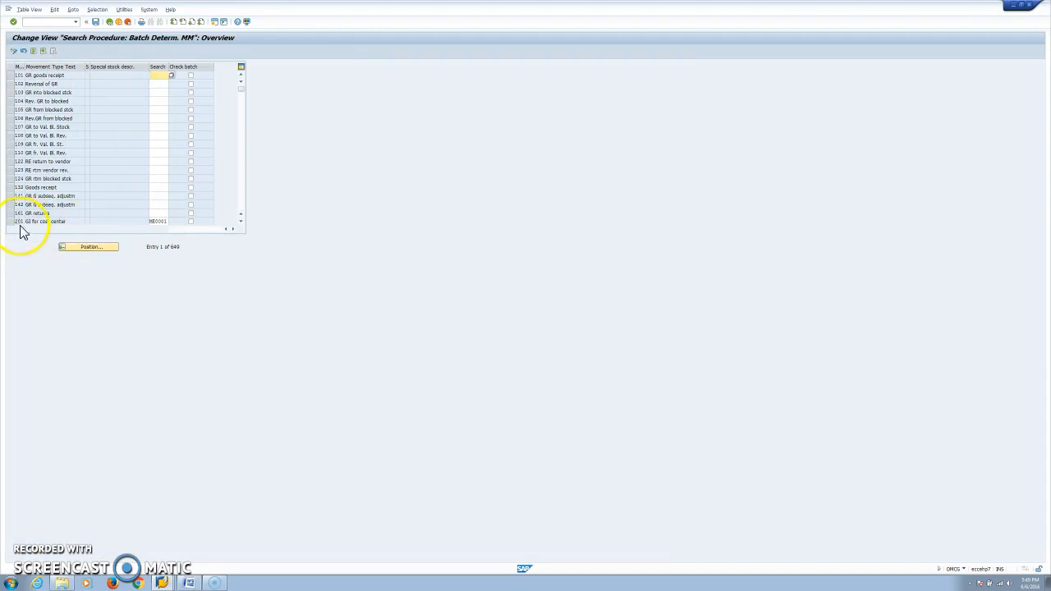
left_click(157, 222)
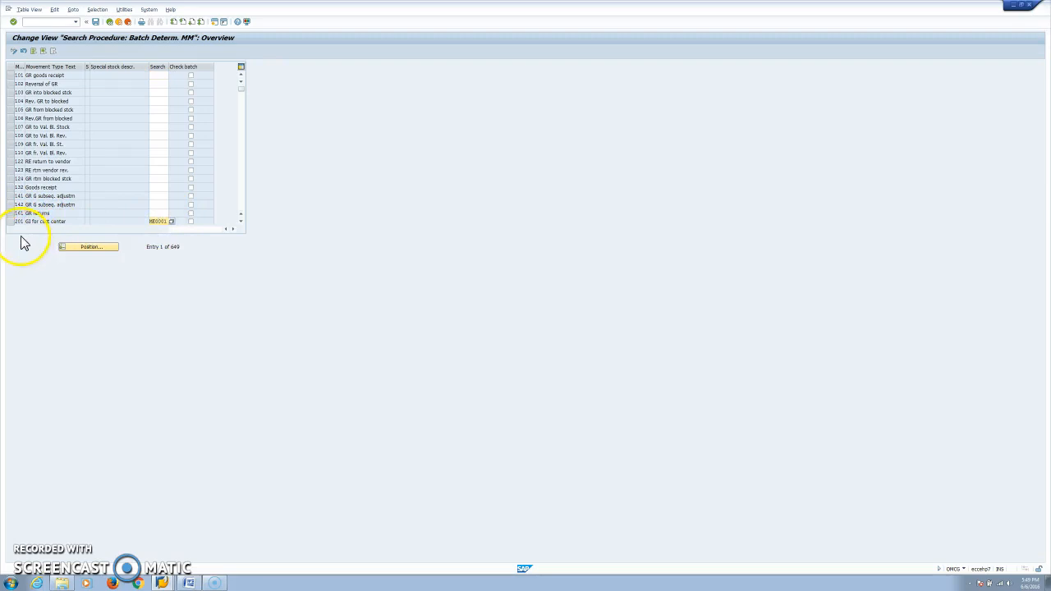
left_click(159, 223)
left_click(74, 222)
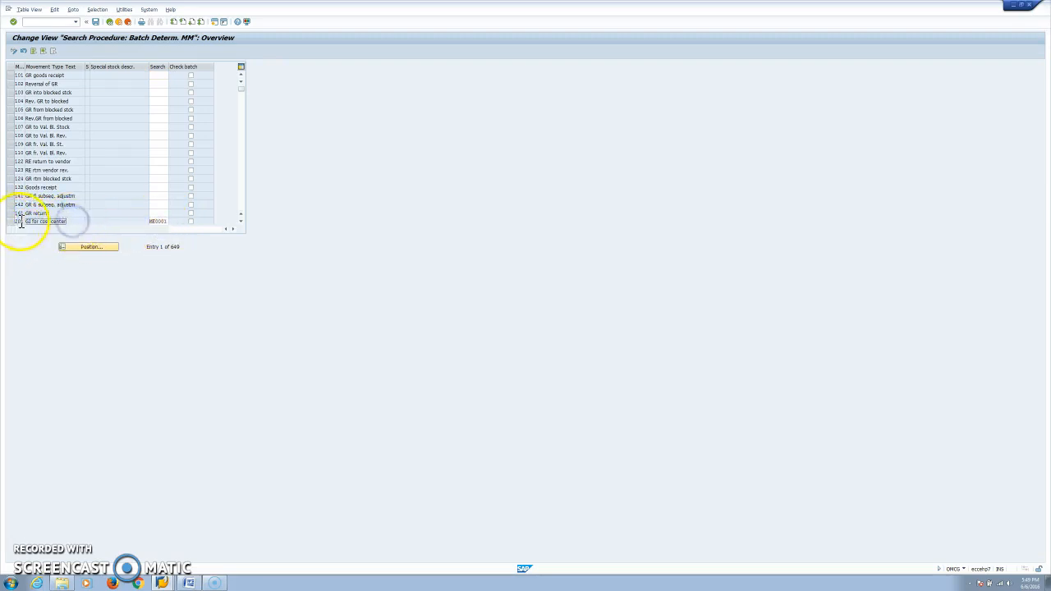
left_click(110, 22)
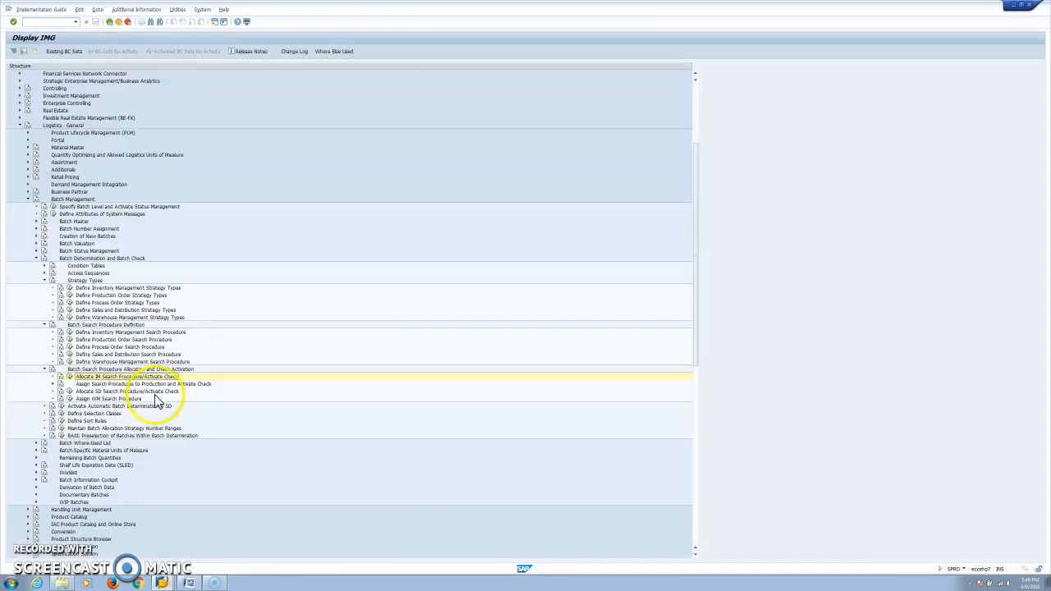
Switch to the Batch Information Cockpit session and review the last goods receipt and shelf life expiration dates of material 72's batches
left_click(164, 583)
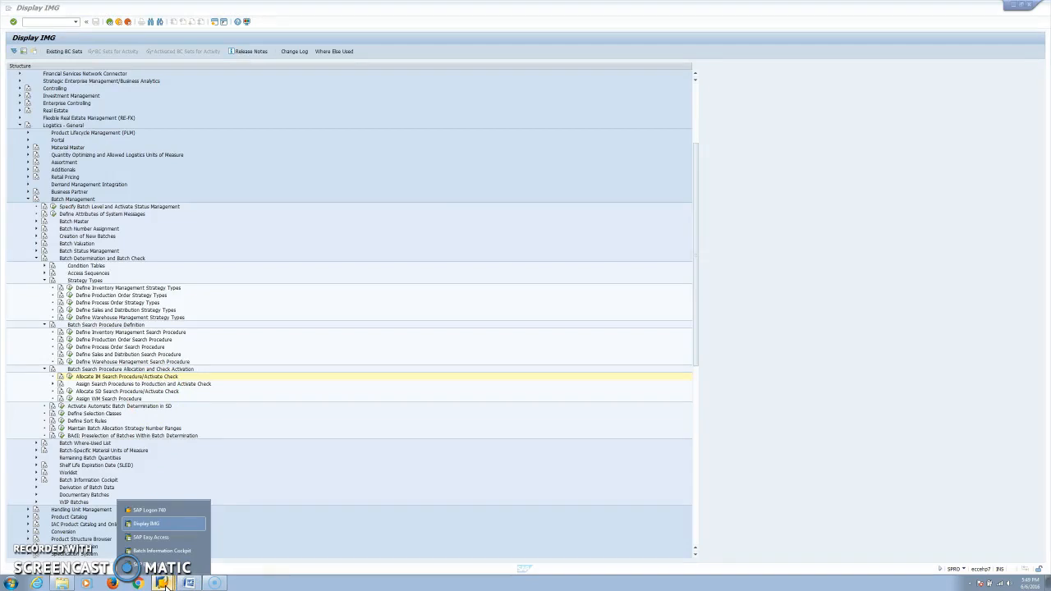
left_click(161, 550)
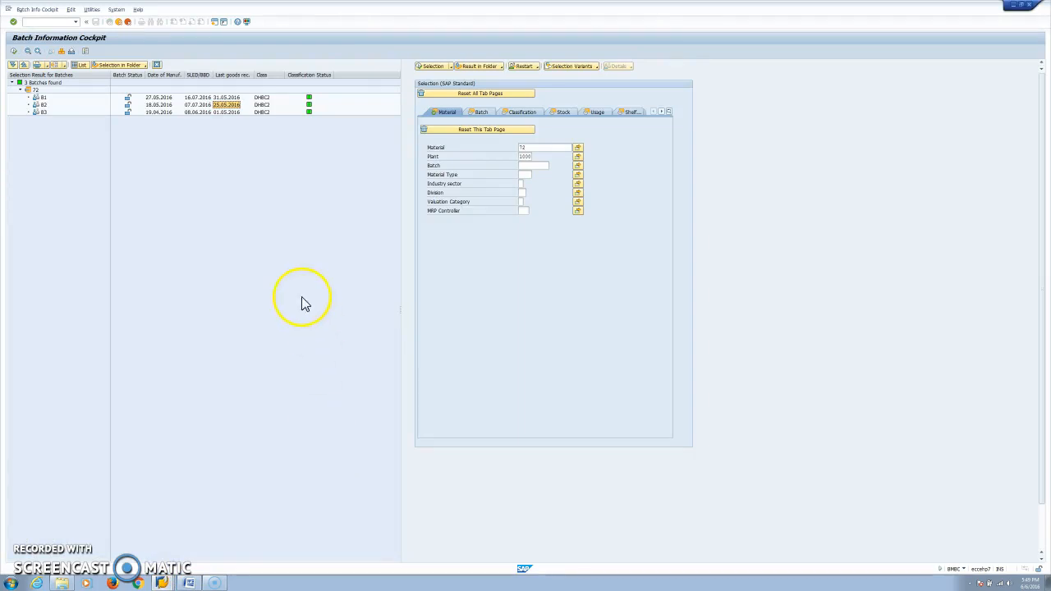
left_click(34, 90)
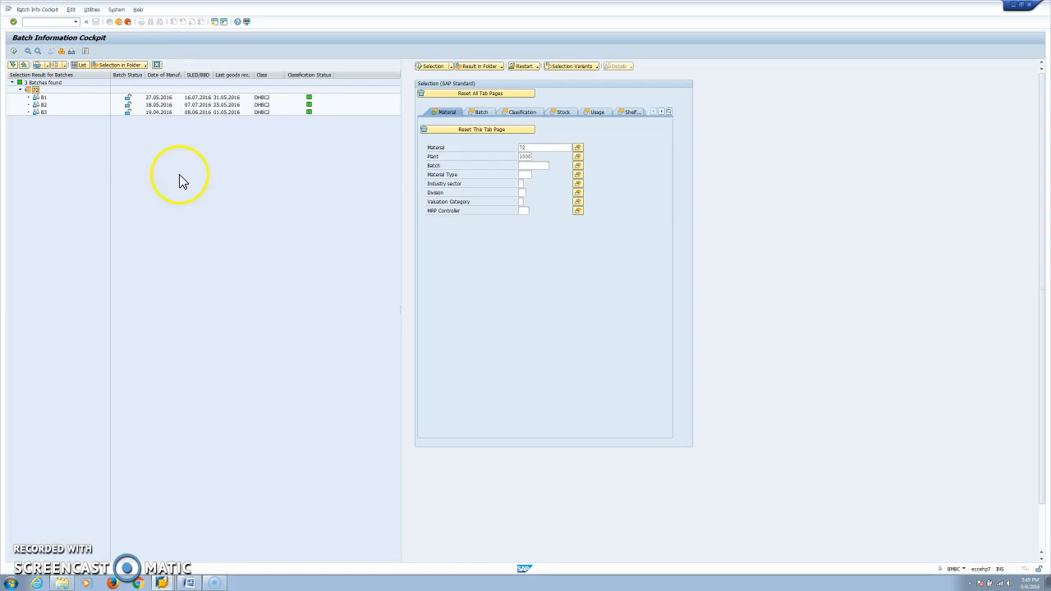
left_click(230, 75)
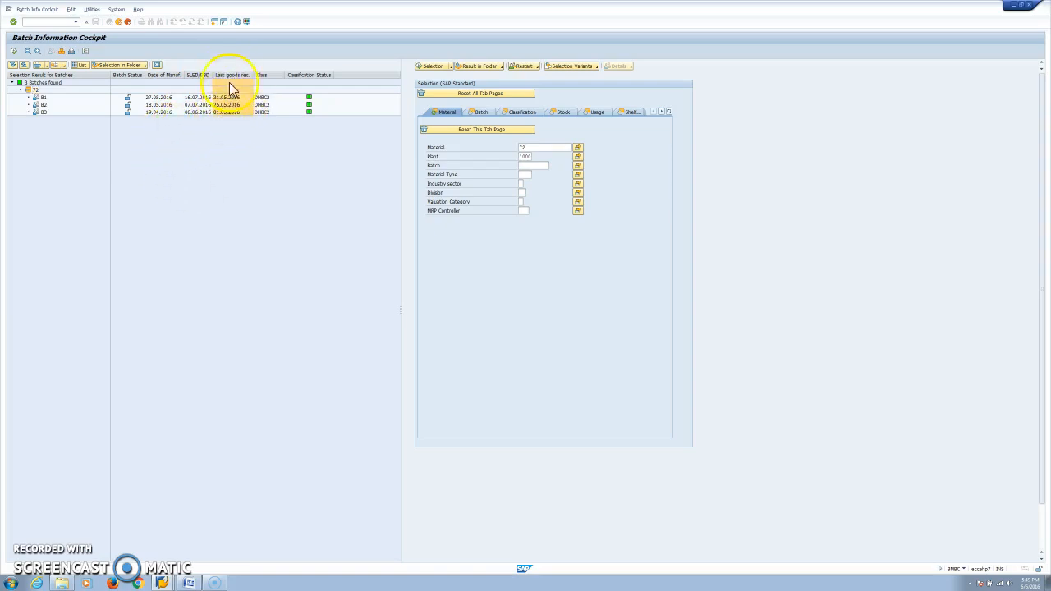
left_click(229, 75)
left_click(226, 106)
left_click(226, 98)
left_click(197, 97)
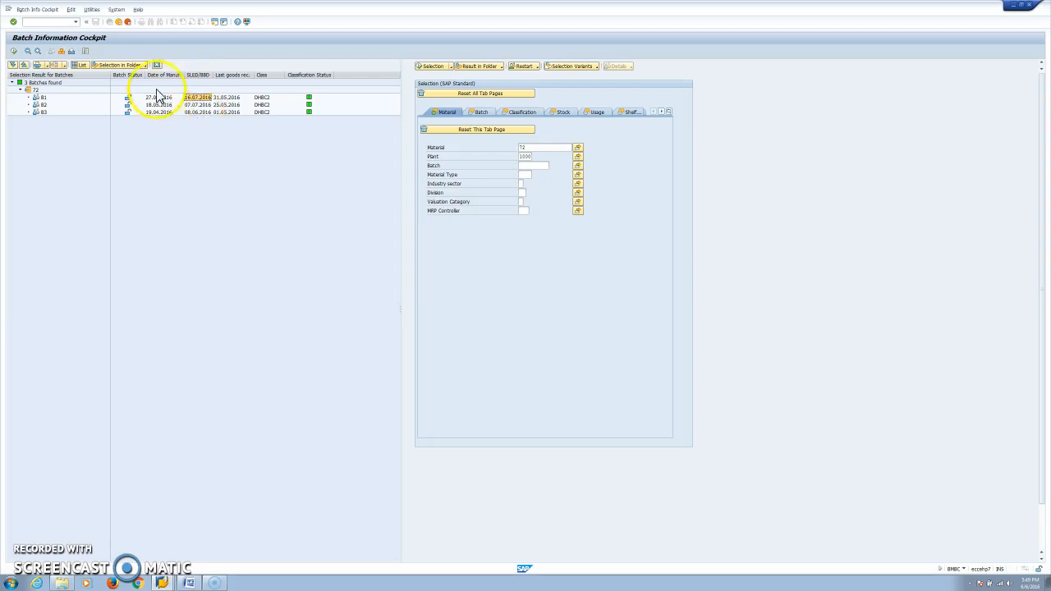
Open the ZBG1 batch search strategy records with MBC2 in the SAP Easy Access session, using key combination Plant/Material for plant 1000 and material 72
left_click(164, 583)
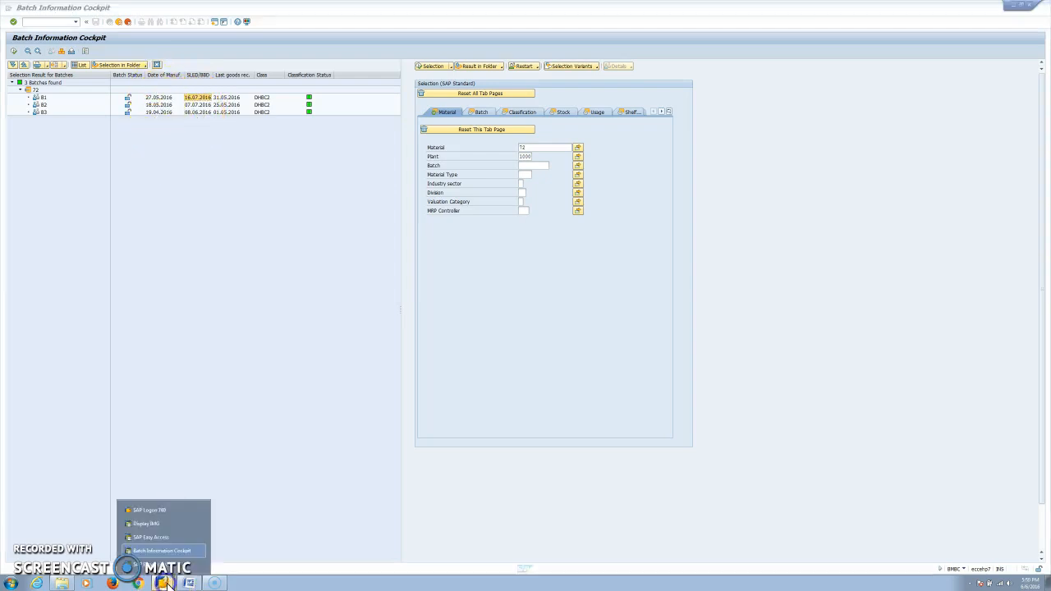
left_click(153, 539)
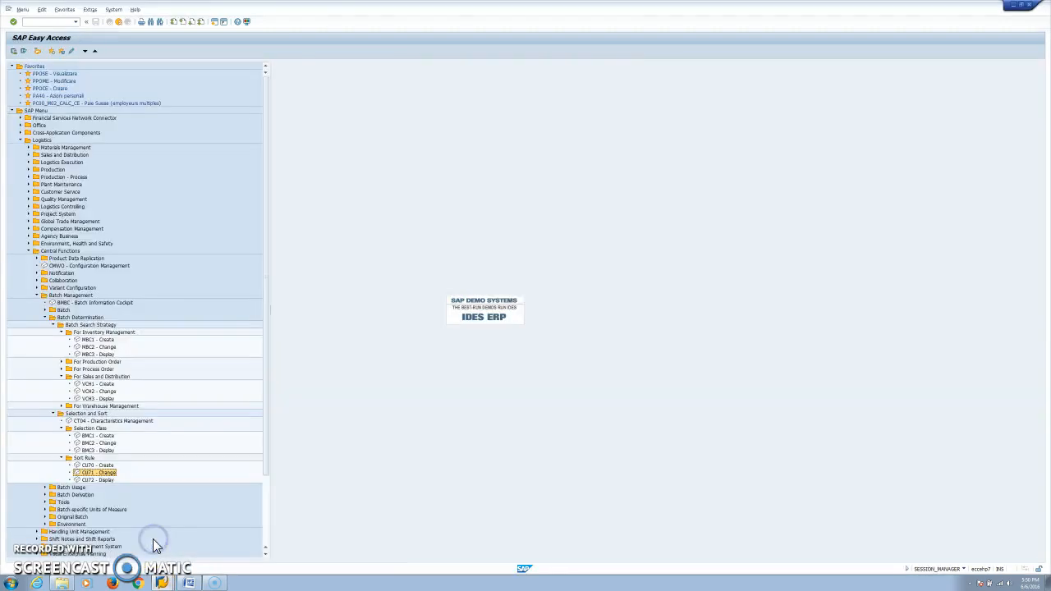
double_click(97, 349)
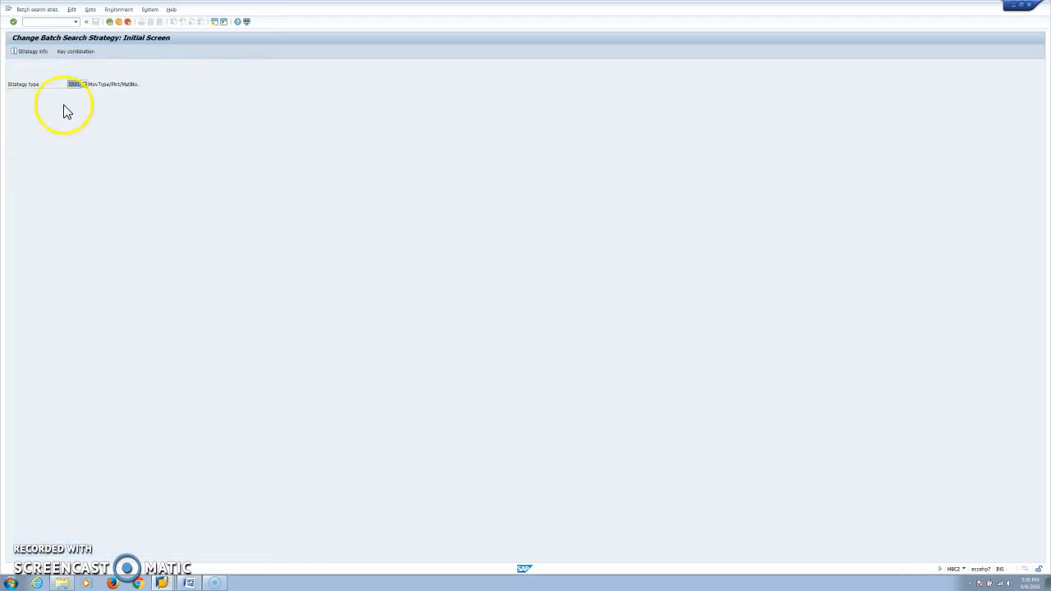
left_click(13, 21)
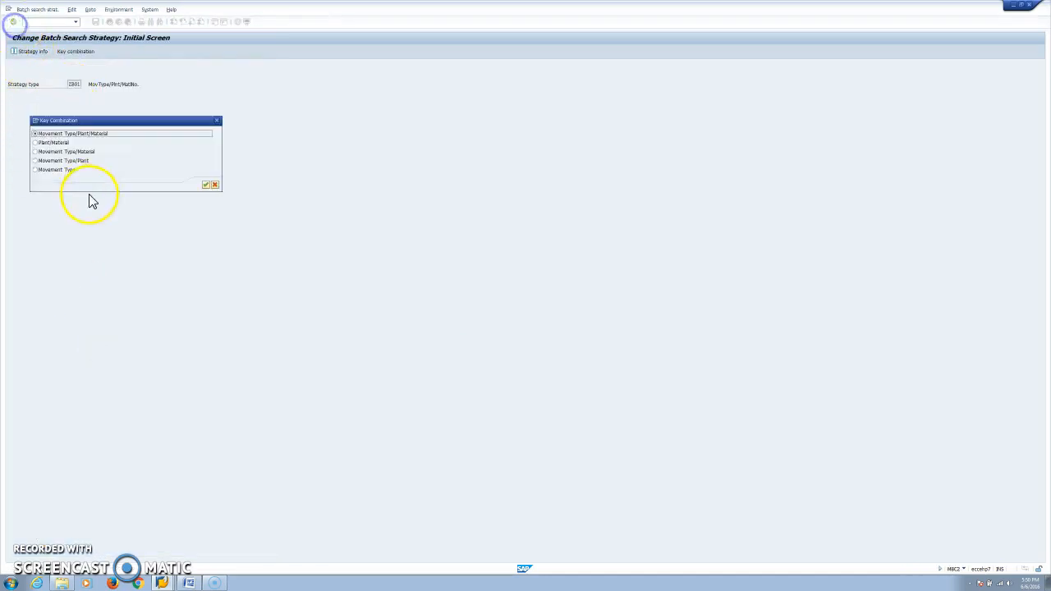
left_click(51, 142)
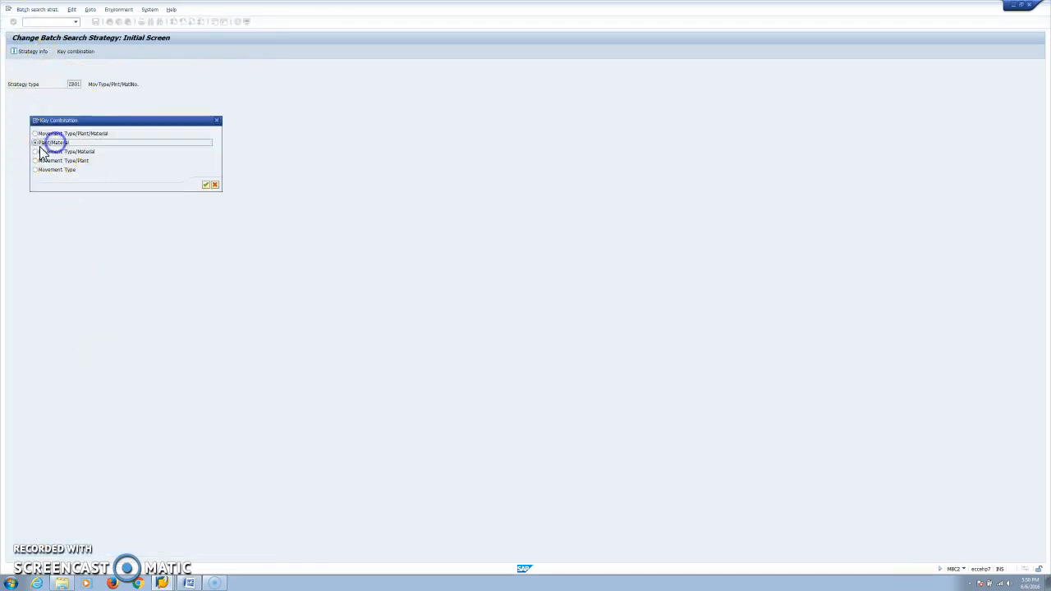
left_click(206, 185)
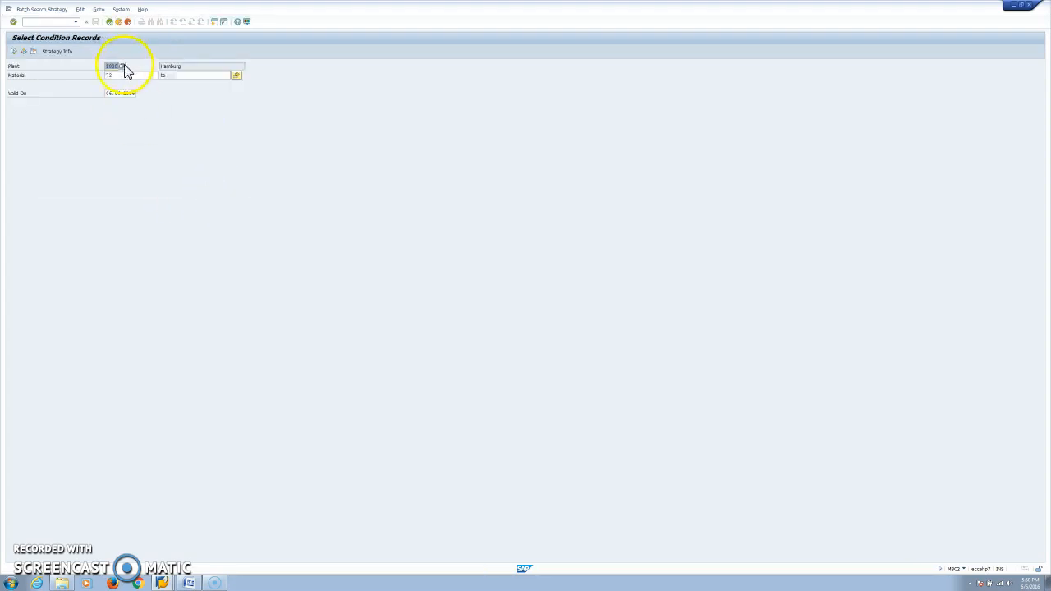
left_click(13, 51)
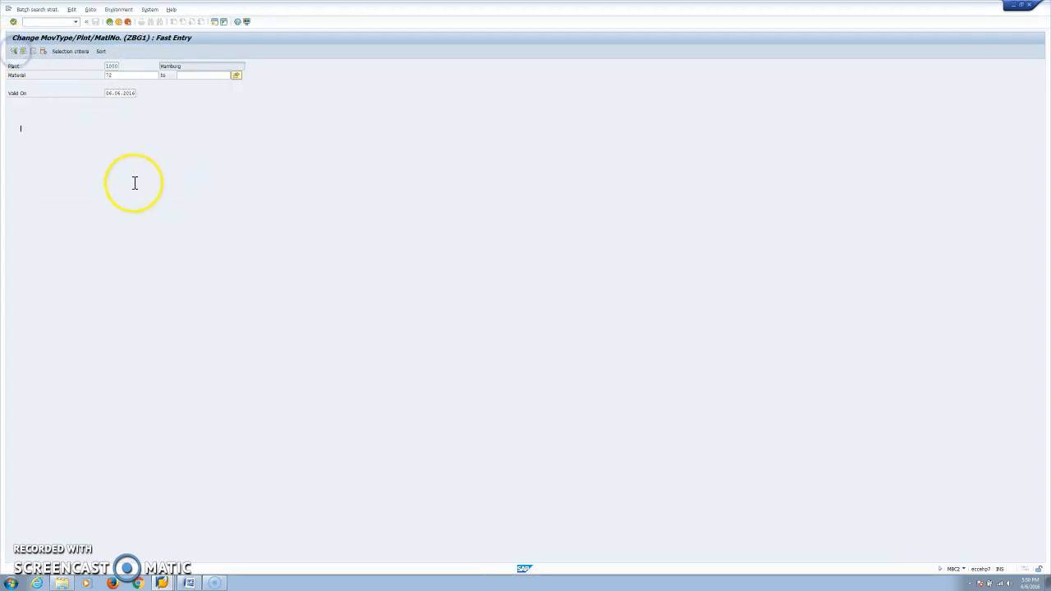
Examine the selection criteria of material 72's strategy record, including the remaining shelf life value, and return to the fast entry overview
left_click(128, 132)
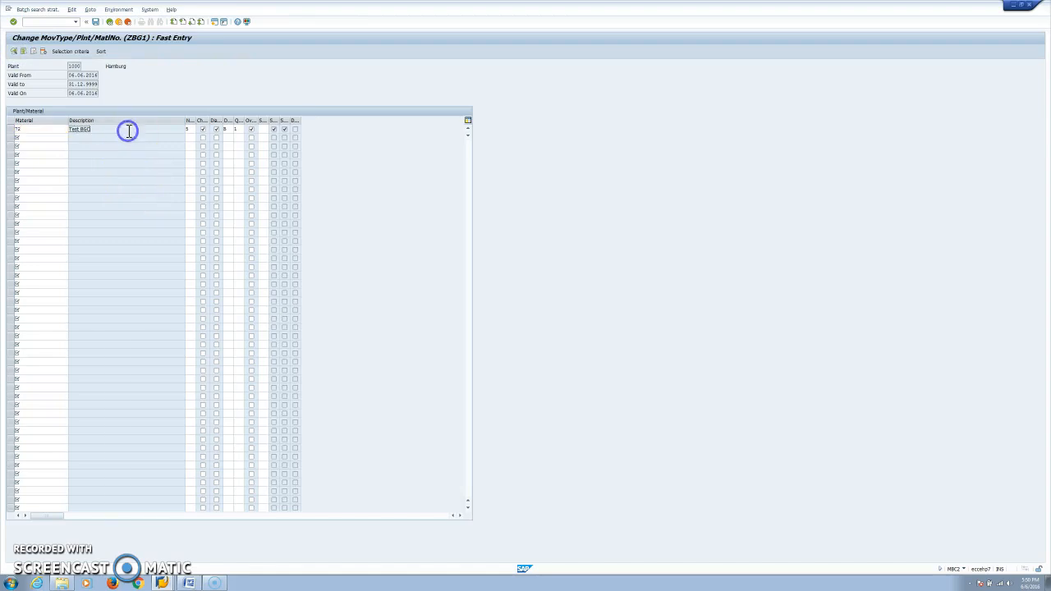
left_click(74, 52)
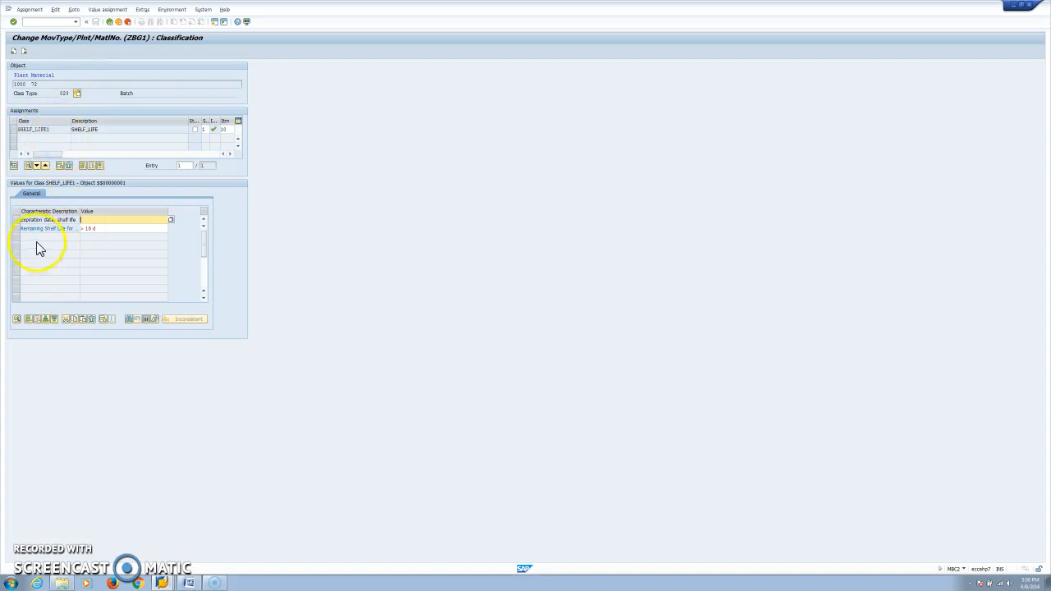
left_click(100, 229)
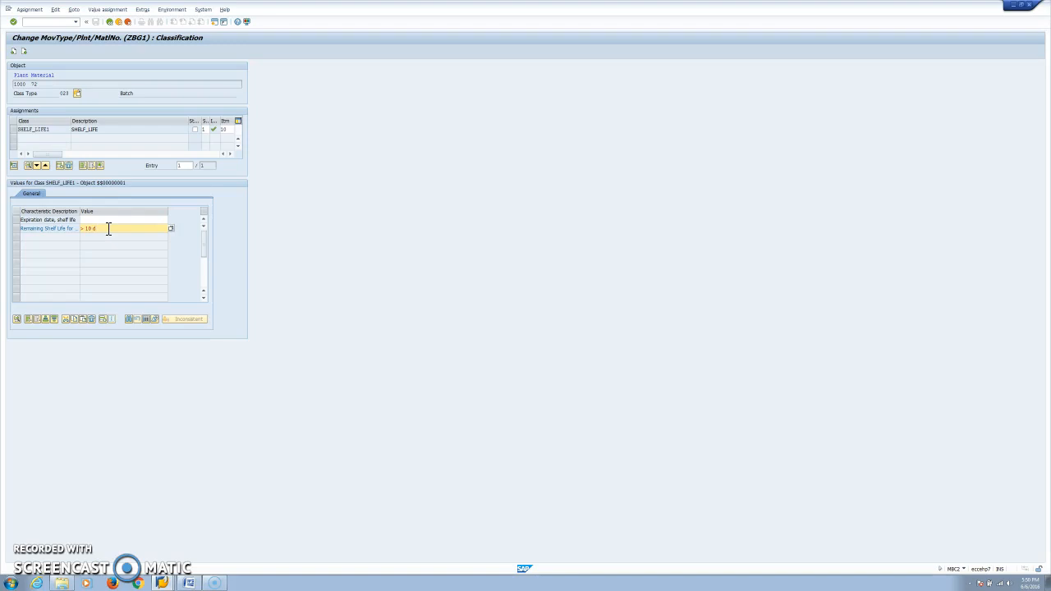
left_click(109, 23)
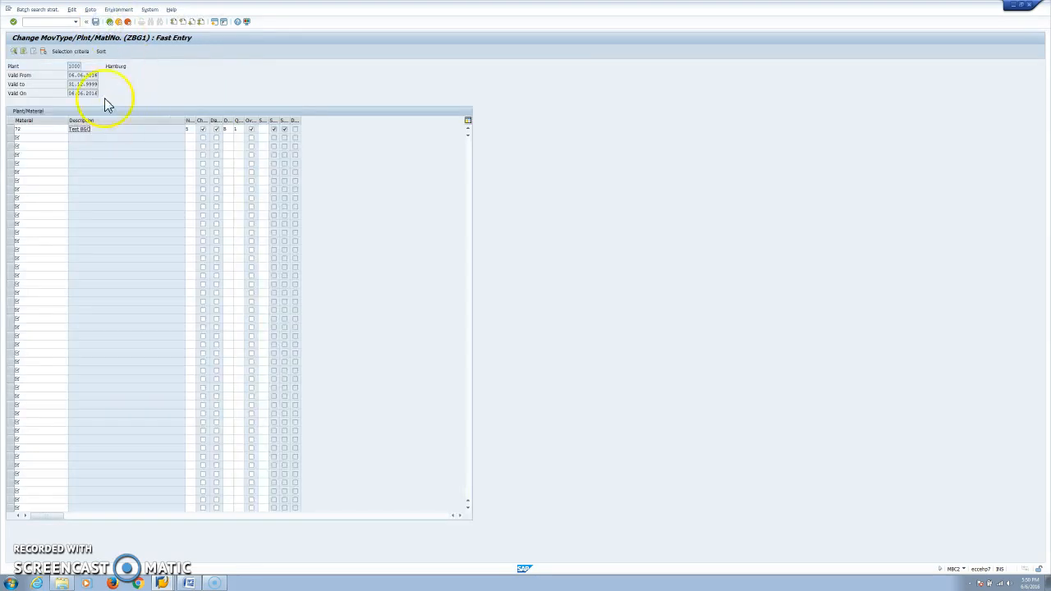
Check the sort rule and sort direction of material 72's strategy record, and leave the strategy without saving
left_click(101, 52)
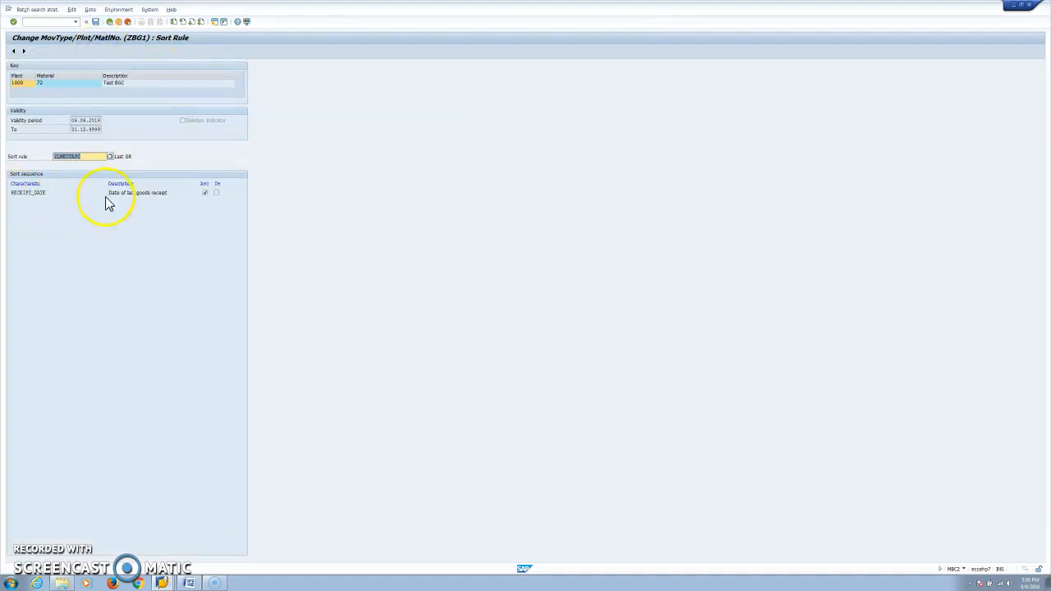
left_click(205, 195)
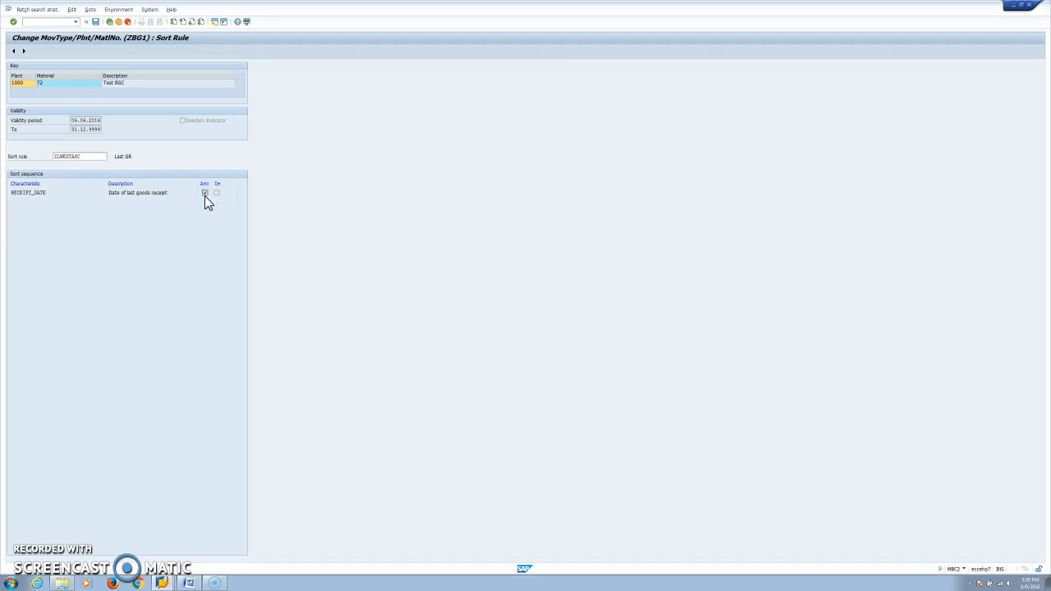
left_click(110, 22)
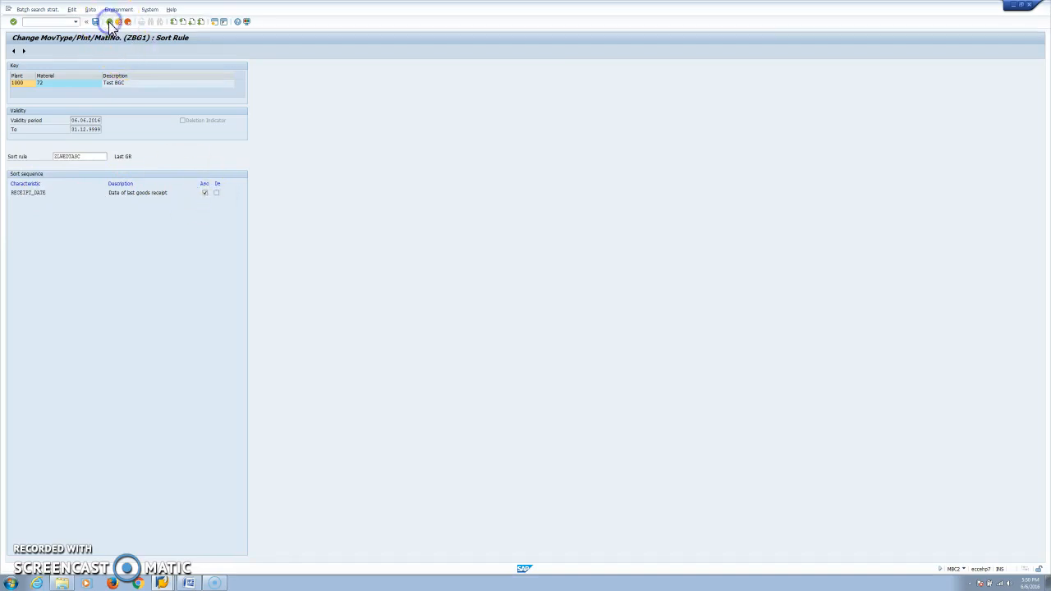
left_click(110, 22)
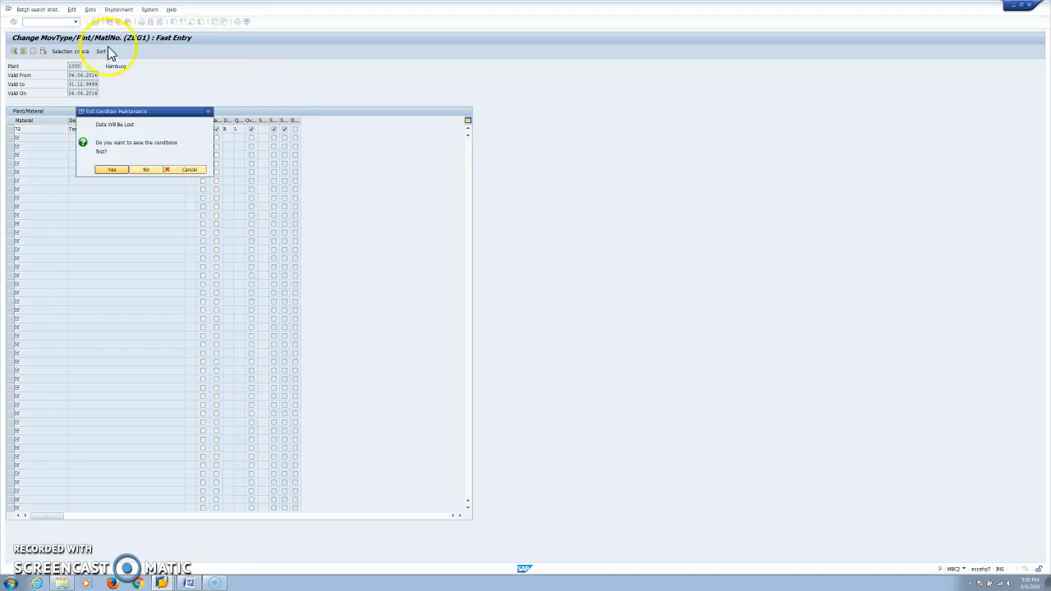
left_click(146, 170)
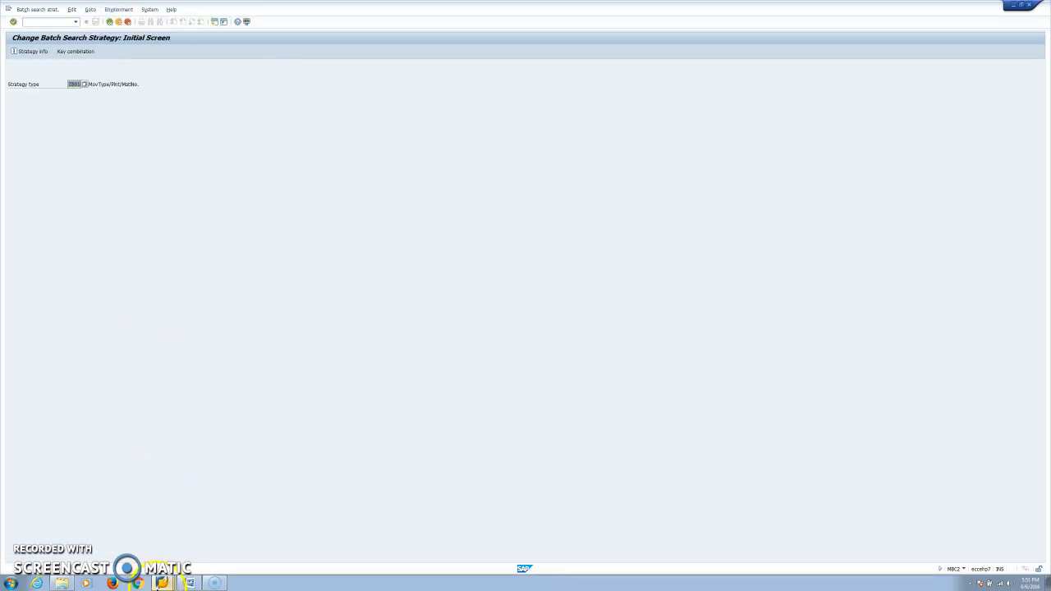
Switch to the SAP Easy Access session and start a MIGO goods issue for a cost center
left_click(162, 583)
left_click(148, 550)
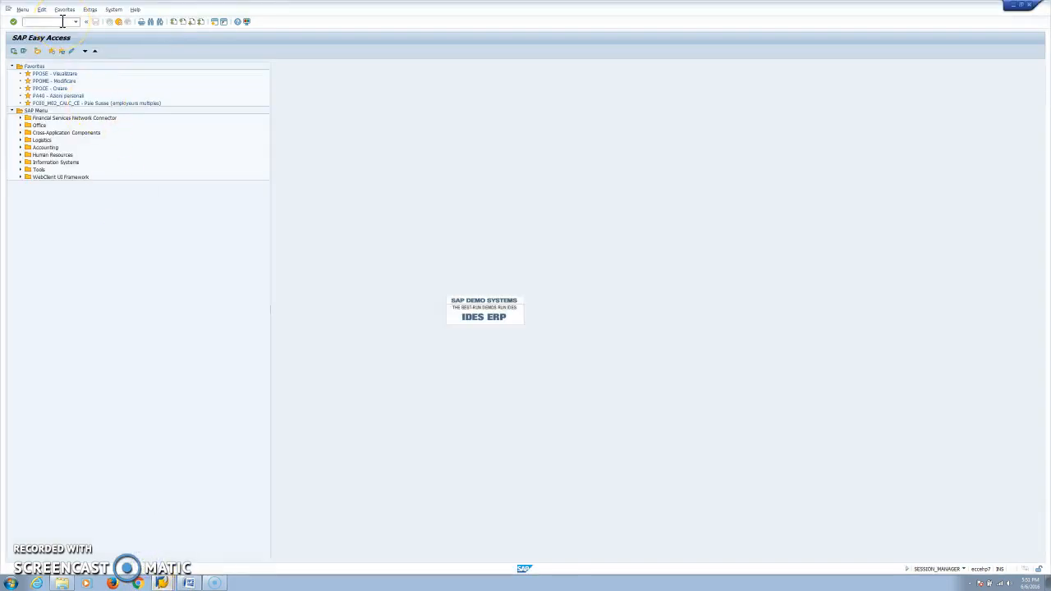
key("Return")
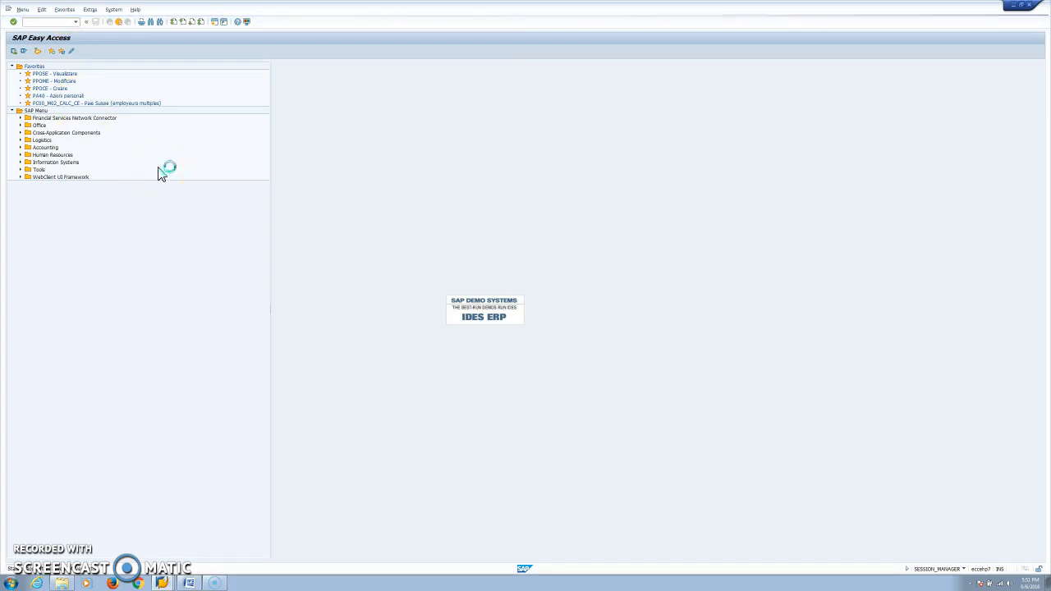
Enter a goods issue item for material 72 with quantity 30, plant 1000 and storage location 0001
left_click(92, 457)
left_click(148, 473)
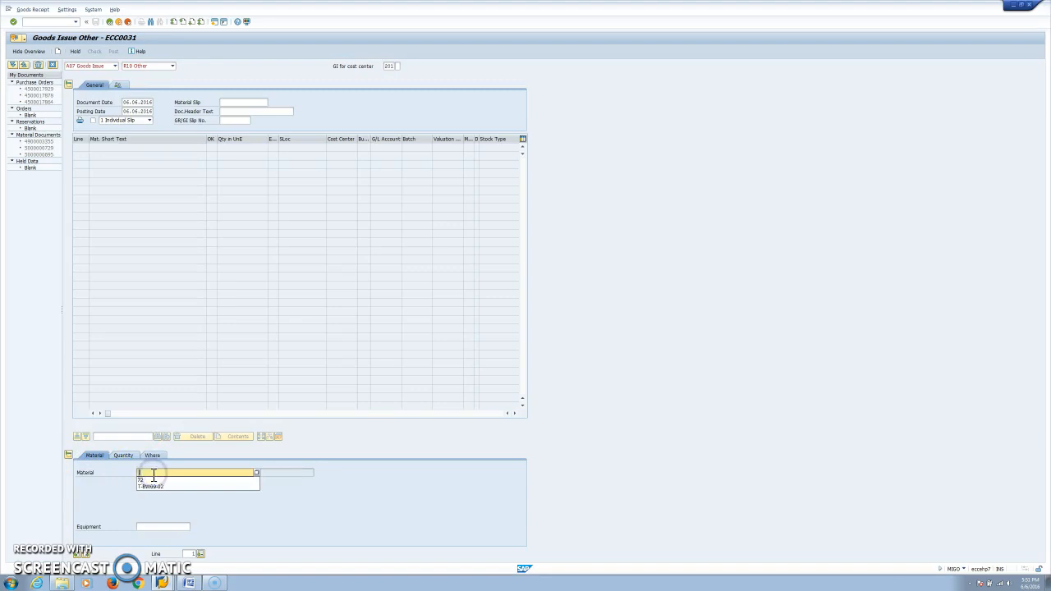
left_click(123, 456)
left_click(153, 477)
left_click(152, 455)
left_click(148, 491)
left_click(146, 499)
left_click(146, 500)
key("Return")
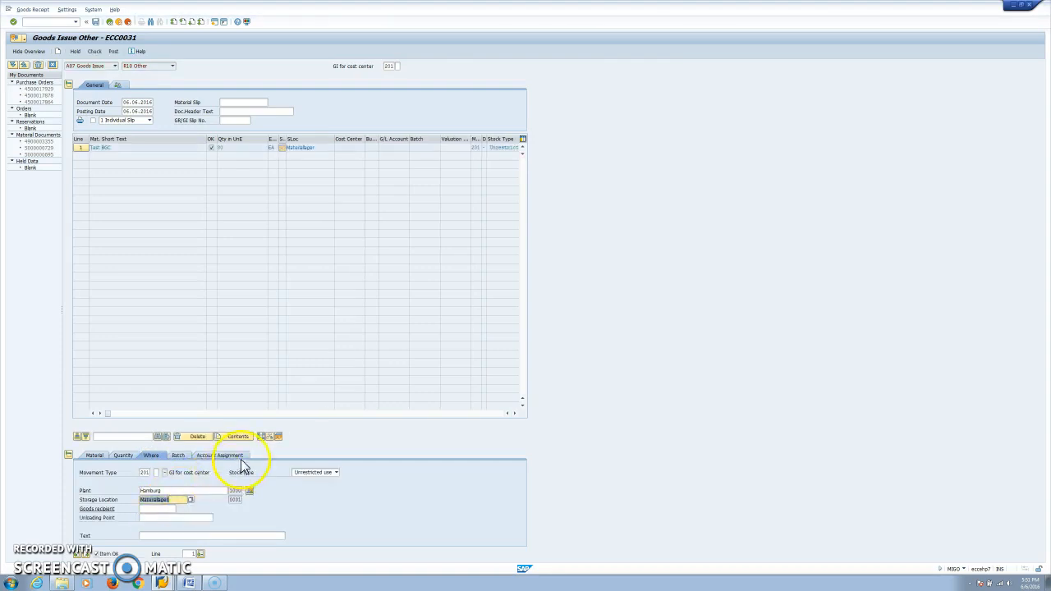
Run batch determination for the goods issue item and view the classification of the first proposed batch
left_click(279, 437)
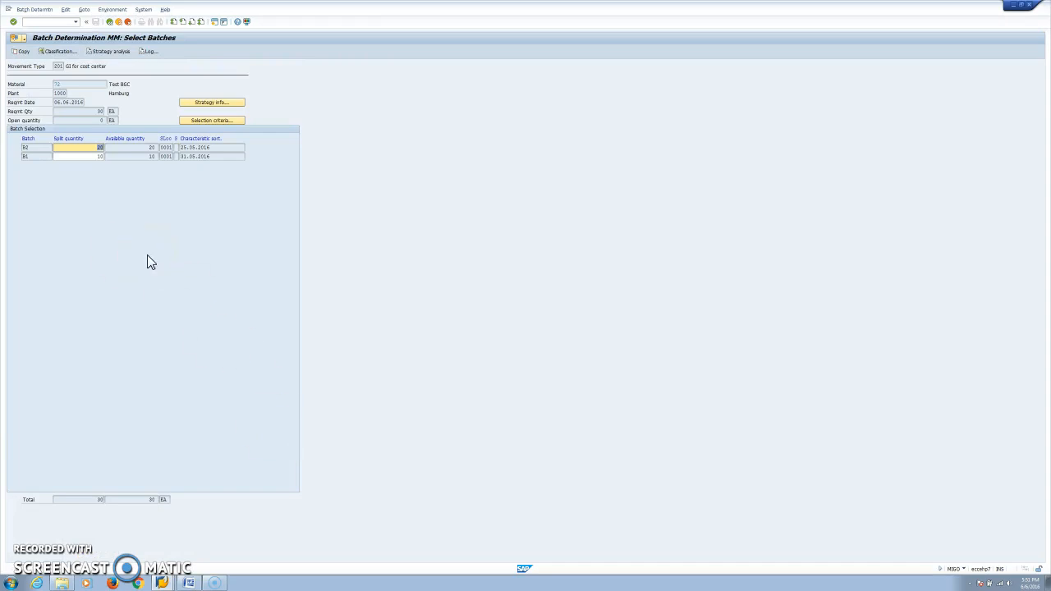
left_click(239, 147)
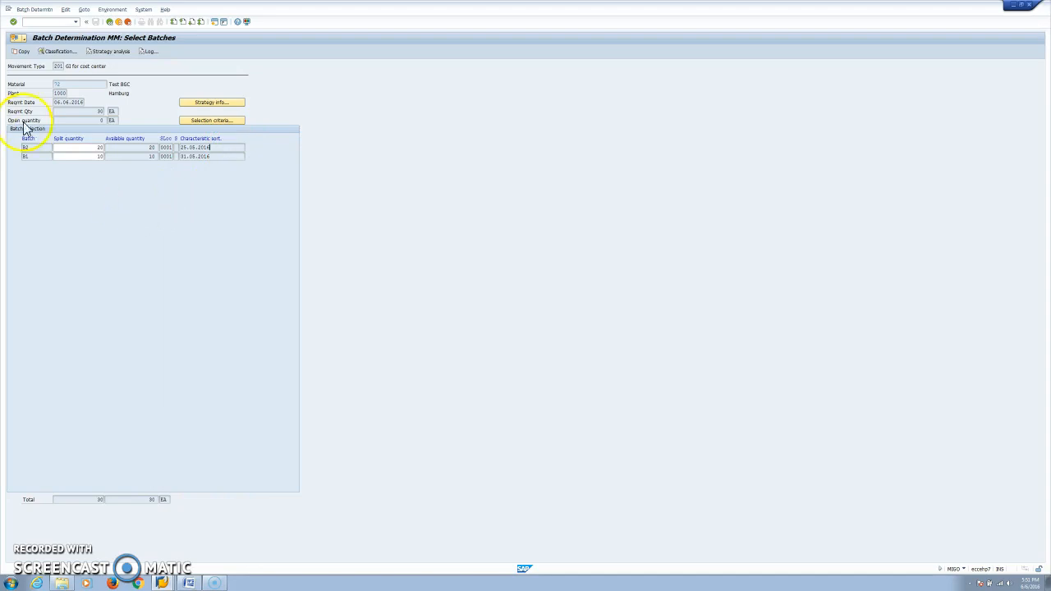
left_click(53, 52)
left_click(241, 76)
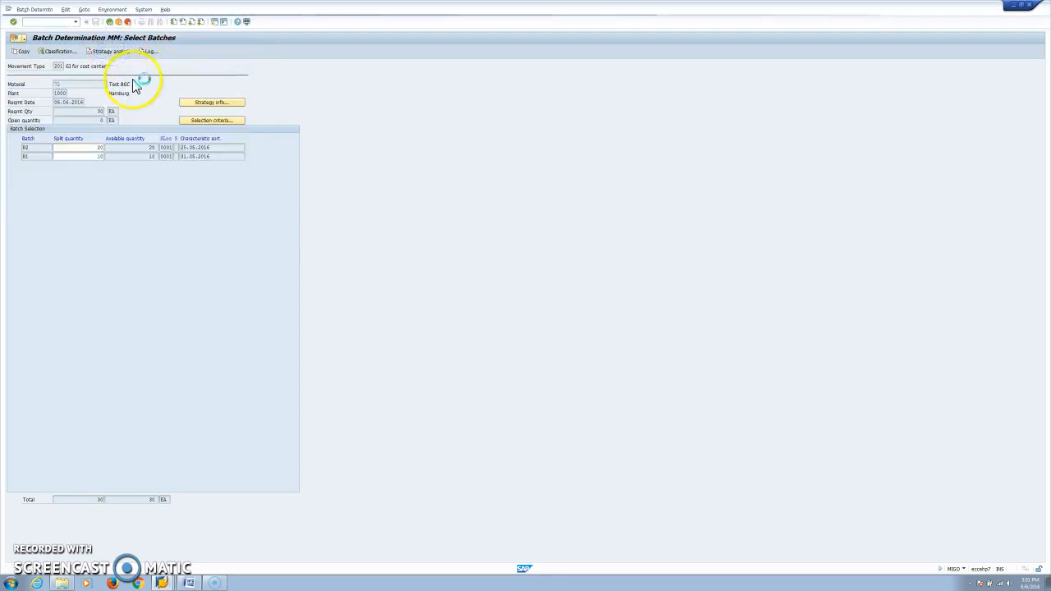
Analyze the batch determination strategy, check the Plant/Material access 020 details under ZBG1, and return to the batch selection
left_click(22, 83)
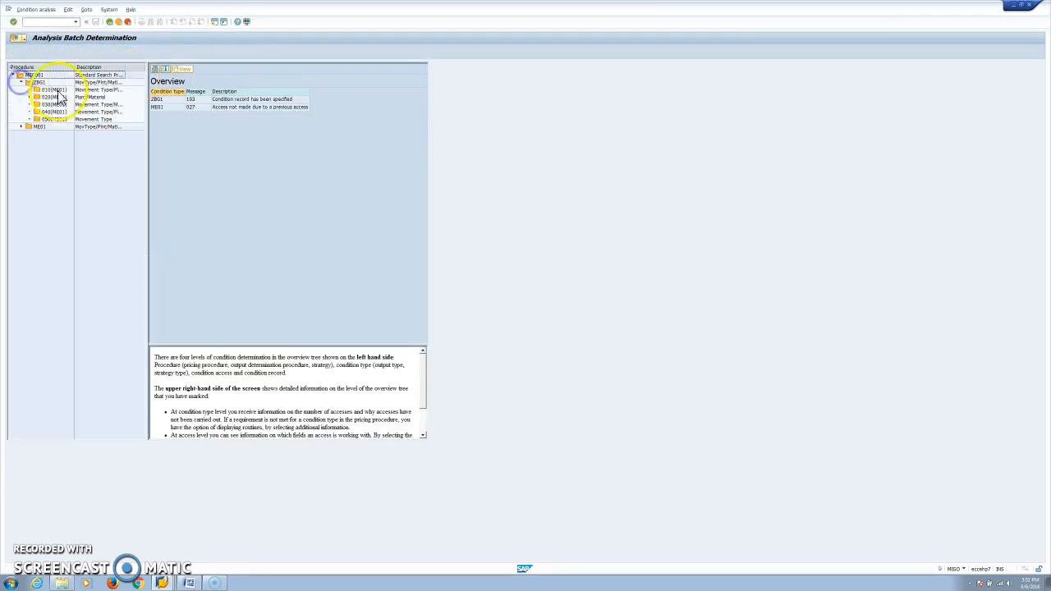
left_click(39, 82)
left_click(30, 97)
left_click(51, 97)
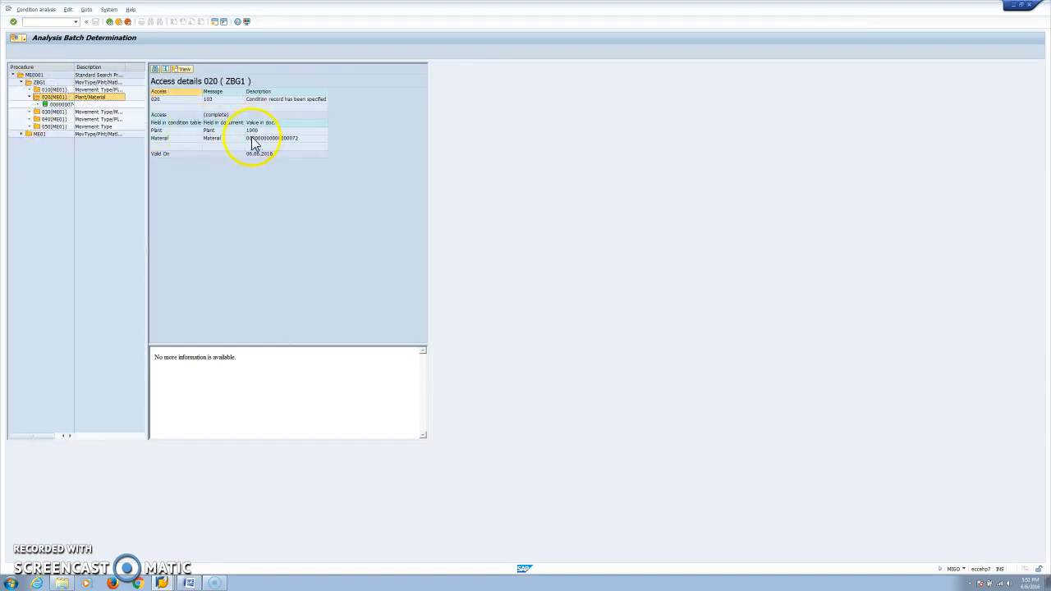
left_click(110, 22)
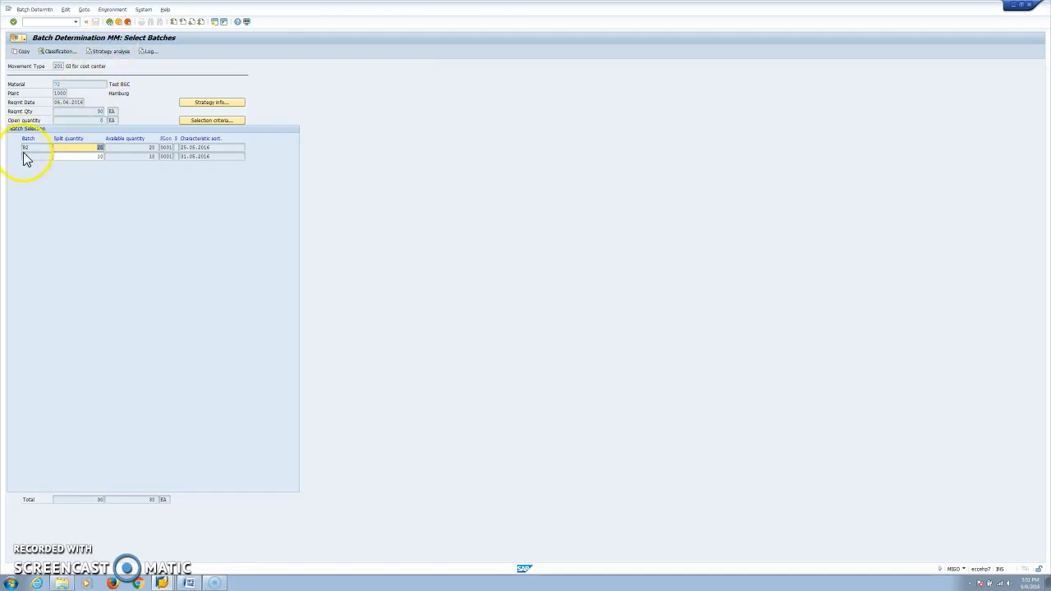
Review batch B2's last goods receipt date and the origin strategy's selection criteria in its classification, and close it
left_click(32, 149)
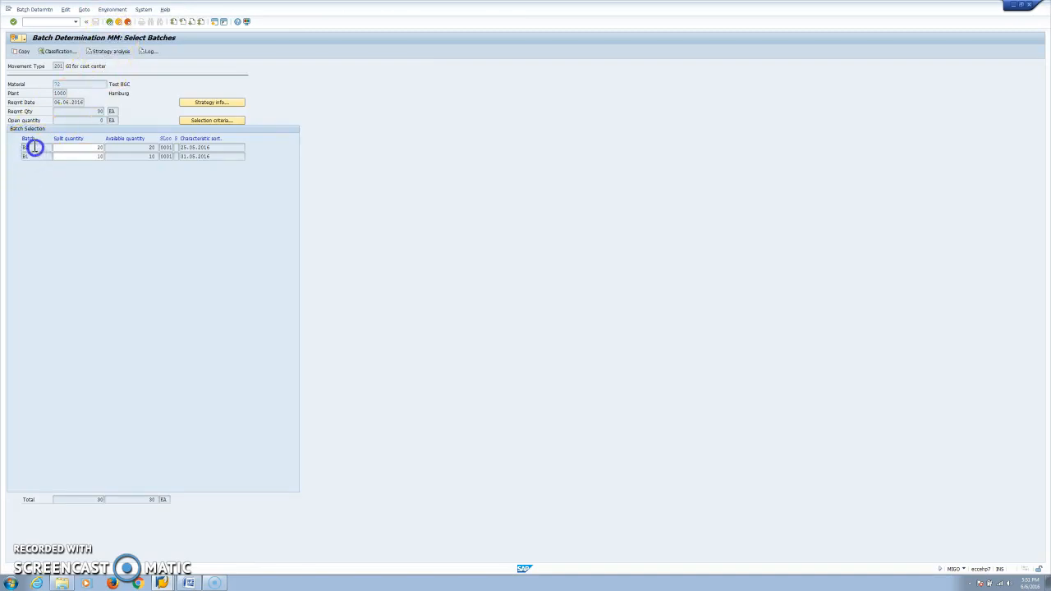
left_click(59, 51)
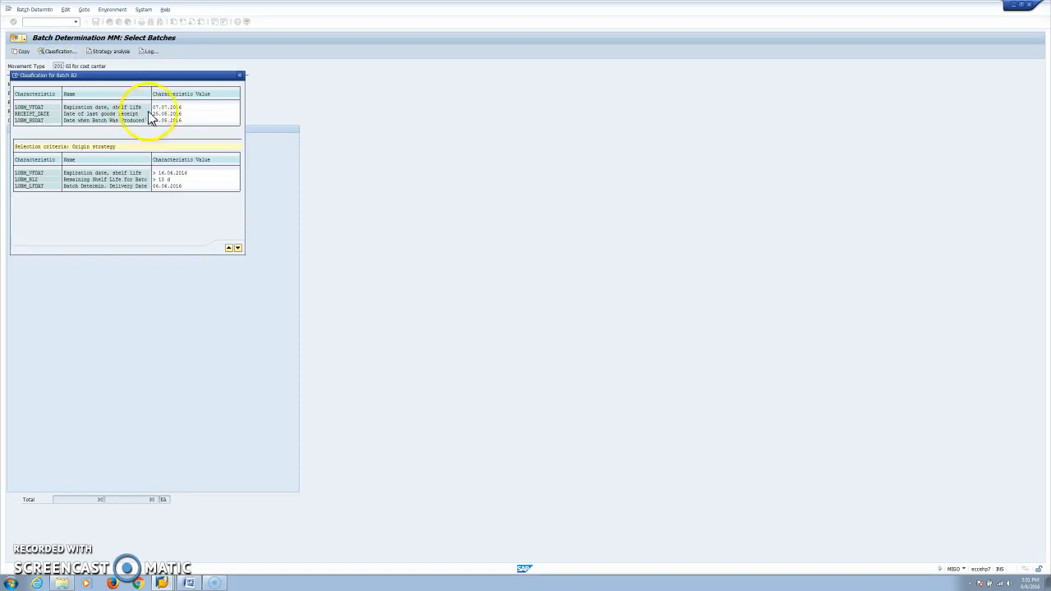
left_click(239, 74)
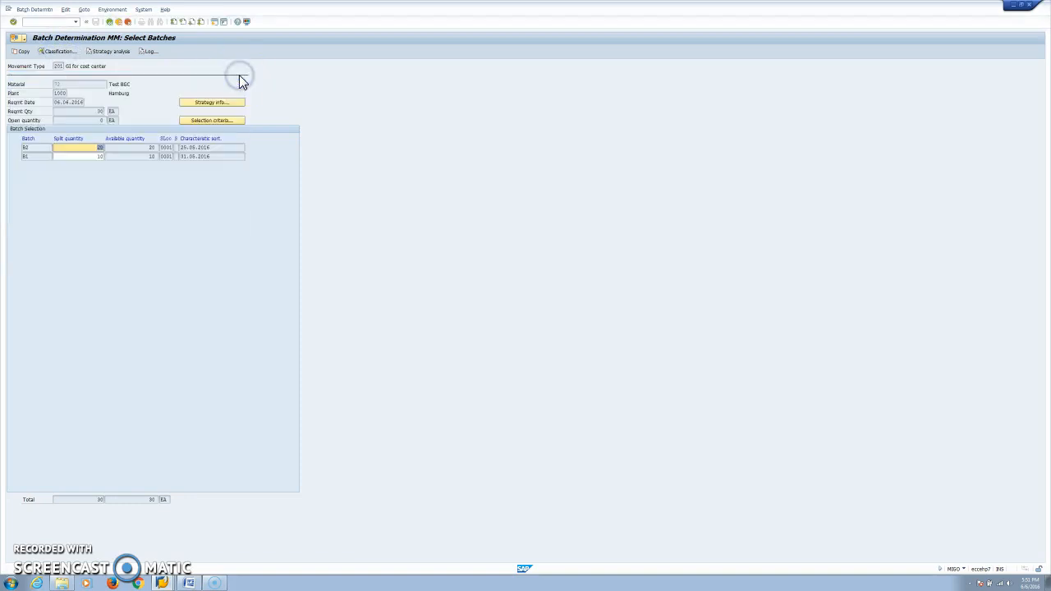
Open the batch selection log, expand its detail levels, and move it aside to reveal the proposed batches
left_click(151, 51)
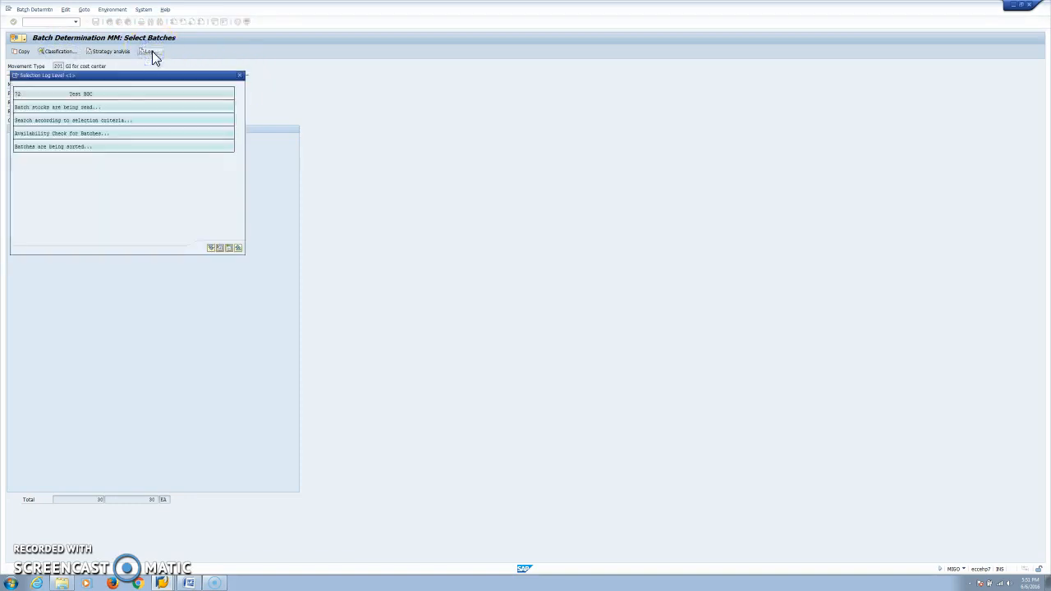
left_click(211, 248)
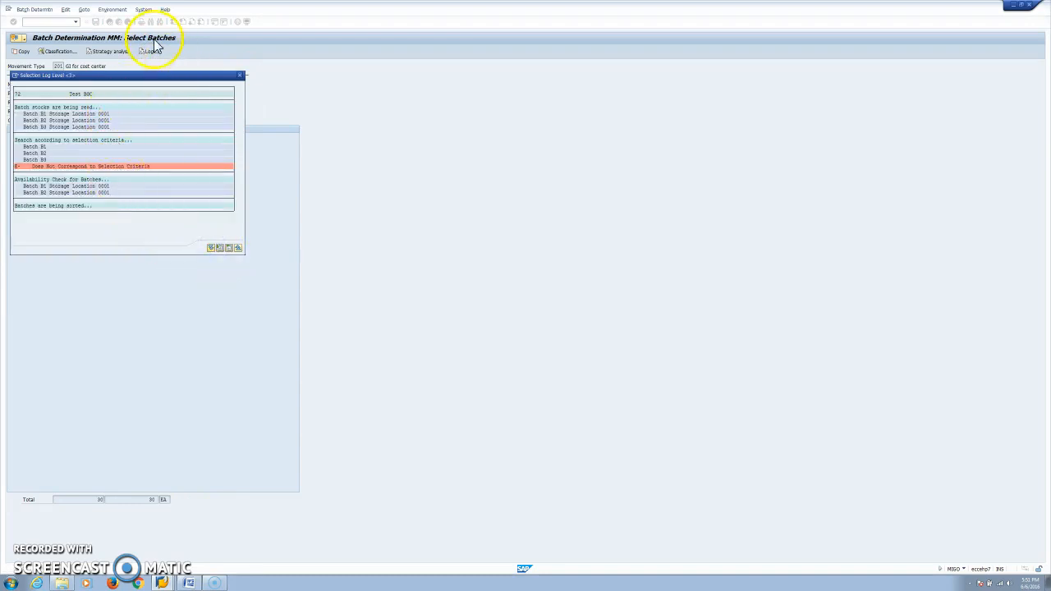
left_click_drag(145, 76, 461, 66)
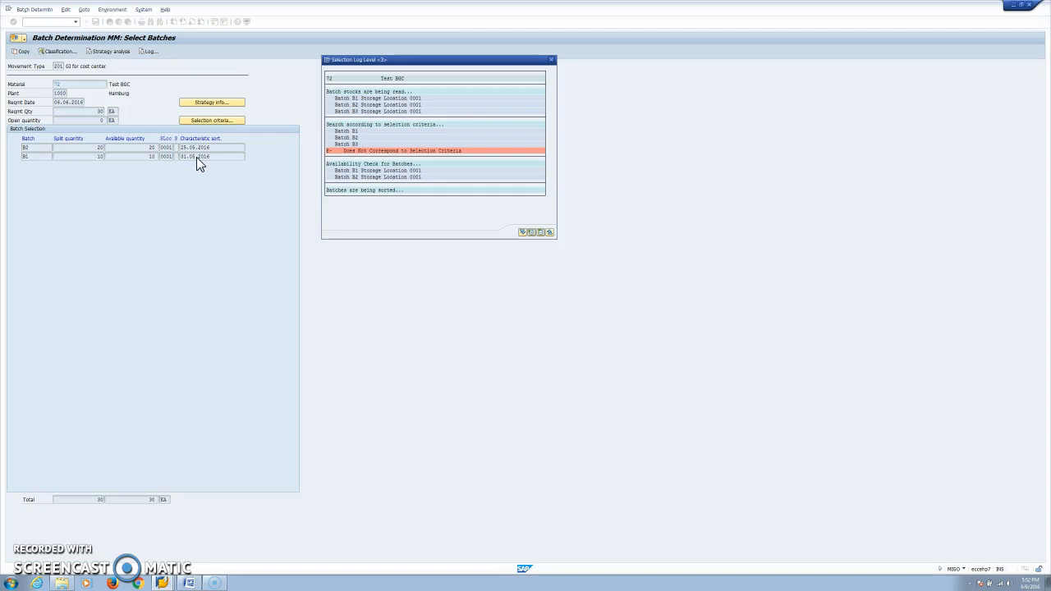
Compare the selection log with batch B3's last goods receipt date in the Batch Information Cockpit, and close the log
left_click(162, 583)
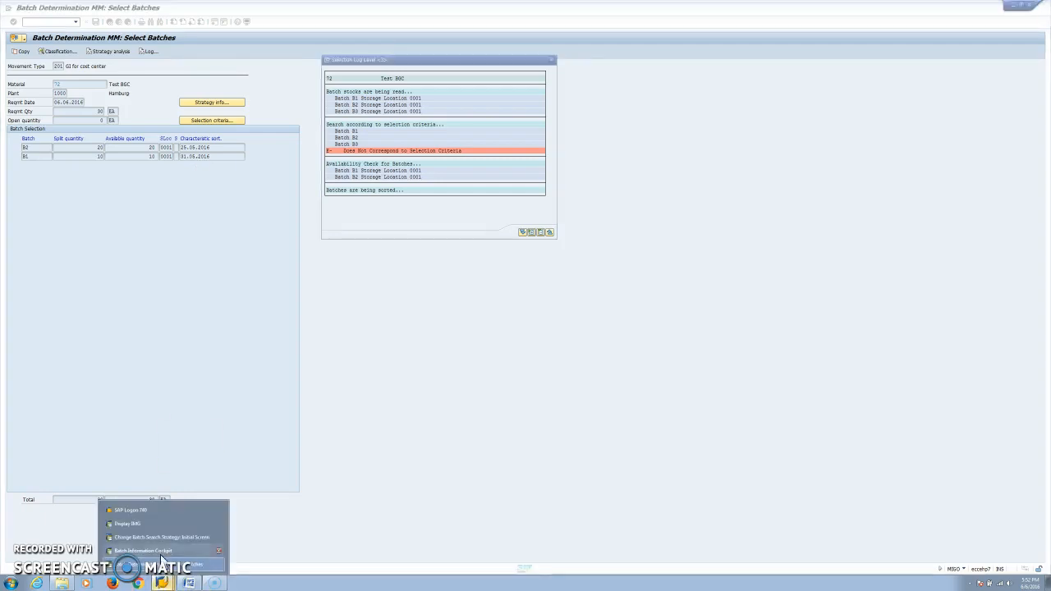
left_click(162, 552)
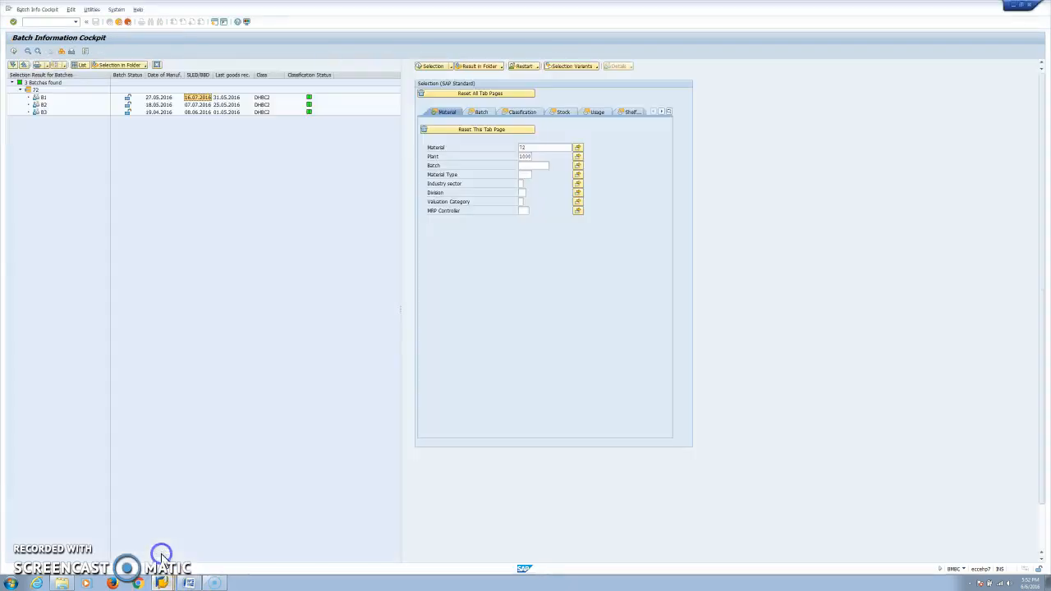
left_click(222, 118)
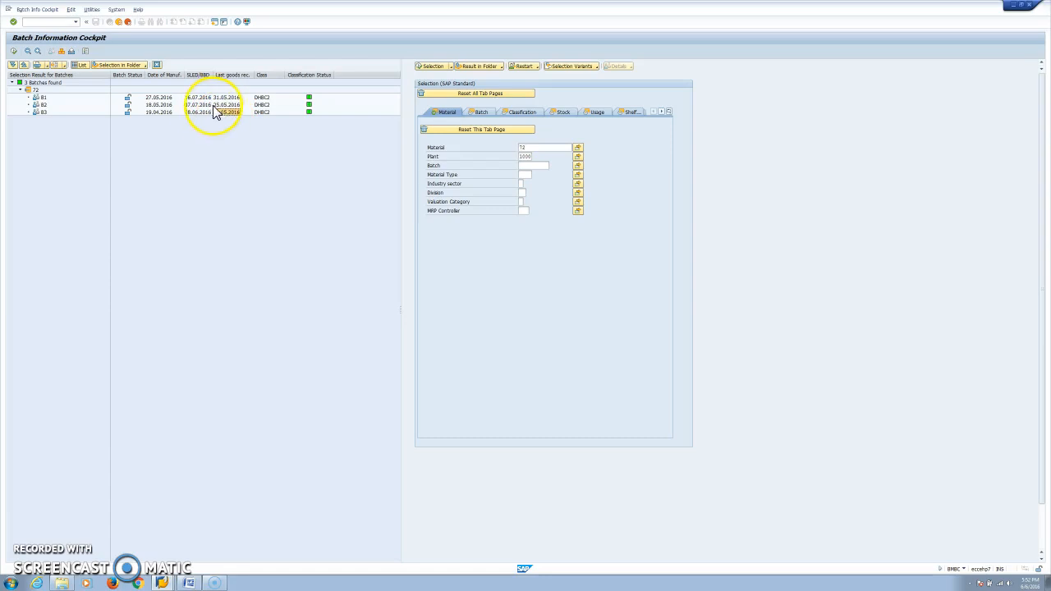
key("alt+Tab")
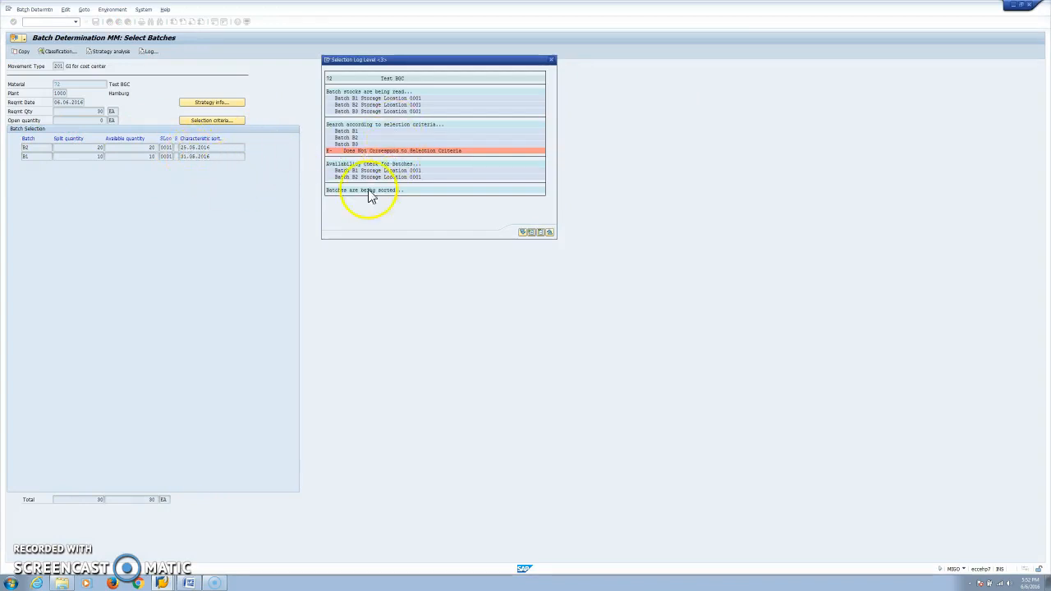
left_click(383, 153)
left_click(551, 60)
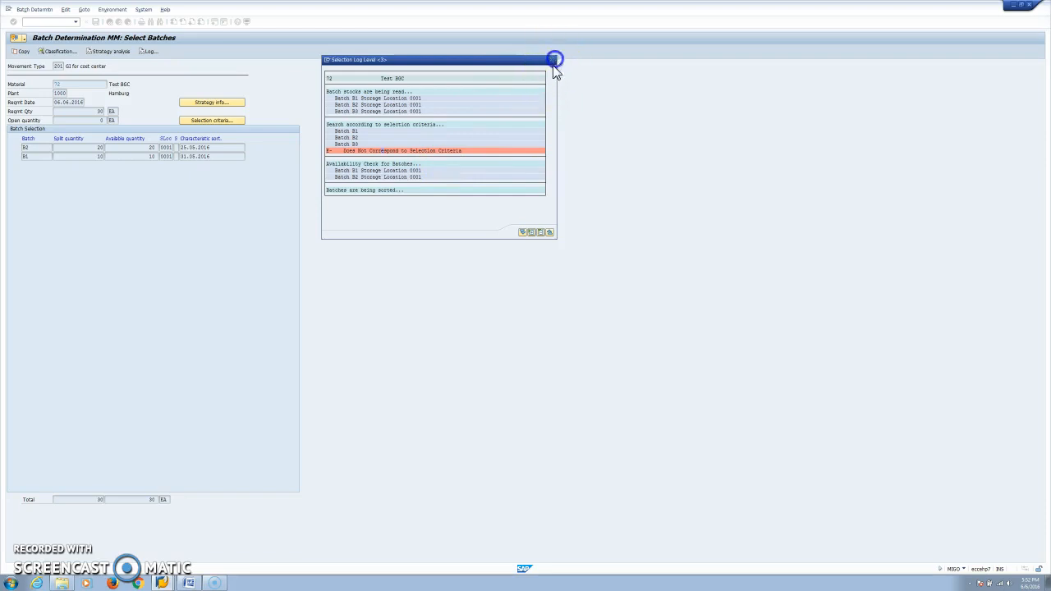
Open batch B2's classification and examine the remaining shelf life, delivery date and expiration date selection criteria
right_click(163, 583)
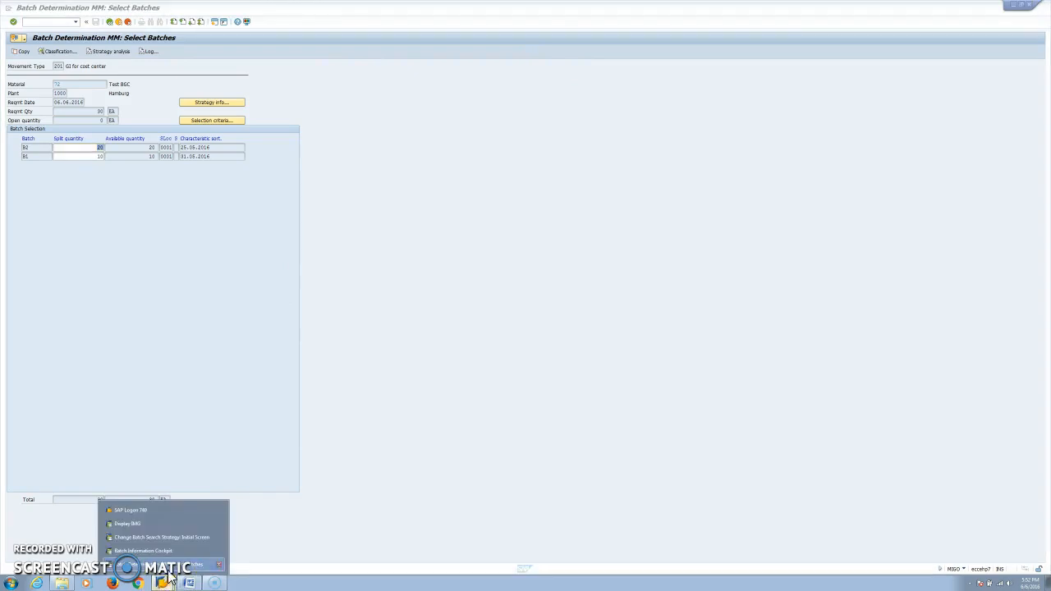
left_click(47, 148)
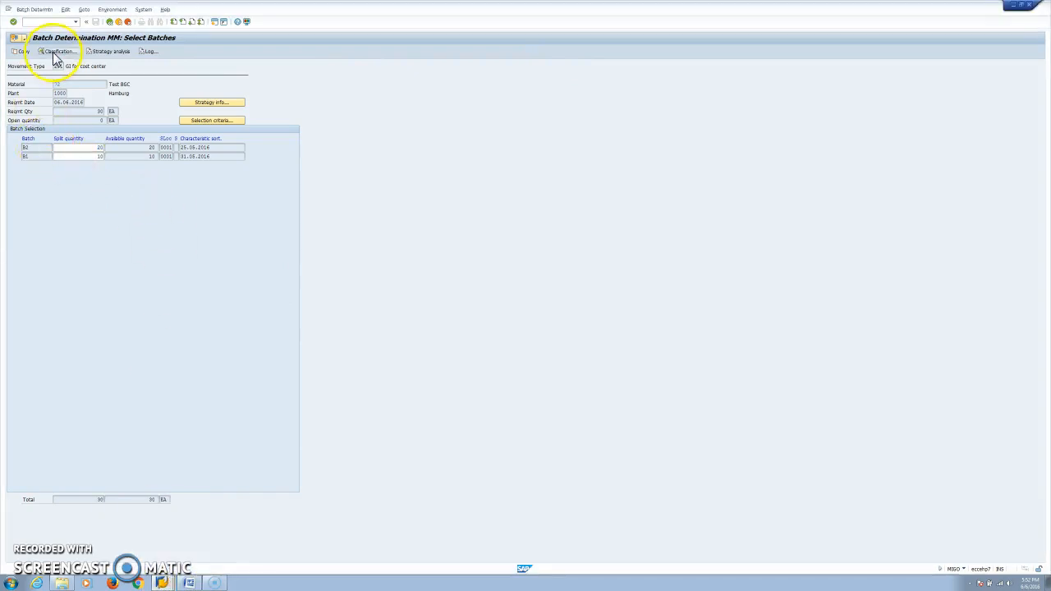
left_click(56, 51)
left_click(161, 181)
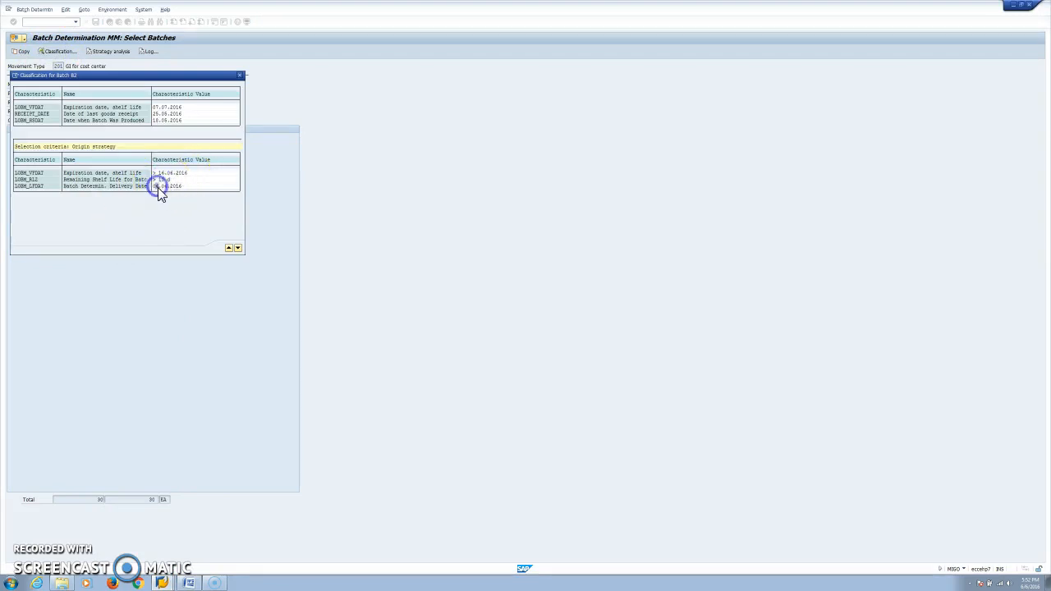
left_click(162, 187)
left_click(173, 176)
Compare the criteria with batch B3's expiration date in the Batch Information Cockpit, then return and close B2's classification
left_click(162, 582)
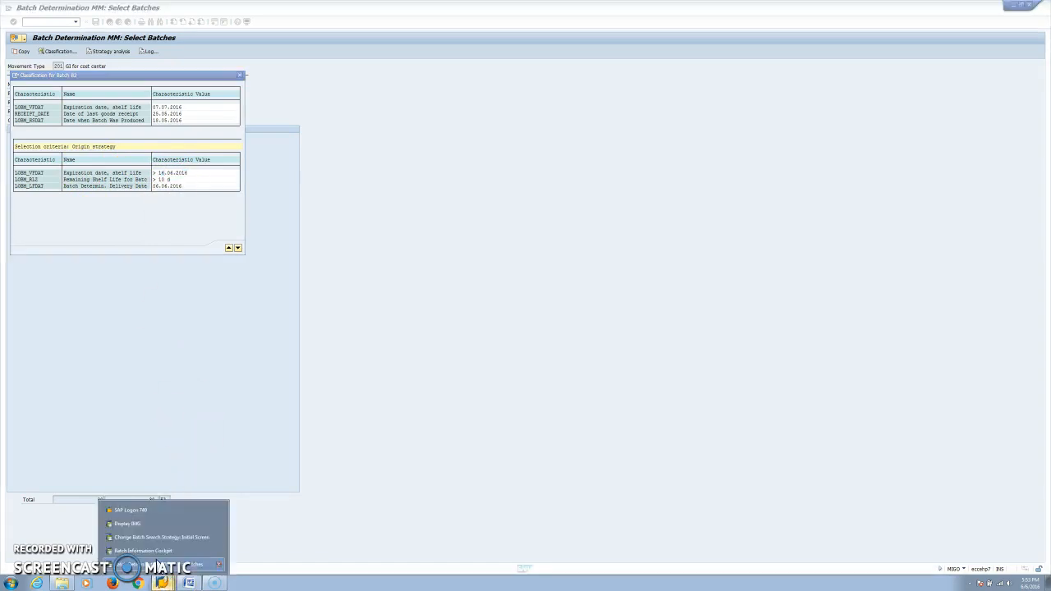
left_click(144, 551)
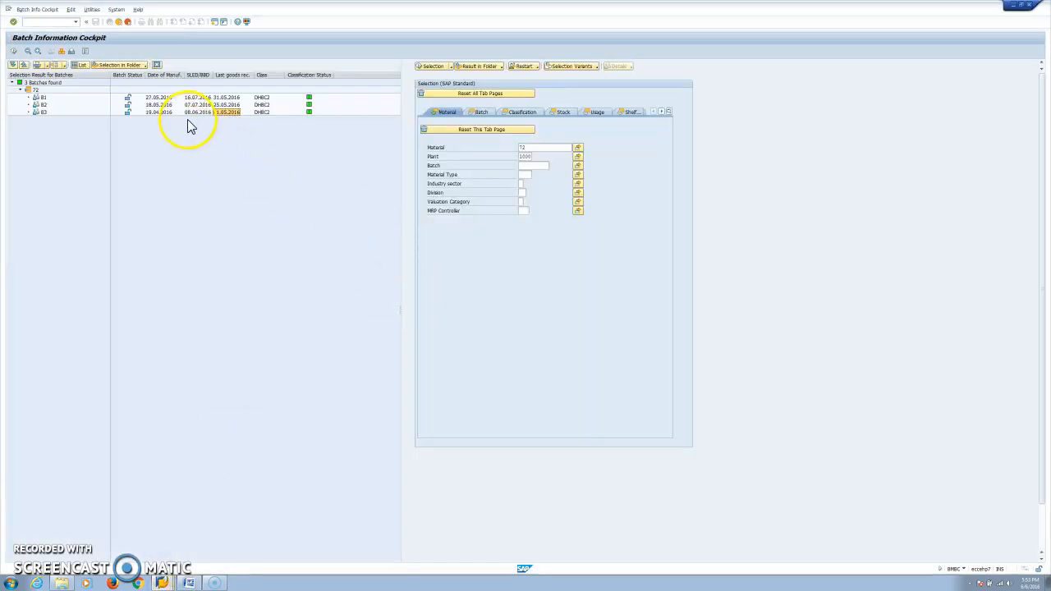
left_click(195, 114)
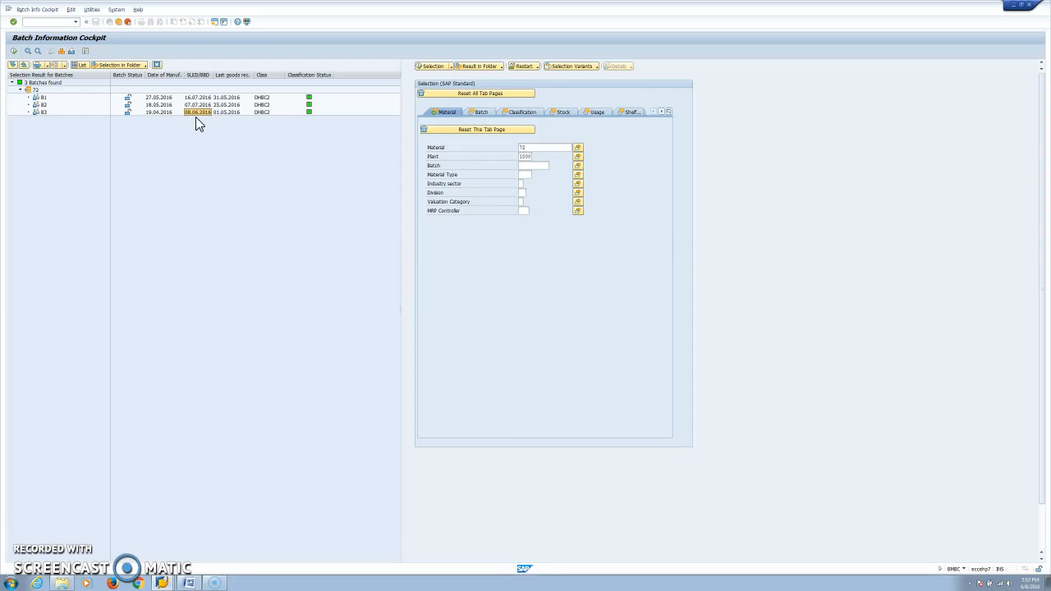
left_click(195, 116)
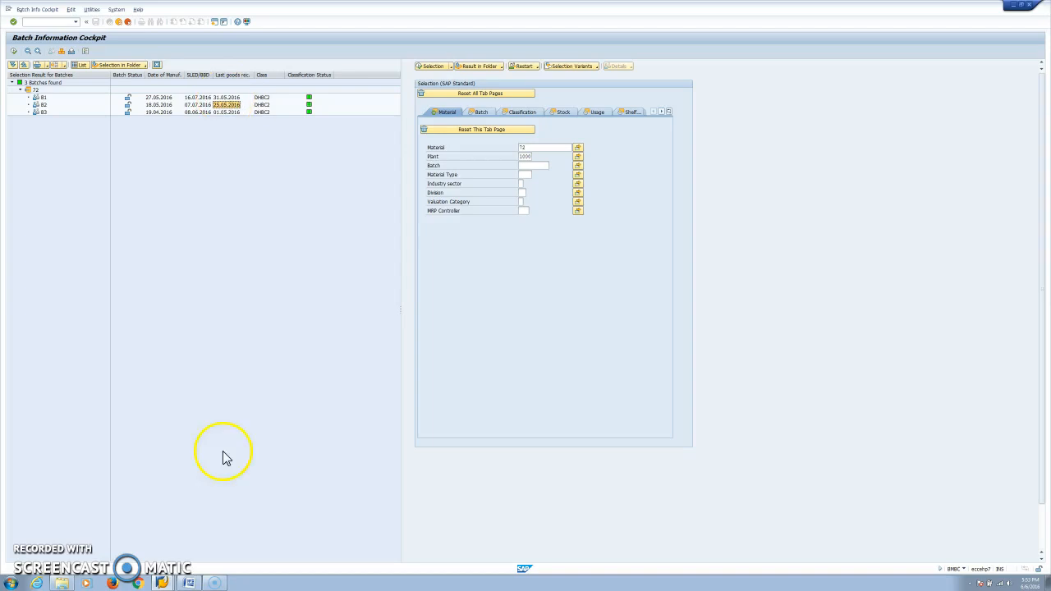
left_click(163, 583)
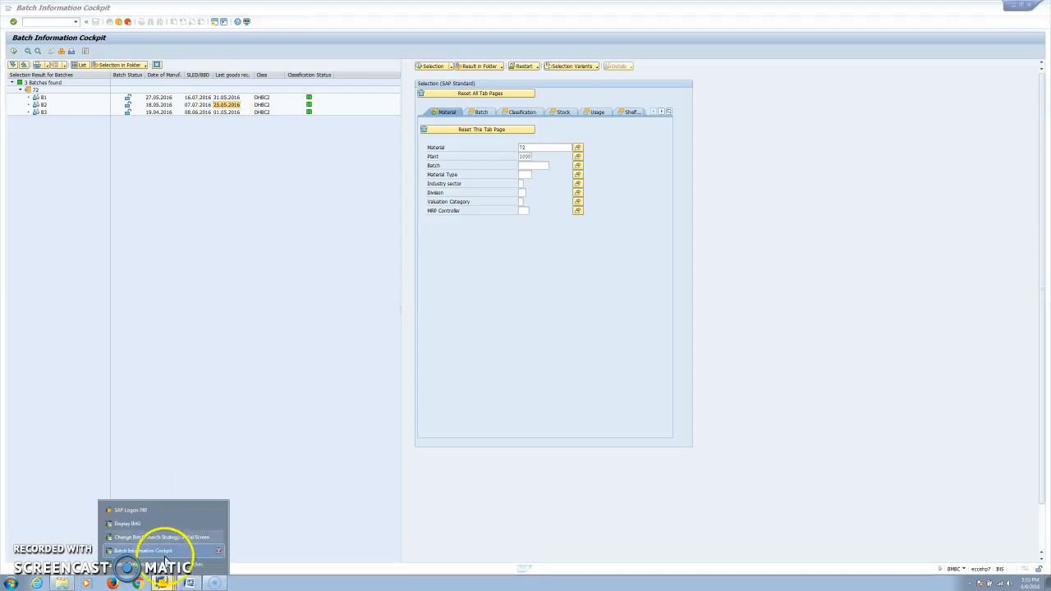
left_click(160, 564)
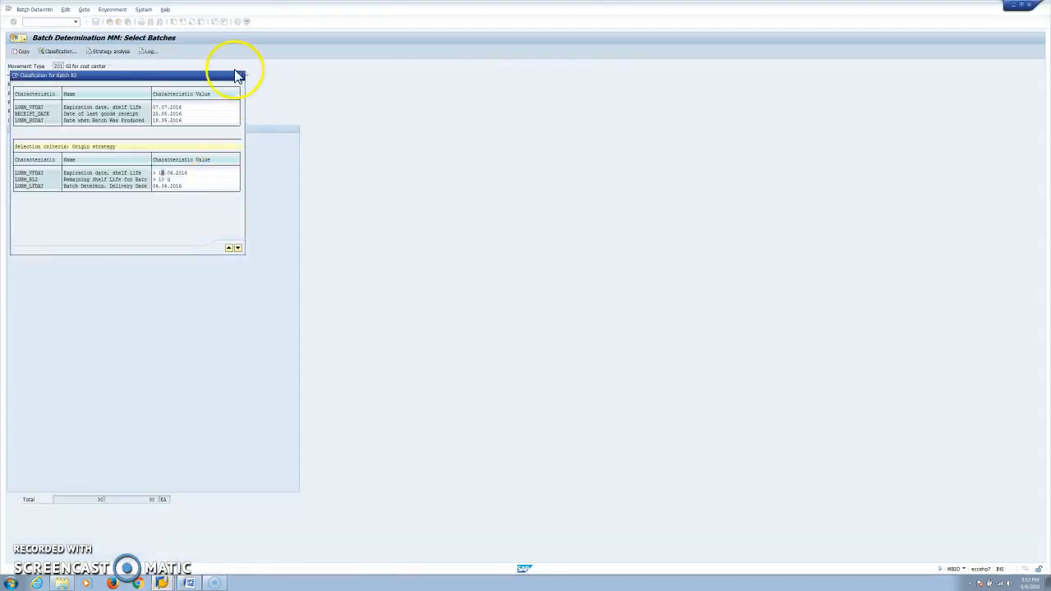
left_click(239, 76)
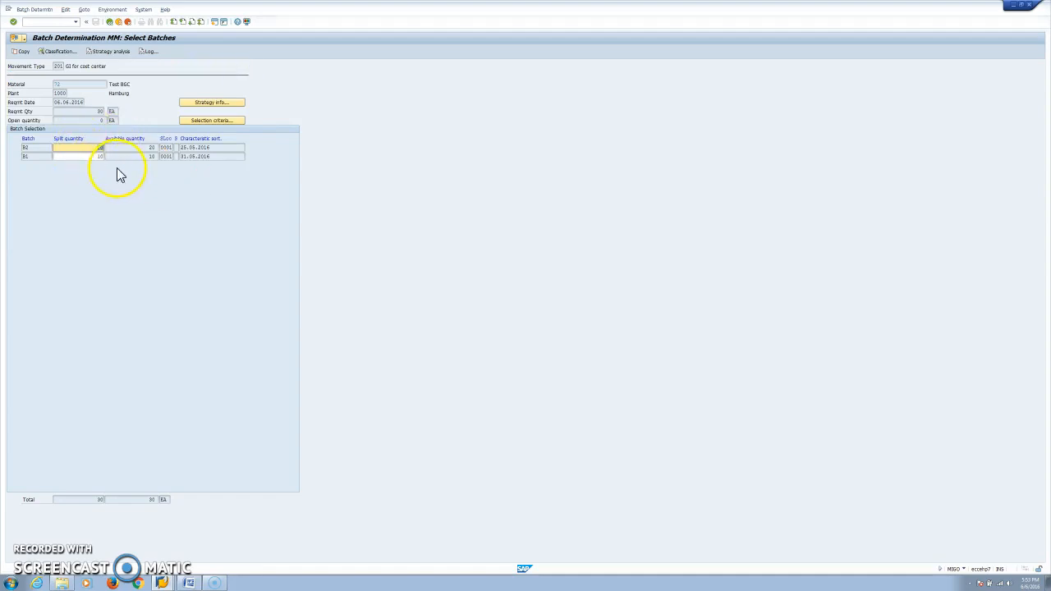
Review the batch split settings, sort rule and sort direction in the strategy info, and close it
left_click(211, 103)
left_click_drag(188, 82, 544, 77)
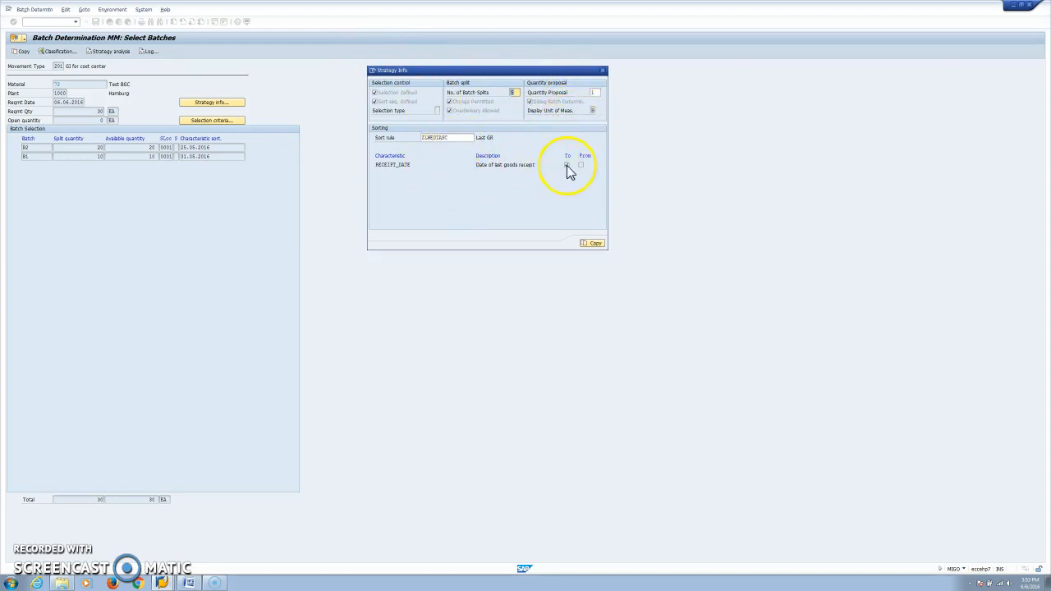
left_click(606, 72)
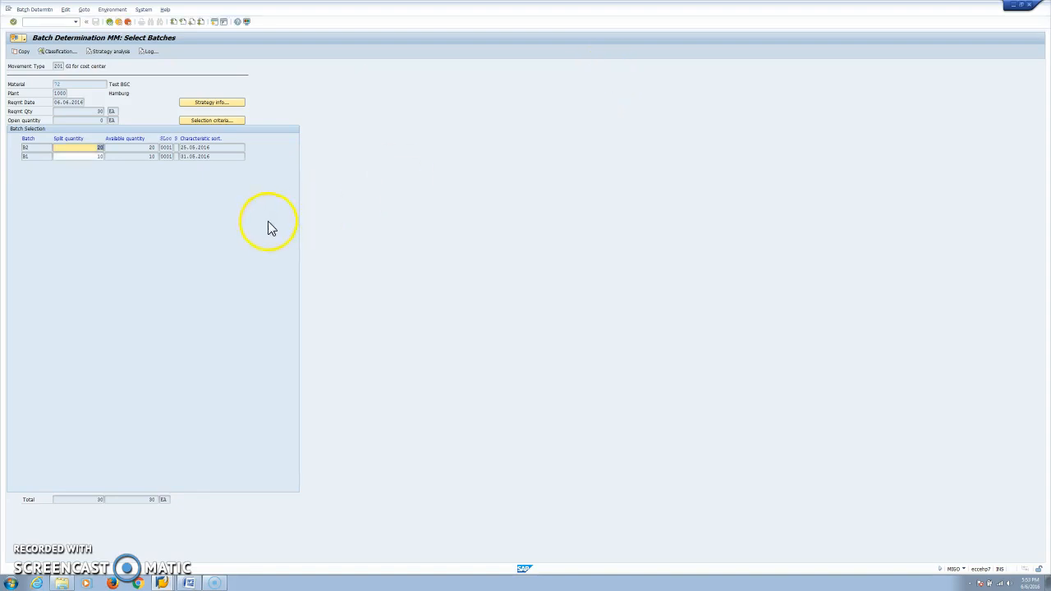
Leave the batch determination without copying the proposed batches and return to the goods issue document
left_click(110, 21)
left_click(148, 151)
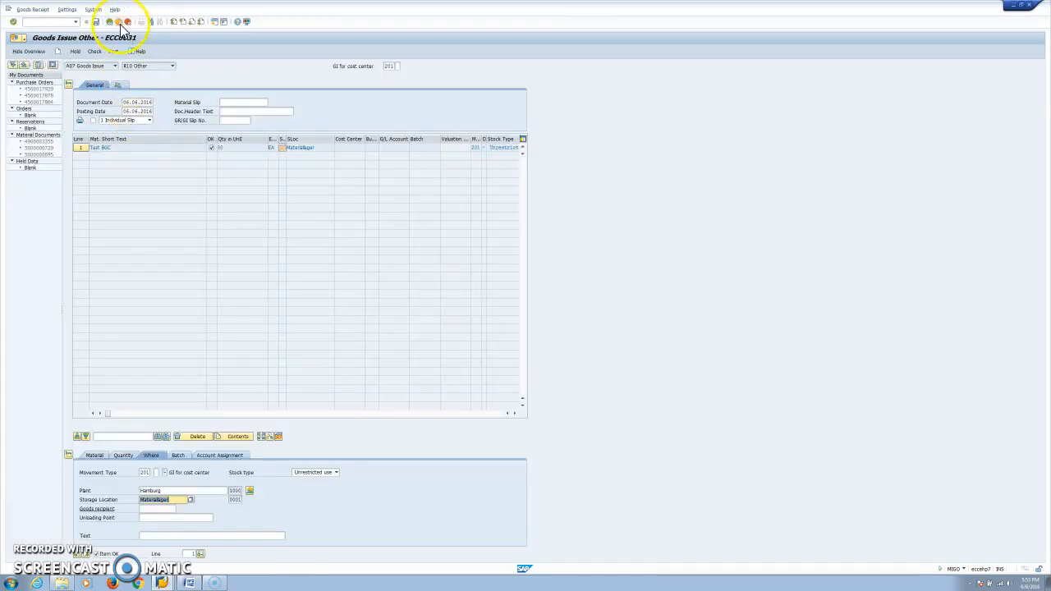
left_click(185, 152)
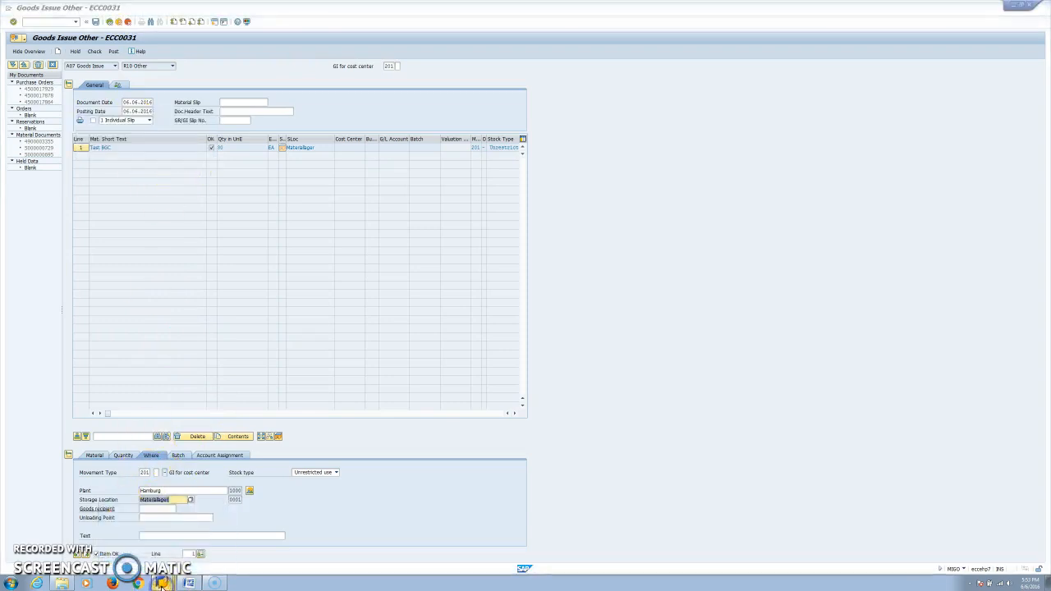
Switch to the batch search strategy session, leave it, and open the characteristics of the Last GR sort sequence for change
mouse_move(161, 583)
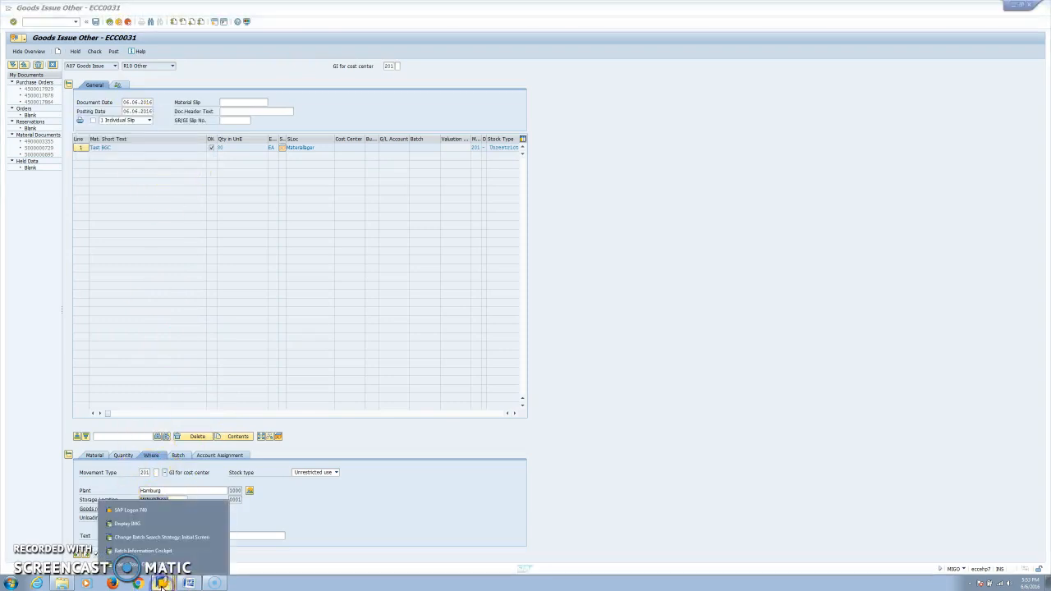
left_click(149, 539)
left_click(109, 22)
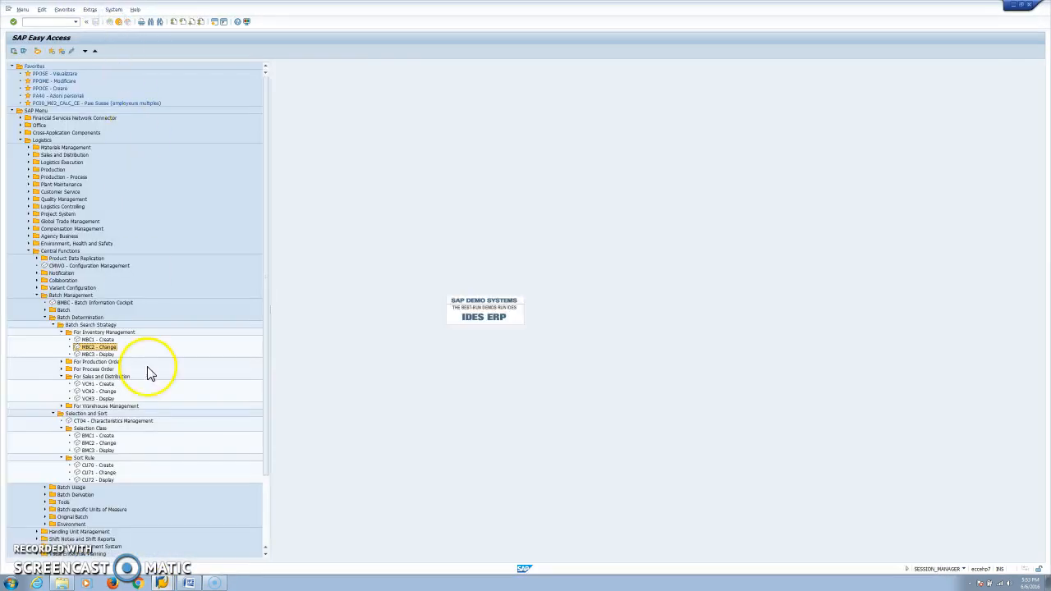
double_click(111, 473)
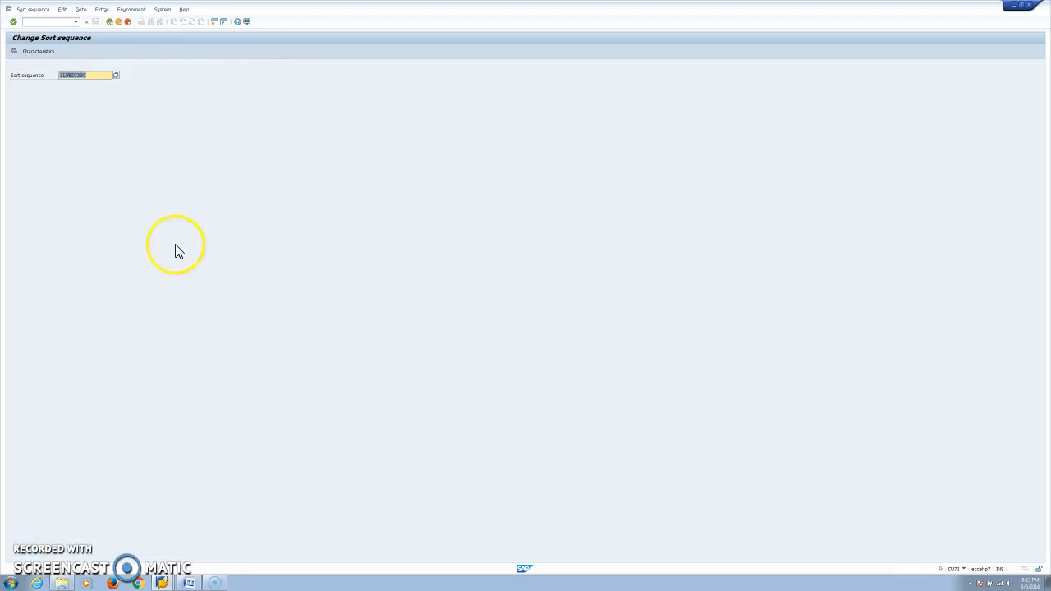
key("Return")
left_click(39, 52)
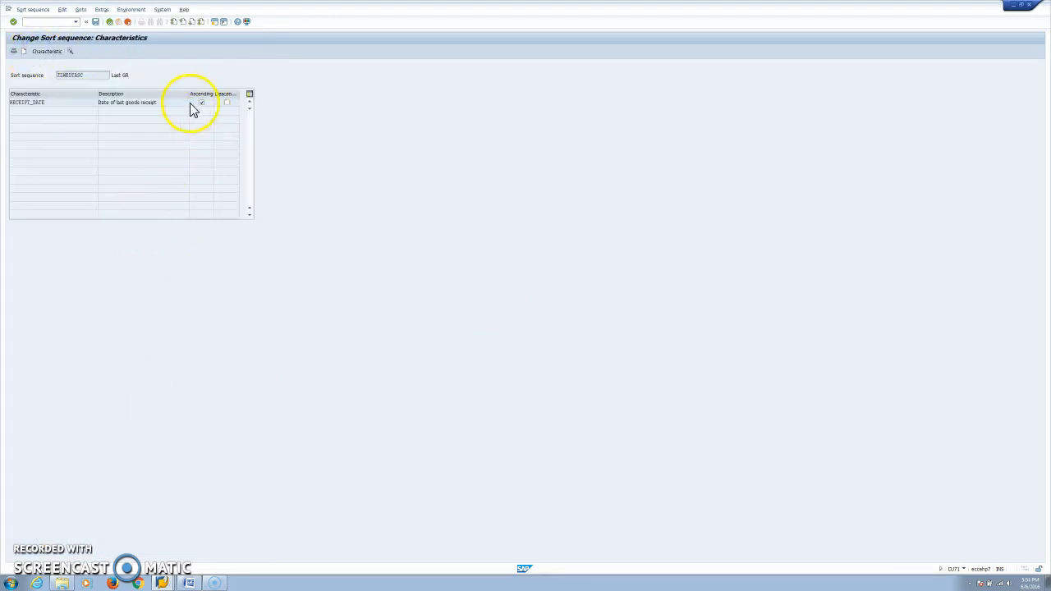
Set the date of last goods receipt characteristic to sort descending instead of ascending, and save the sort sequence
left_click(226, 102)
left_click(202, 103)
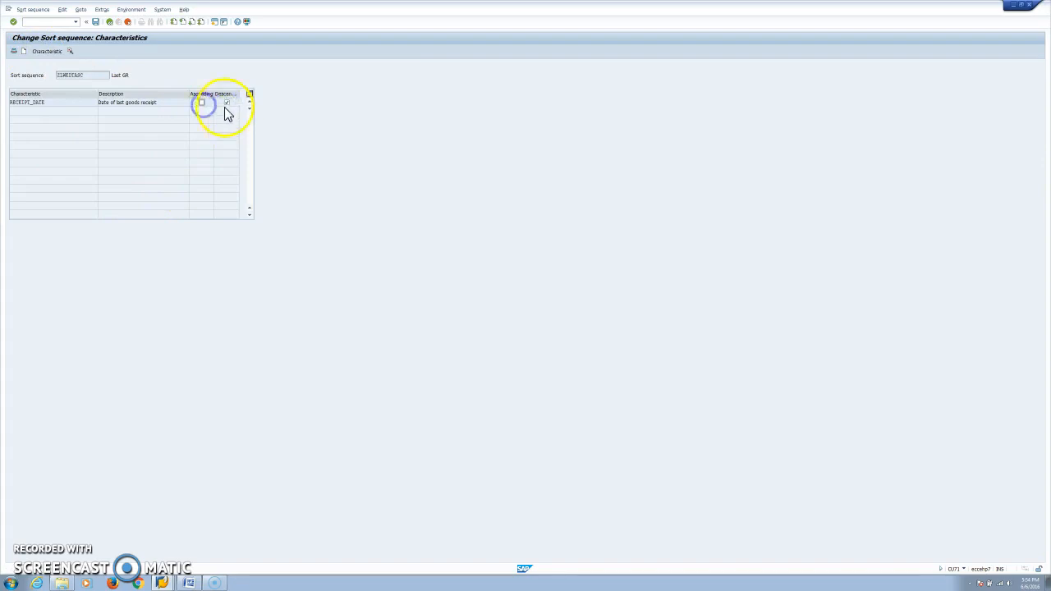
left_click(95, 23)
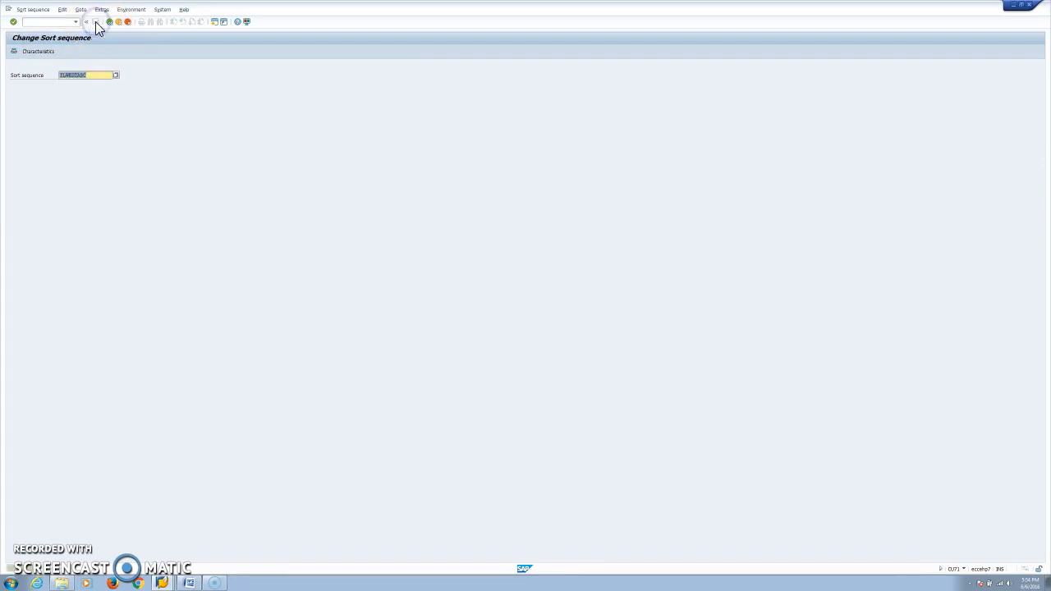
Switch back to the goods issue session and restart MIGO with an empty document
left_click(161, 583)
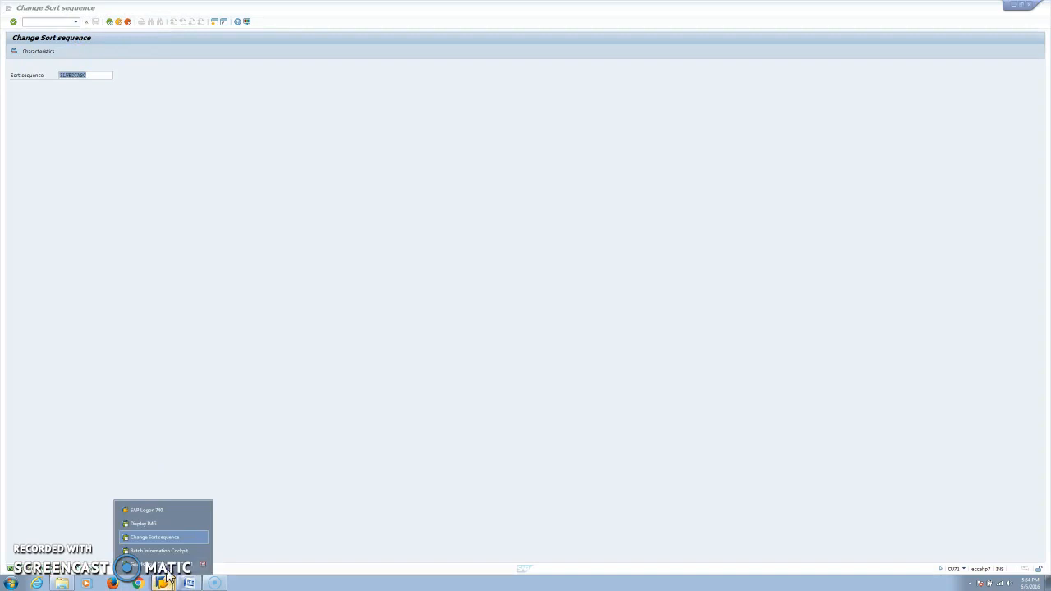
left_click(170, 566)
left_click(52, 24)
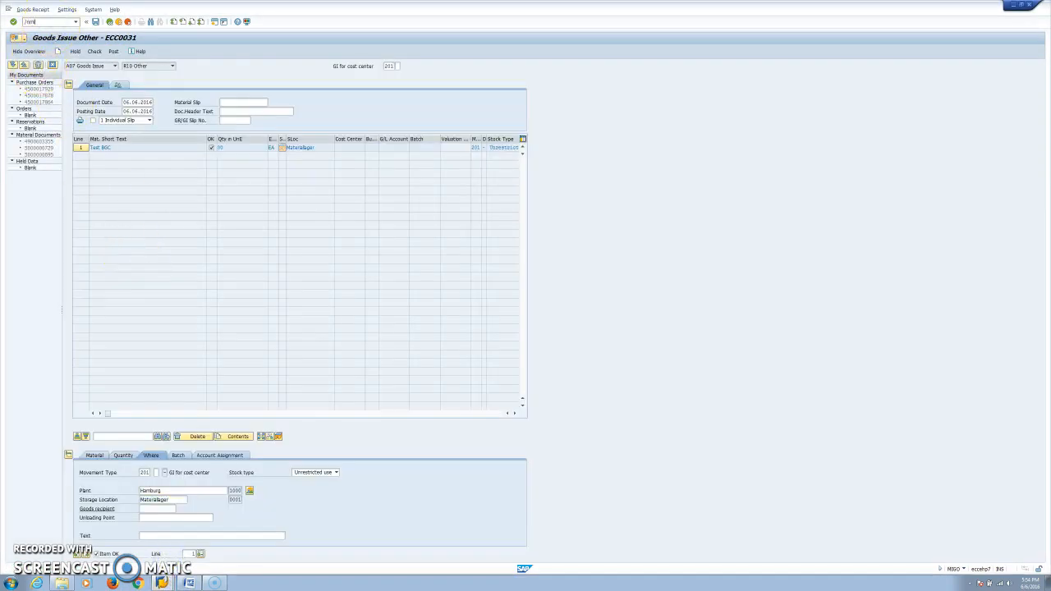
key("Return")
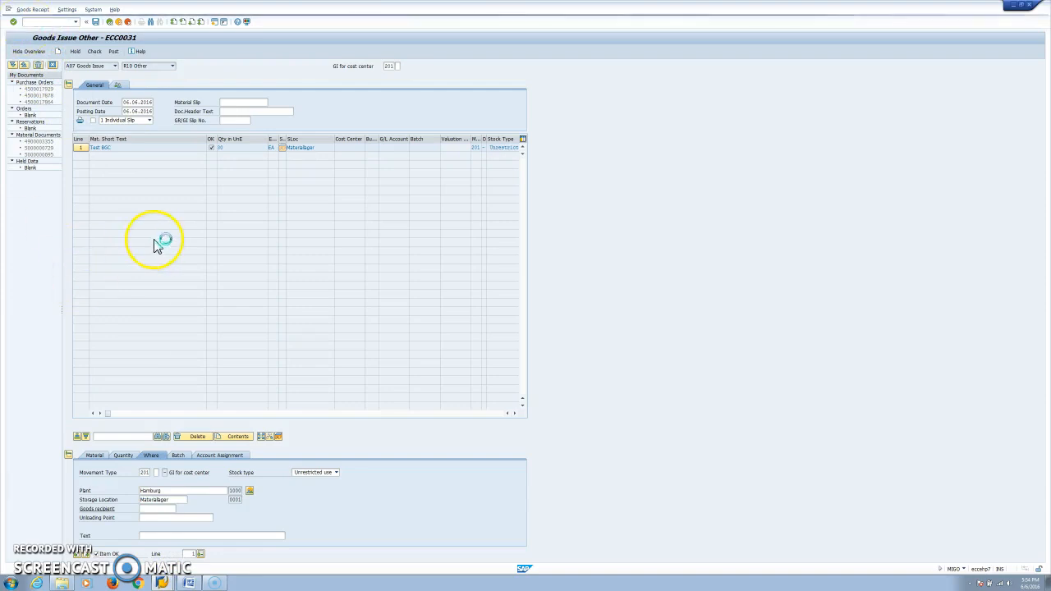
Enter a goods issue item for material 72 with quantity 30, plant 1000 and storage location 0001
left_click(148, 491)
left_click(146, 498)
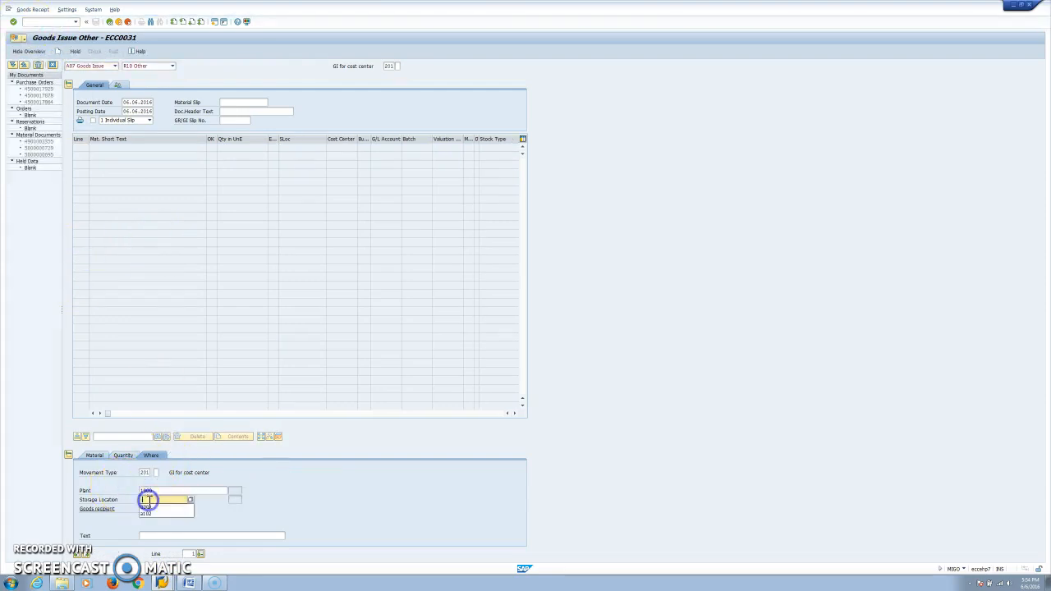
left_click(123, 455)
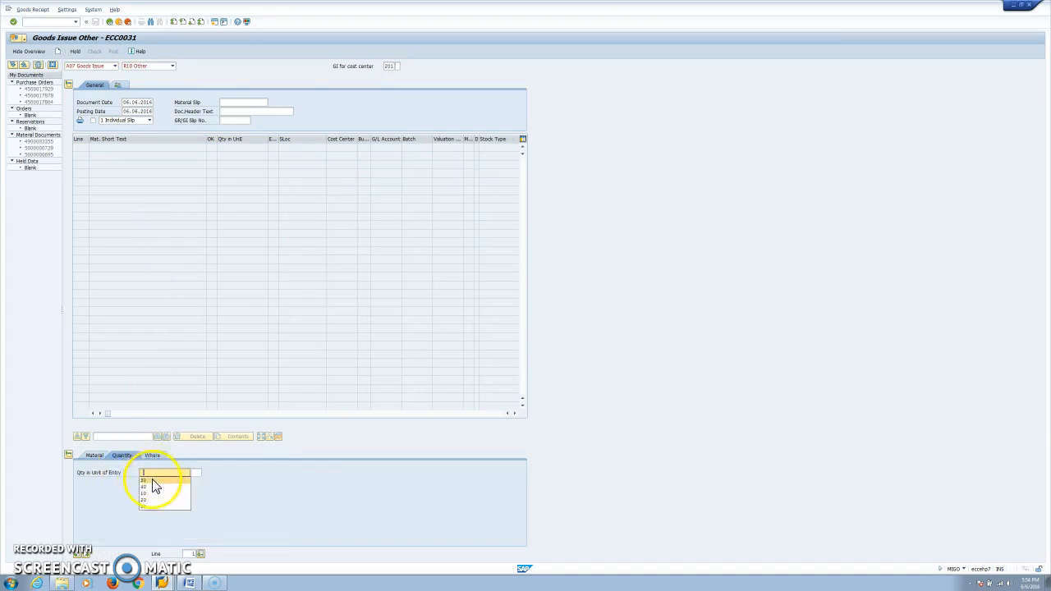
left_click(94, 455)
left_click(155, 481)
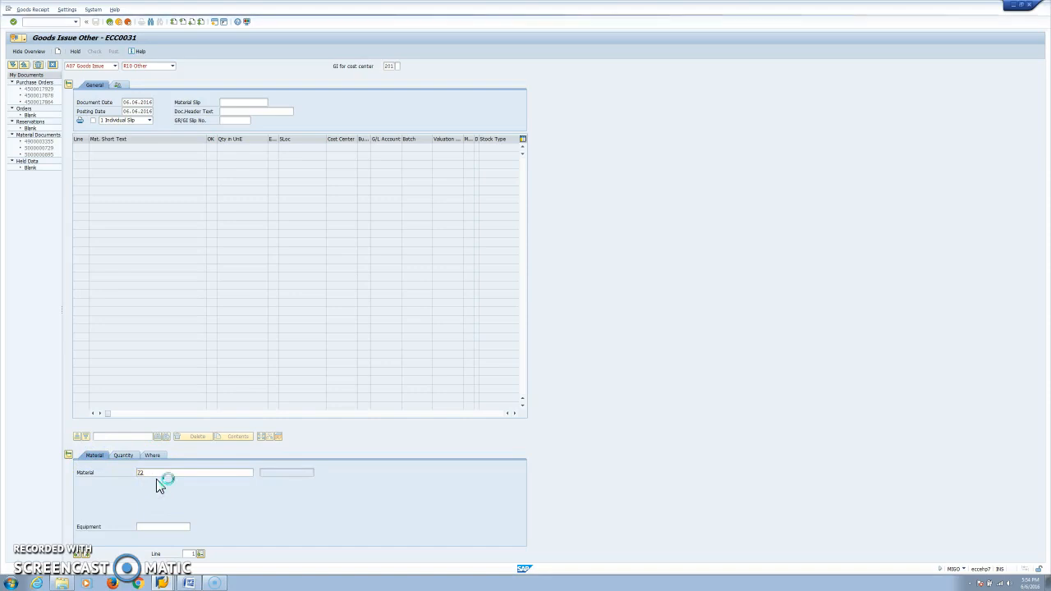
key("Return")
Run batch determination for the item, examine the proposed batches' order by last goods receipt date, and leave MIGO without copying them
left_click(279, 436)
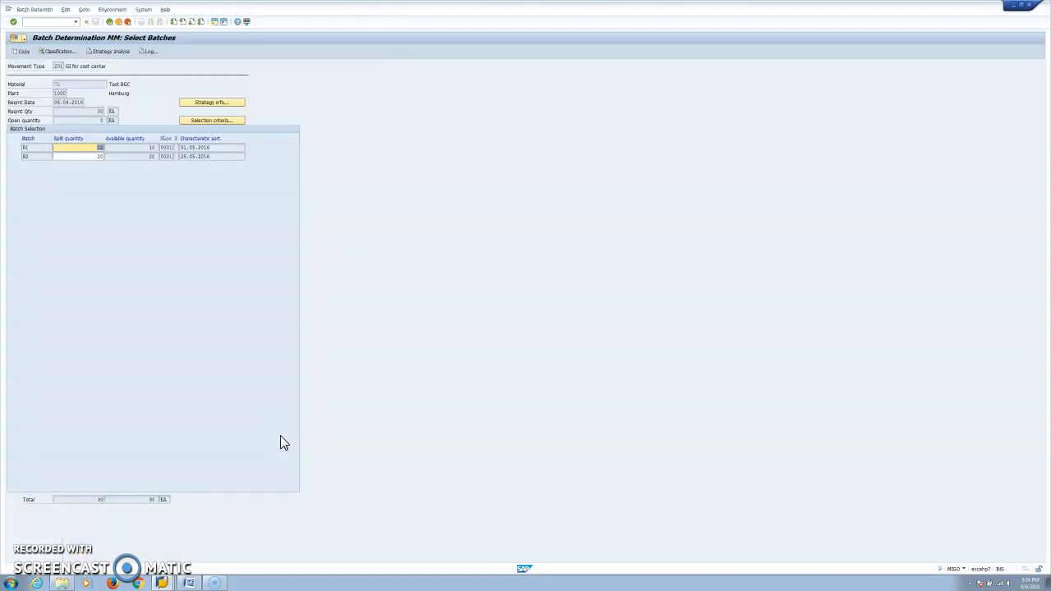
left_click(43, 146)
left_click(221, 147)
left_click_drag(222, 148, 176, 146)
left_click(227, 148)
left_click(110, 22)
left_click(146, 151)
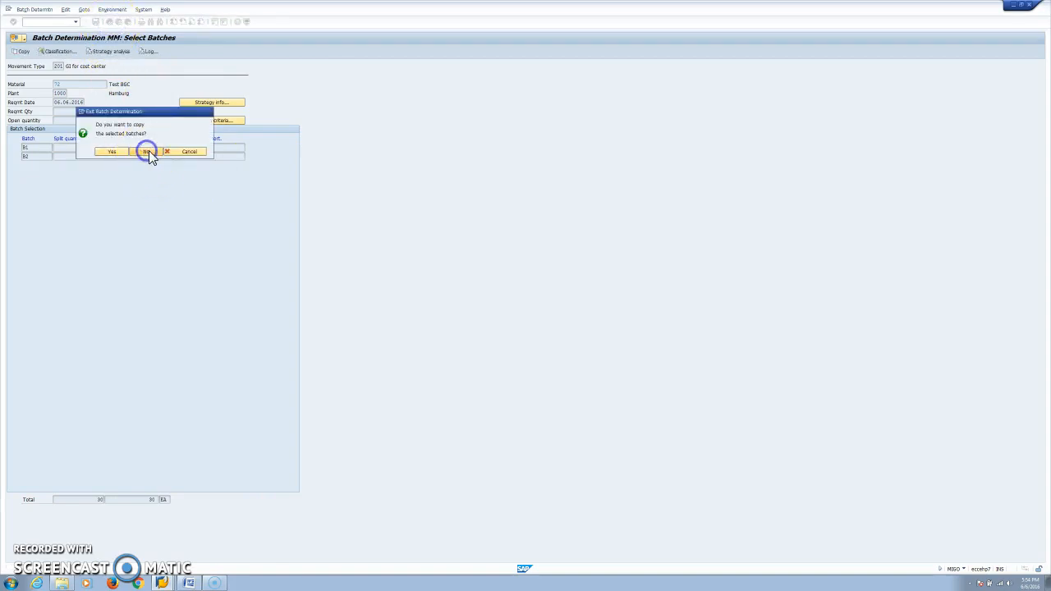
left_click(118, 21)
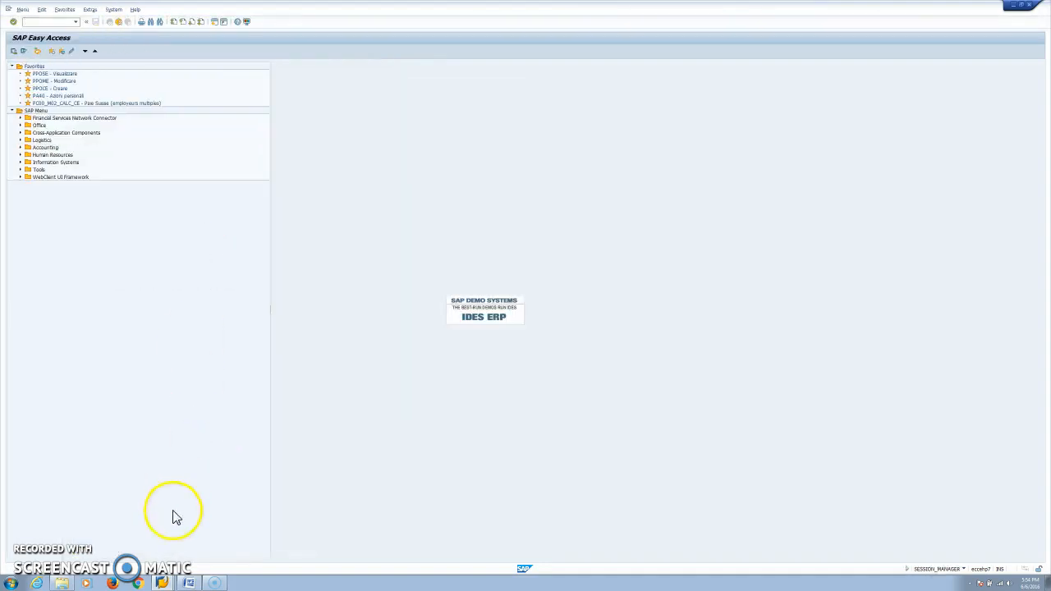
In the IMG session, review the details and access sequence of the Sales and Distribution strategy type Test BGC, and return to the IMG
right_click(161, 582)
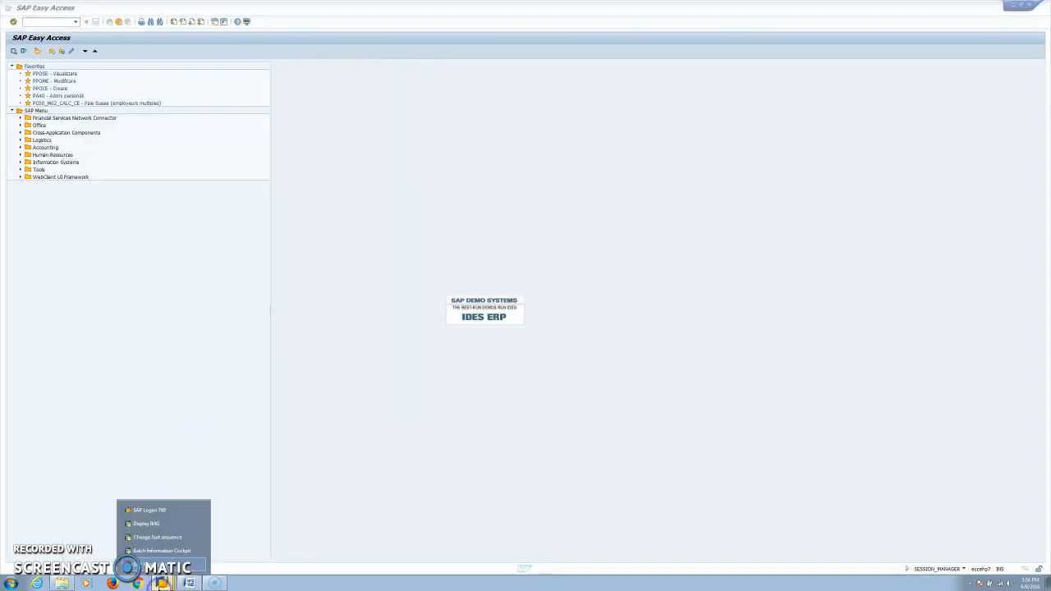
left_click(156, 524)
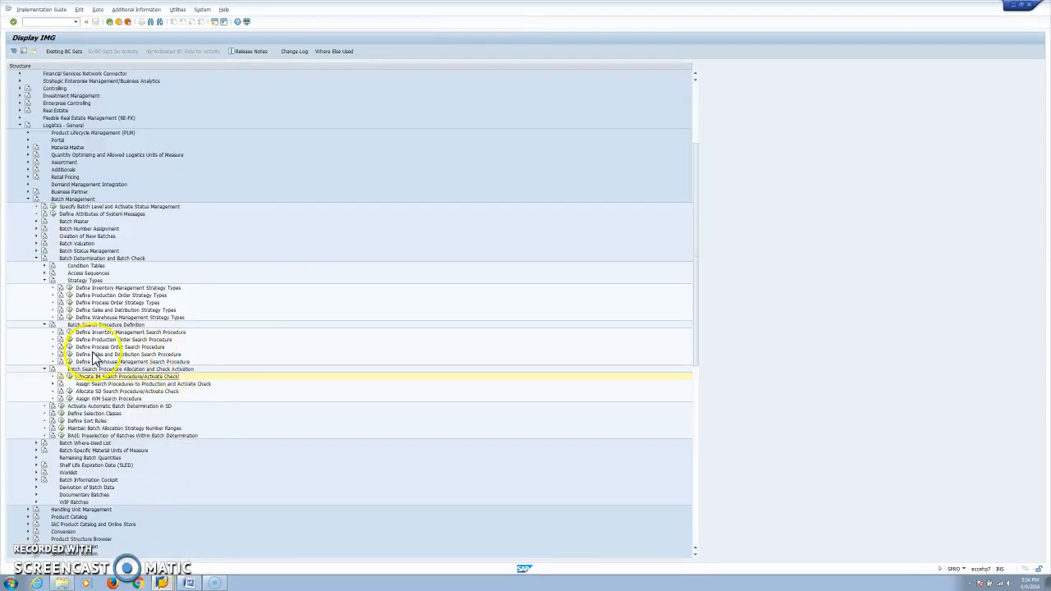
left_click(70, 311)
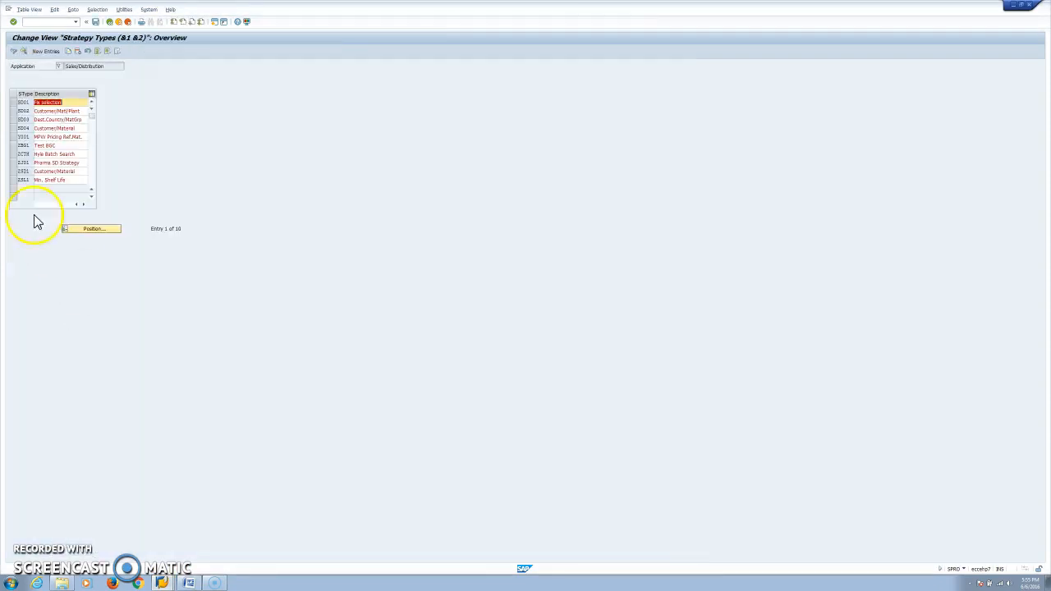
left_click(23, 145)
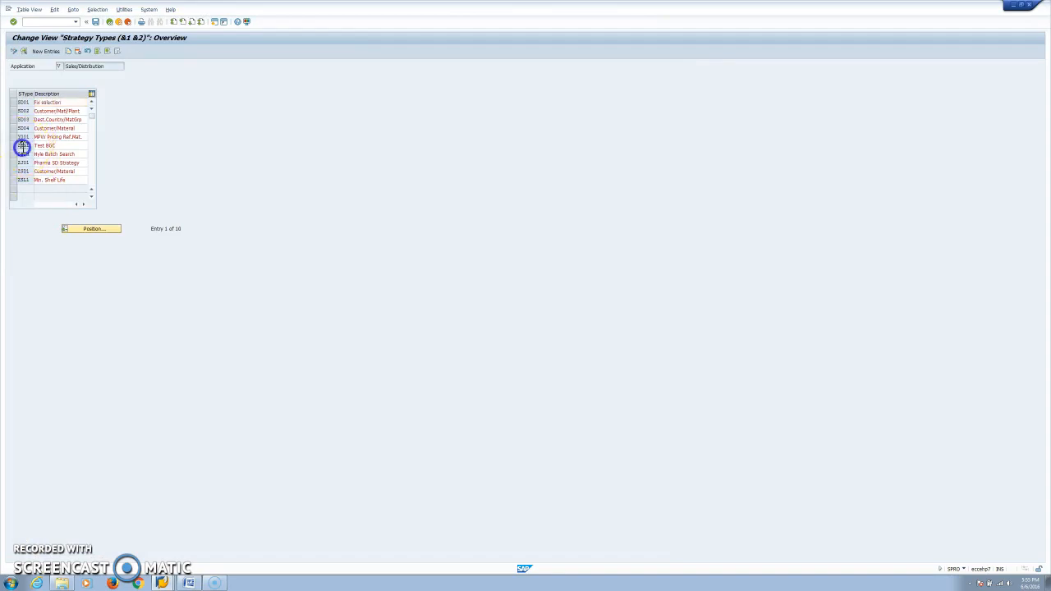
left_click(23, 145)
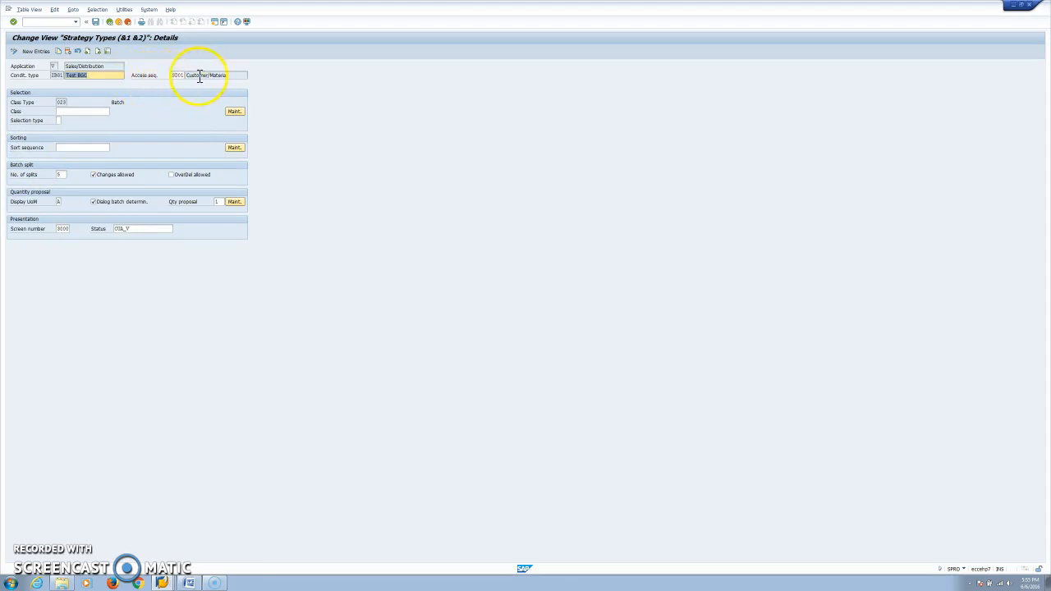
mouse_move(237, 74)
left_mouse_down()
mouse_move(171, 74)
mouse_move(237, 75)
left_mouse_up()
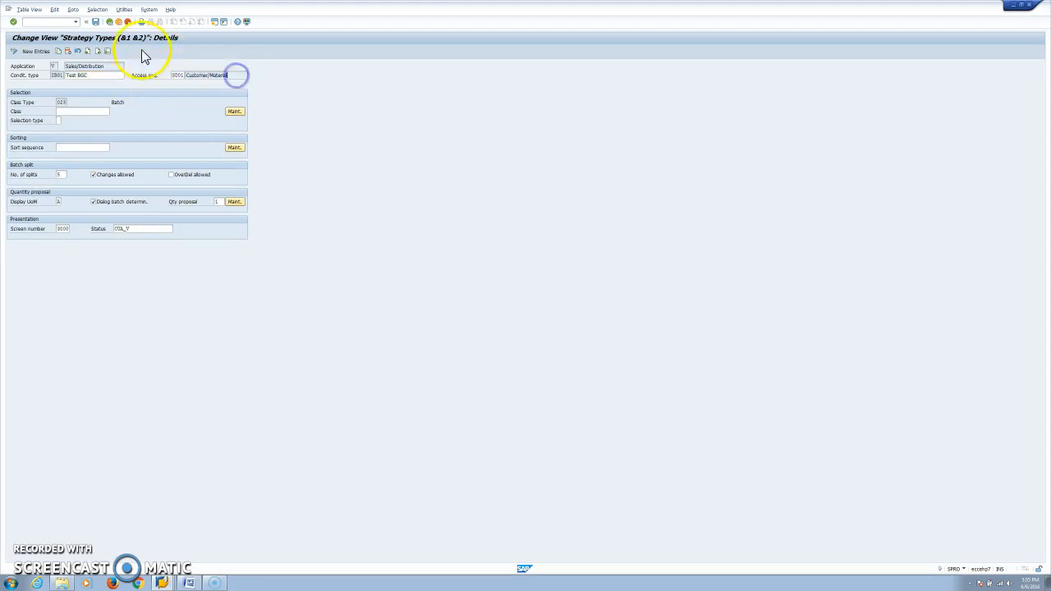
left_click(110, 22)
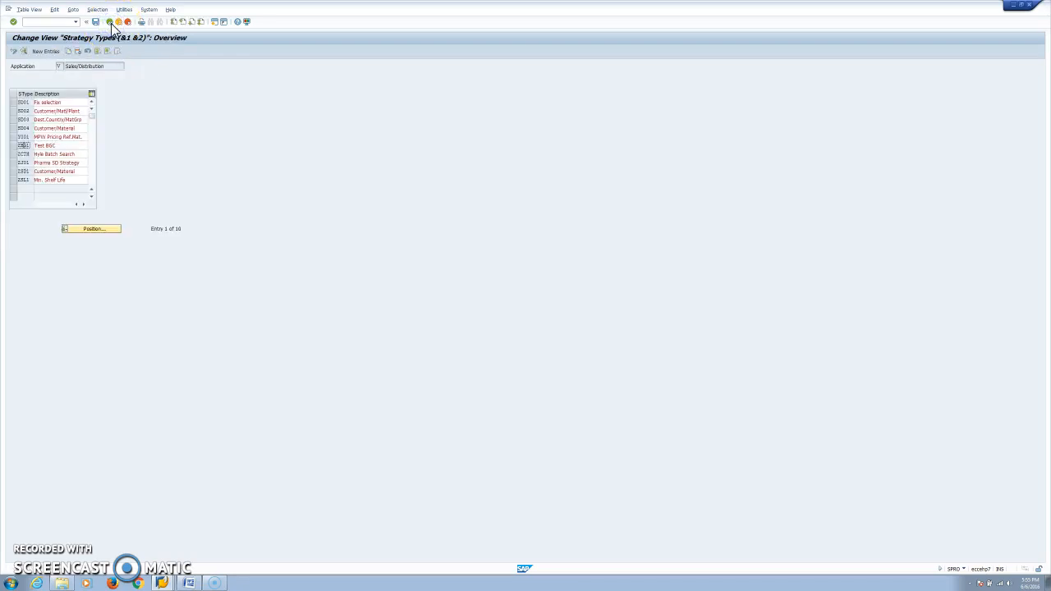
left_click(110, 22)
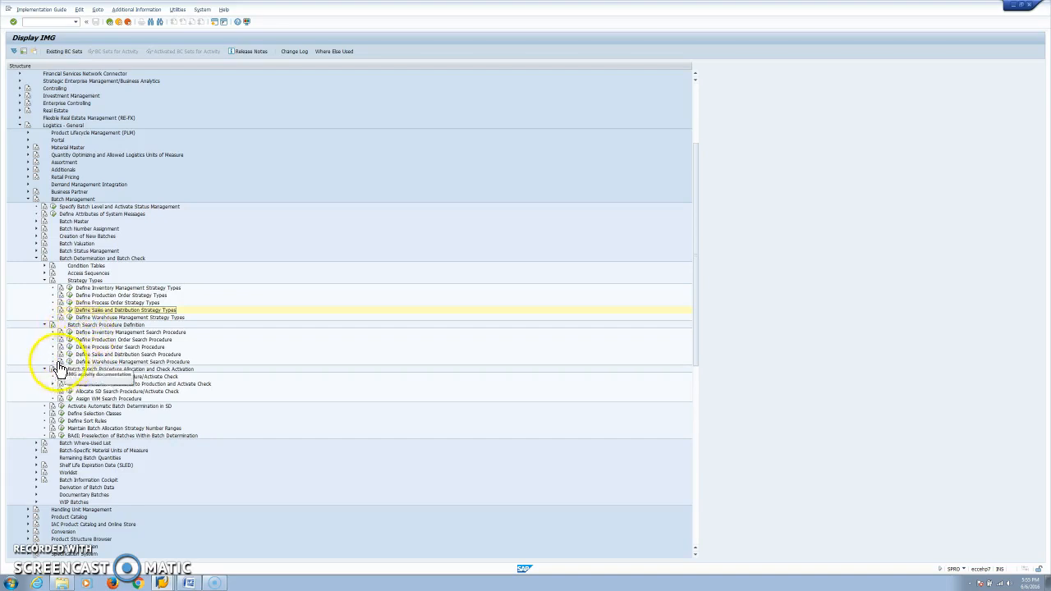
Review the Test BGC strategy type in the control data of the Standard SD Search Procedure, and return to the IMG
left_click(69, 354)
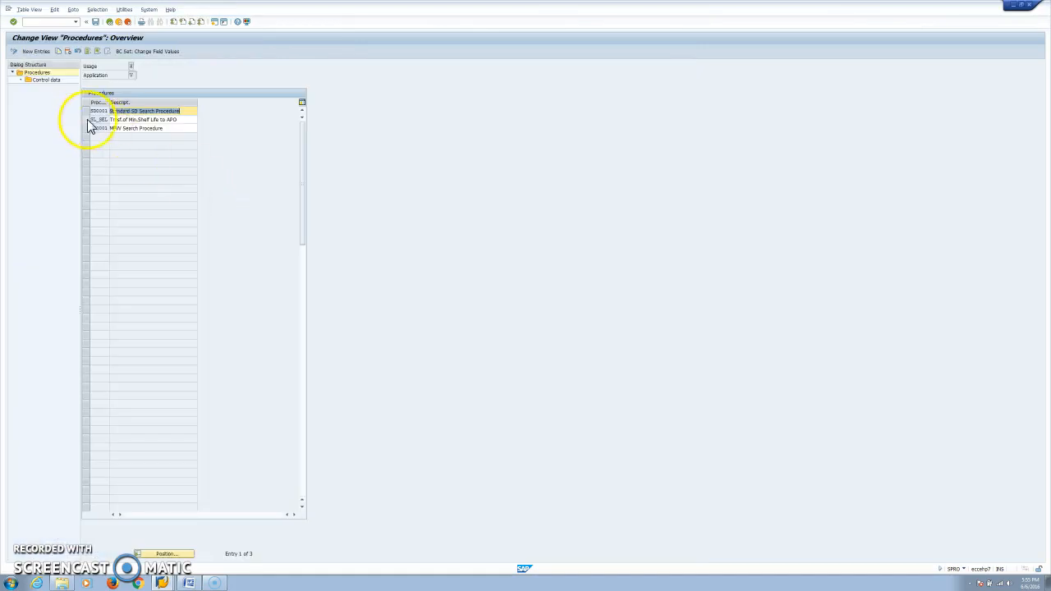
left_click(87, 111)
left_click(49, 81)
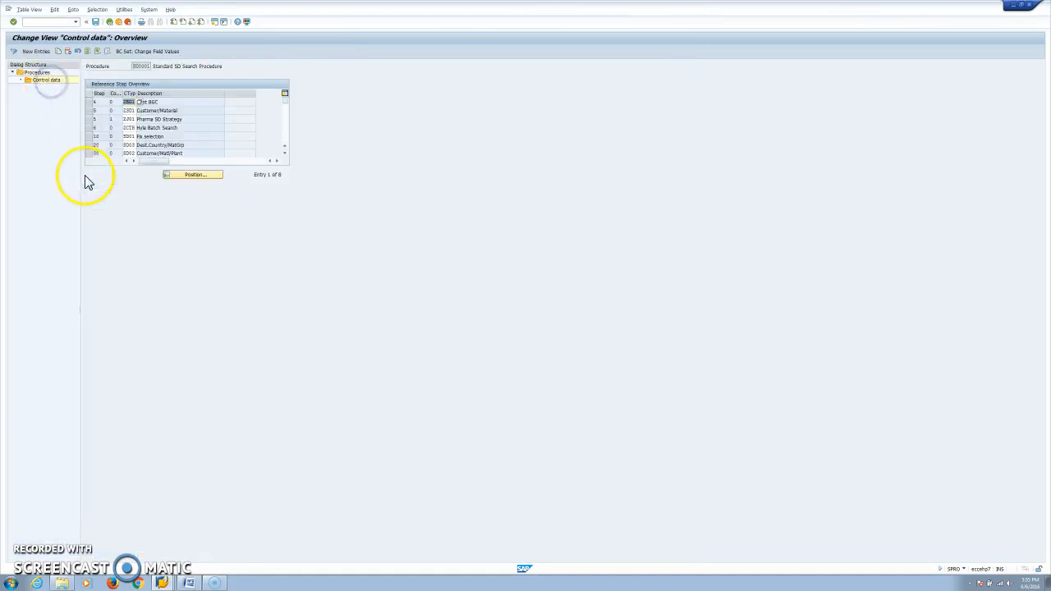
mouse_move(194, 101)
left_mouse_down()
mouse_move(113, 105)
mouse_move(177, 107)
left_mouse_up()
left_click(129, 103)
left_click(110, 23)
left_click(110, 23)
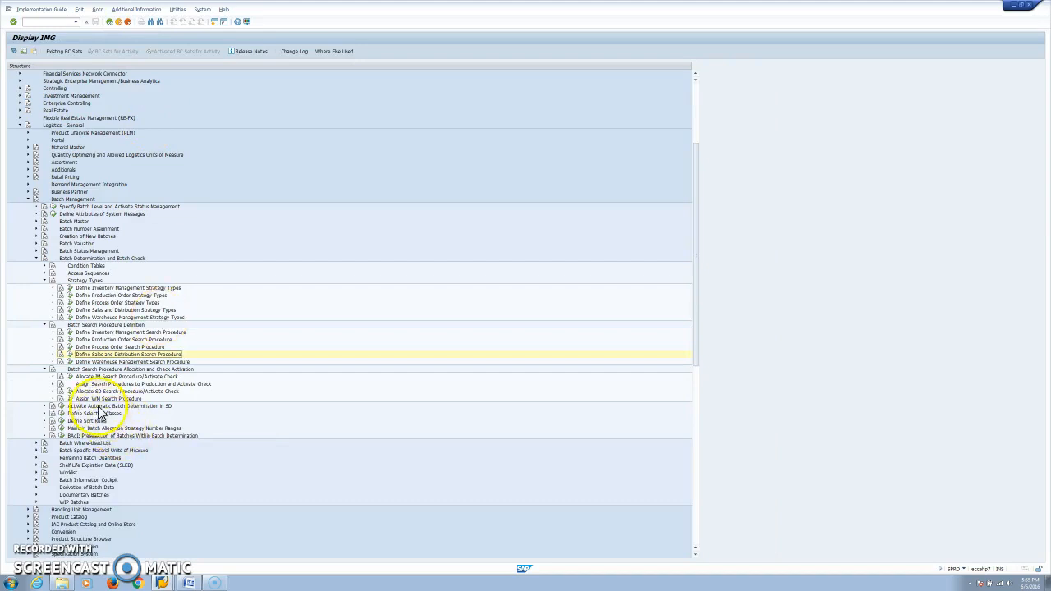
Check the SD search procedure allocation and batch check by positioning to sales organization 1000, distribution channel 10, division 01, and return to the IMG
left_click(70, 391)
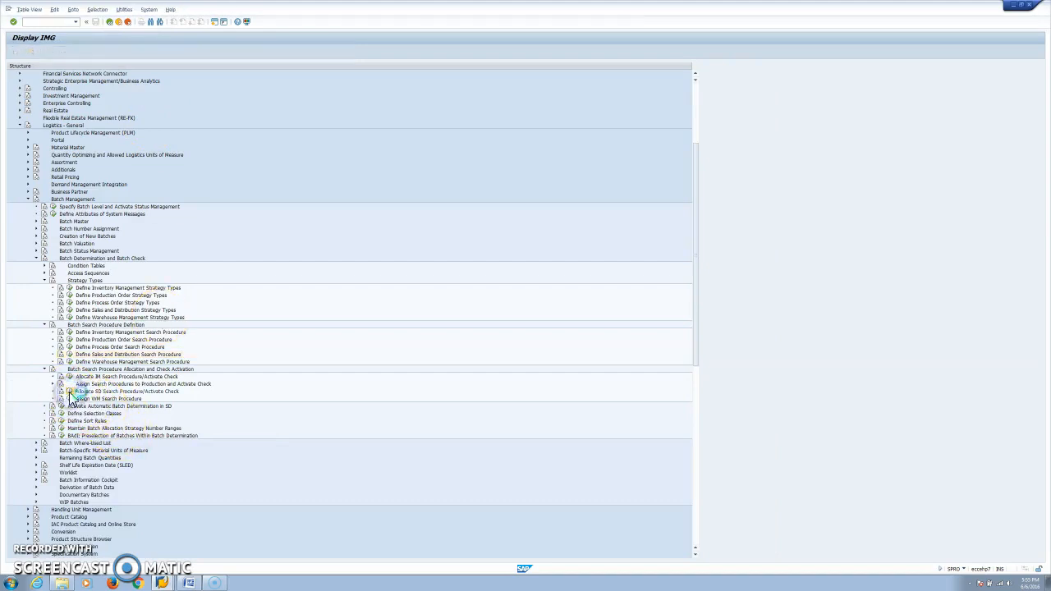
left_click(93, 247)
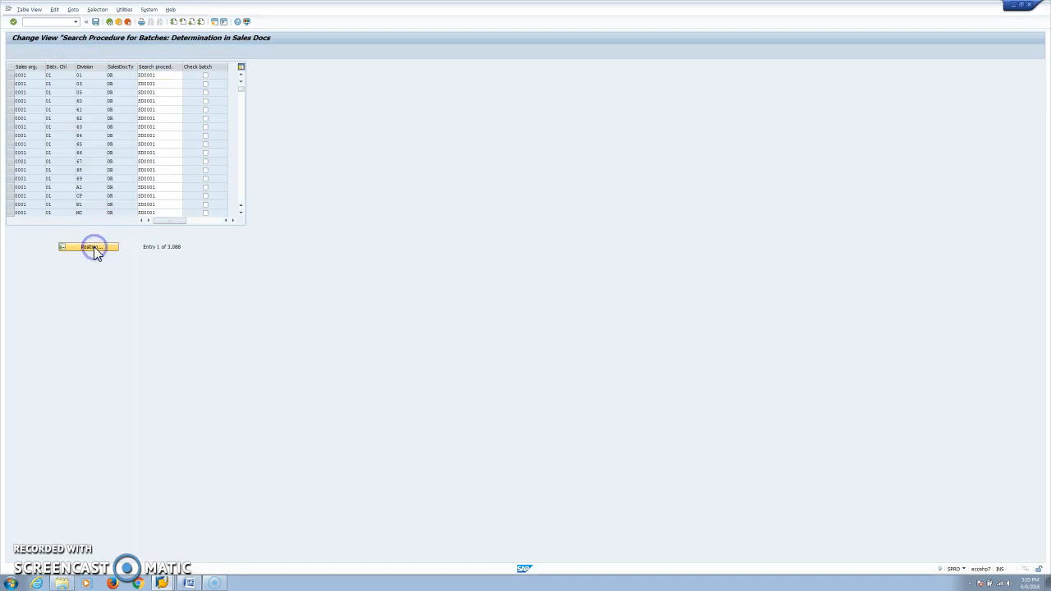
type("1000")
key("Tab")
type("01")
key("BackSpace")
key("BackSpace")
type("10")
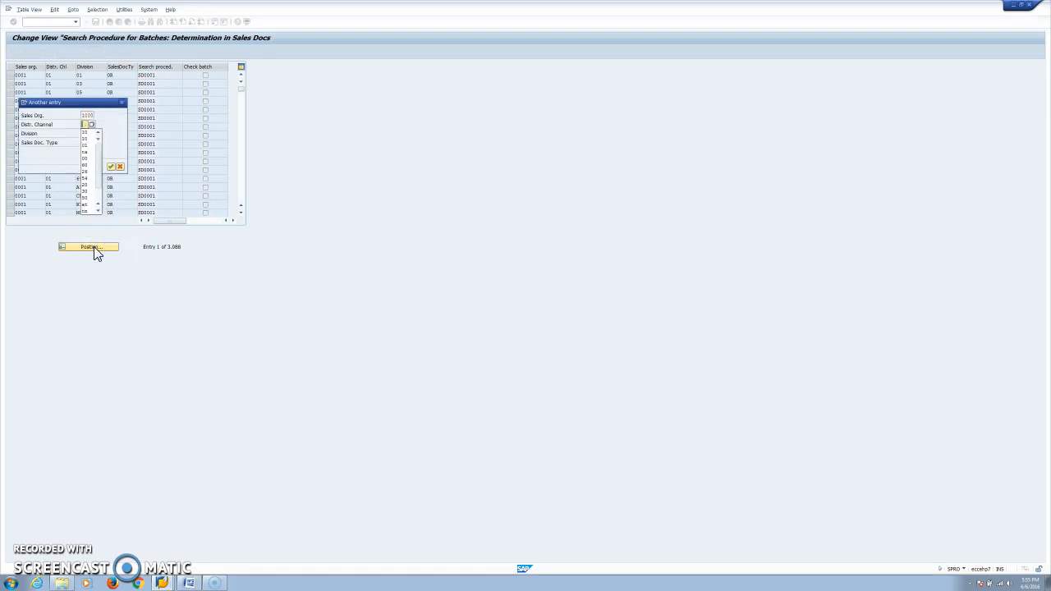
key("Tab")
type("00")
key("Return")
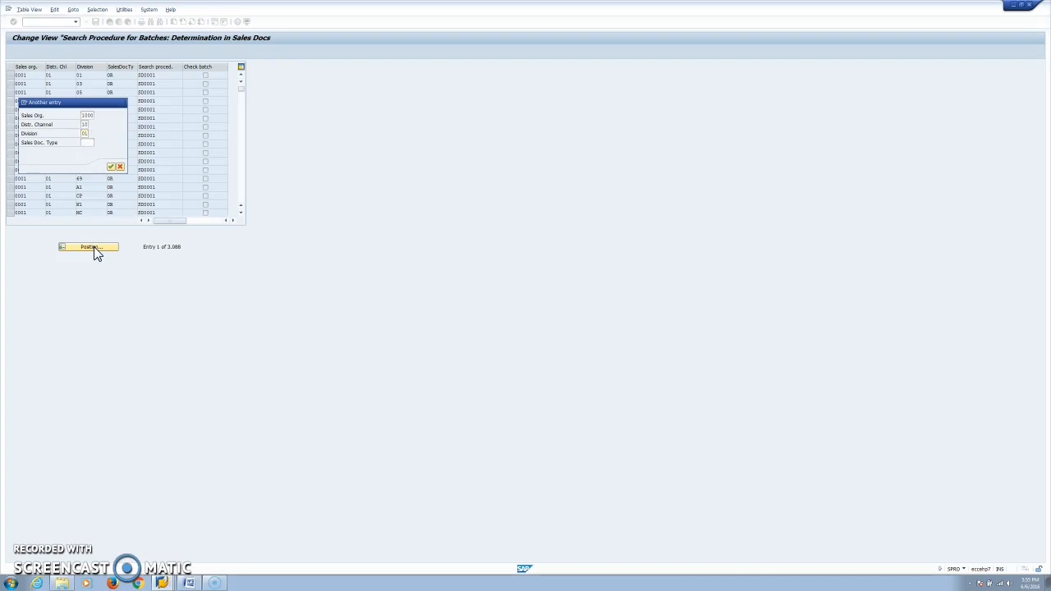
left_click(114, 77)
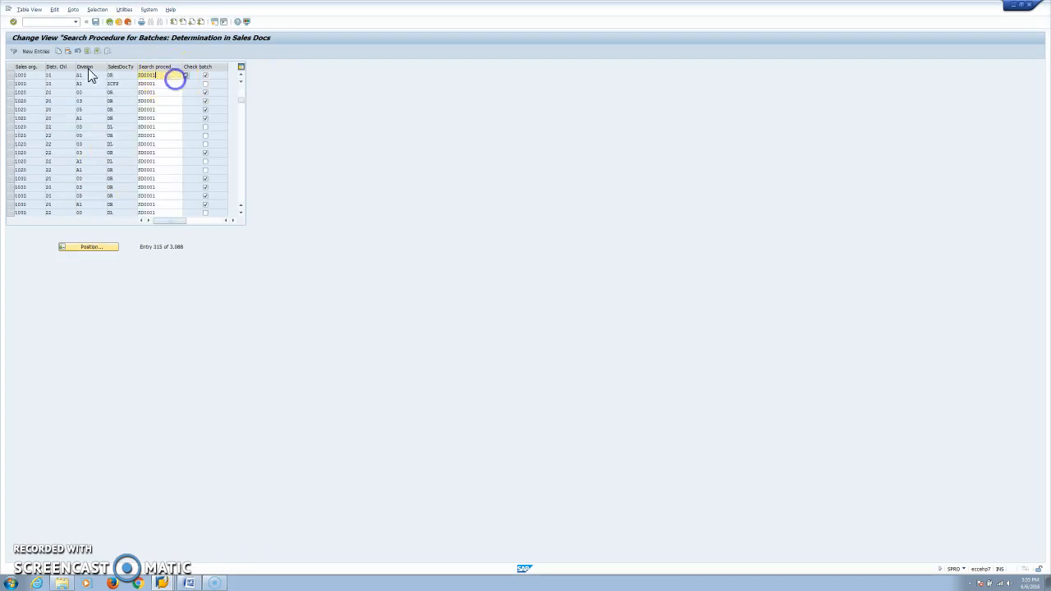
left_click(110, 22)
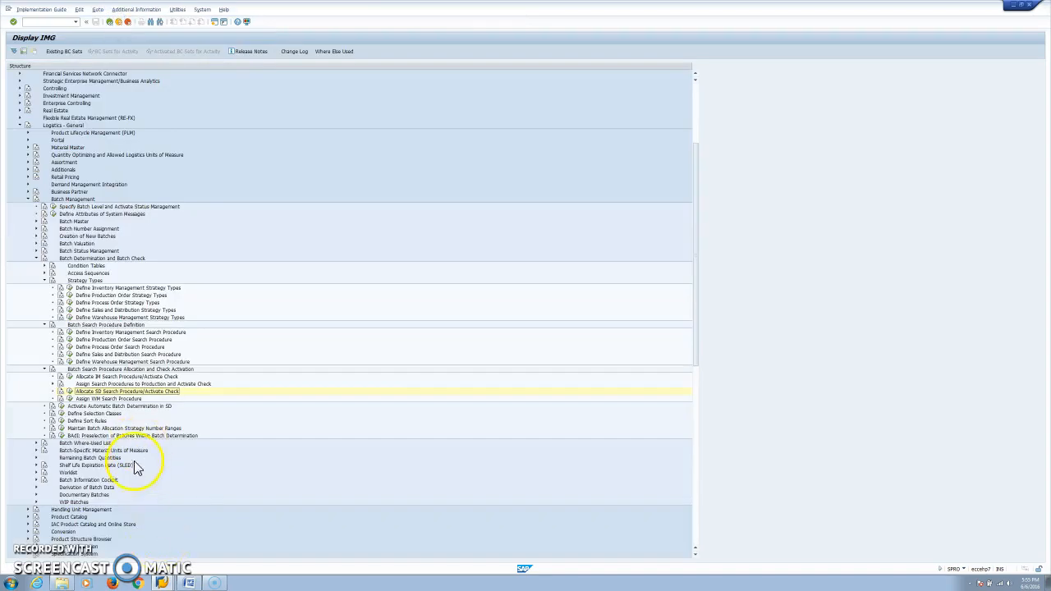
Switch to the Change Sort Sequence session and leave the transaction for the SAP Easy Access menu
left_click(163, 584)
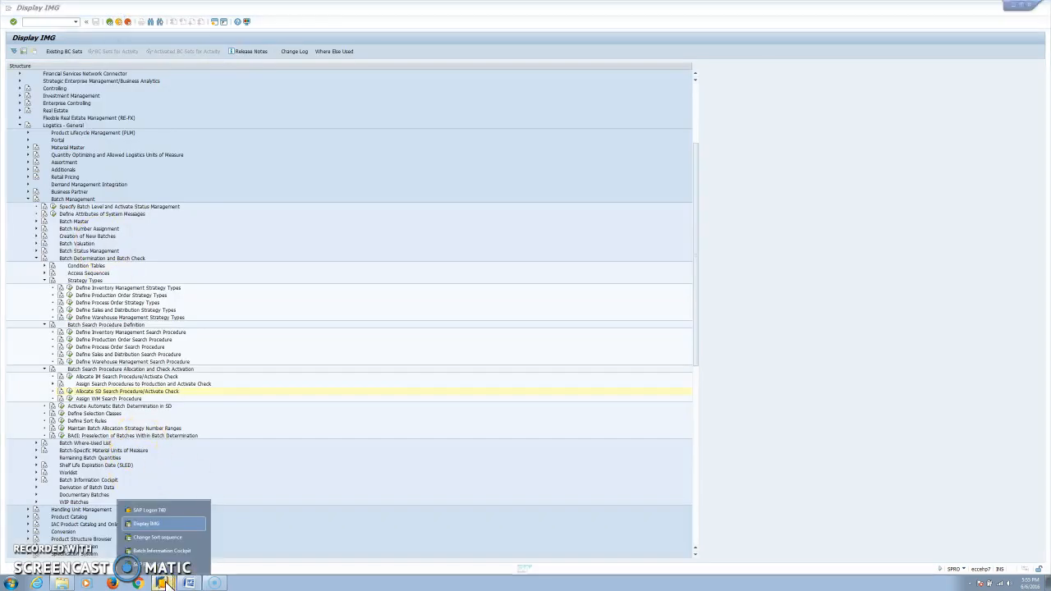
left_click(155, 540)
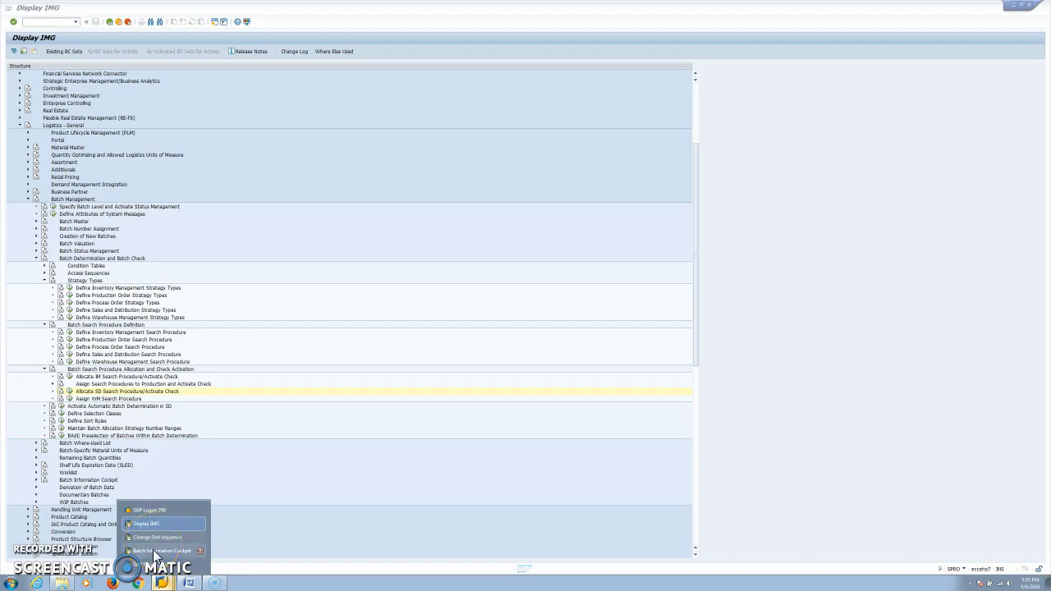
left_click(151, 564)
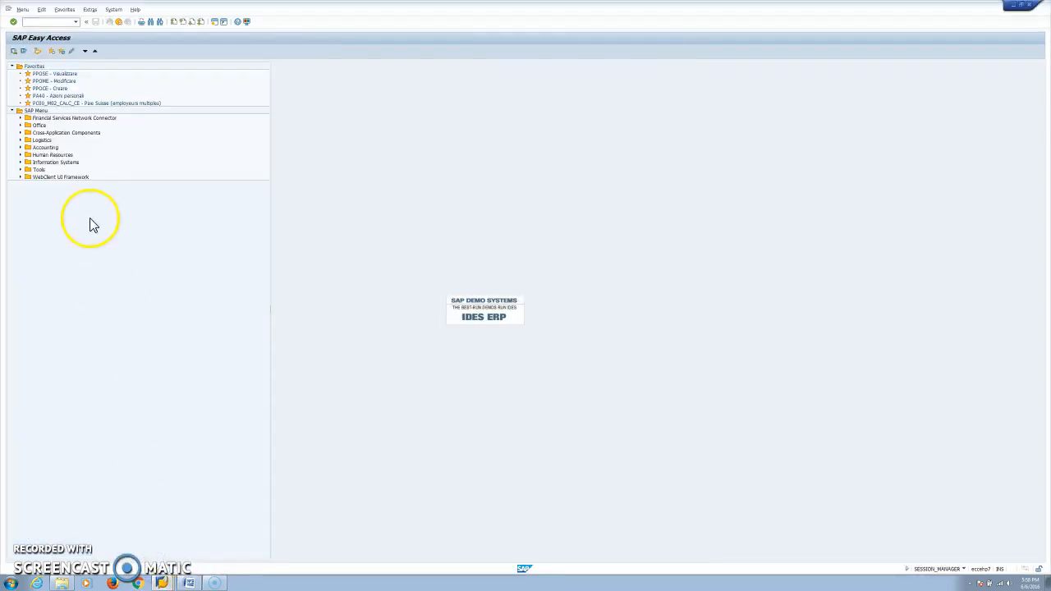
left_click(163, 583)
left_click(167, 534)
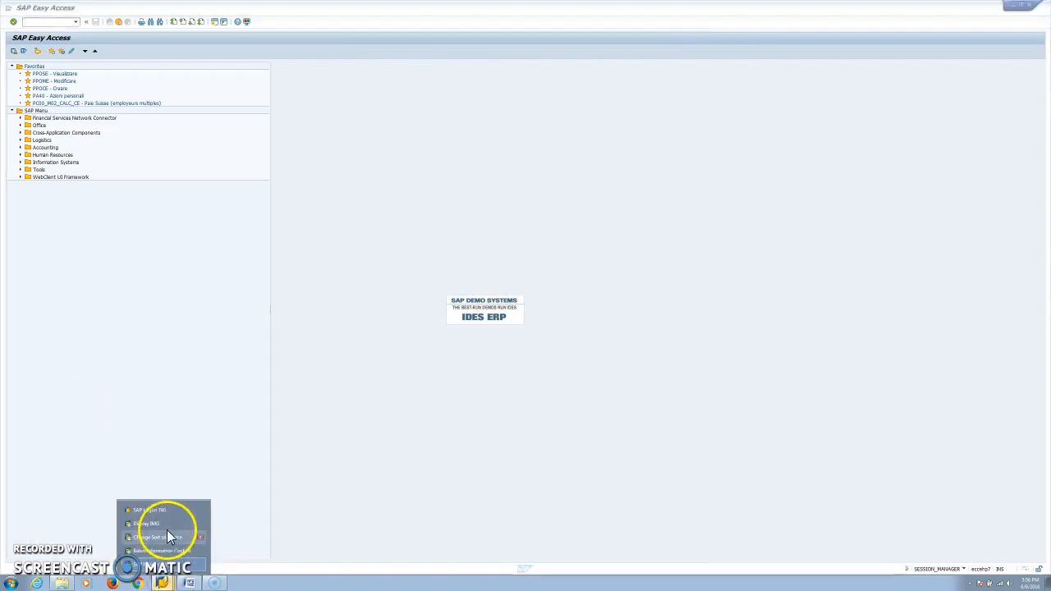
left_click(117, 24)
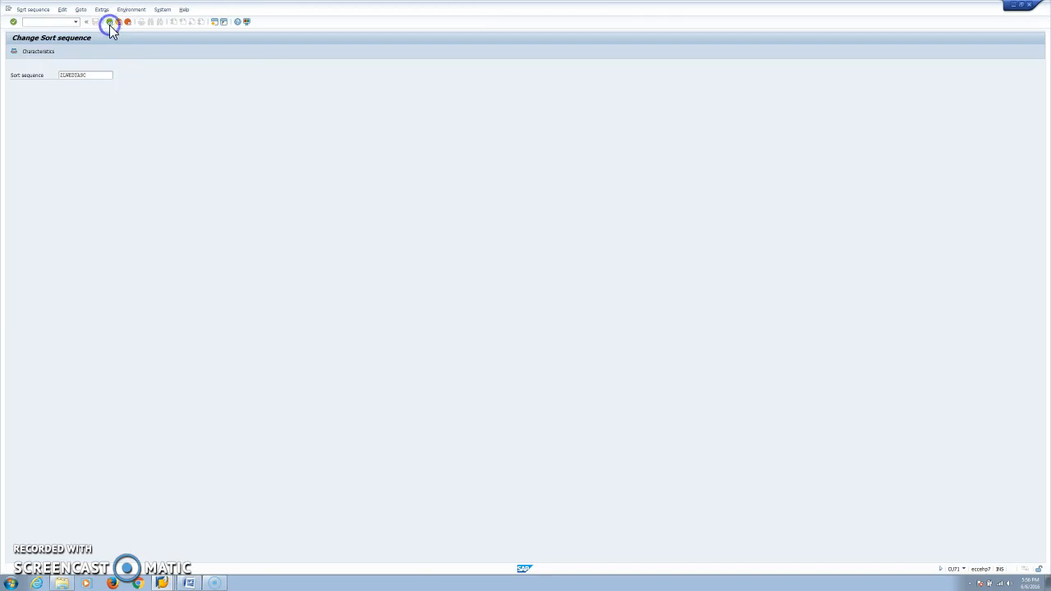
left_click(110, 25)
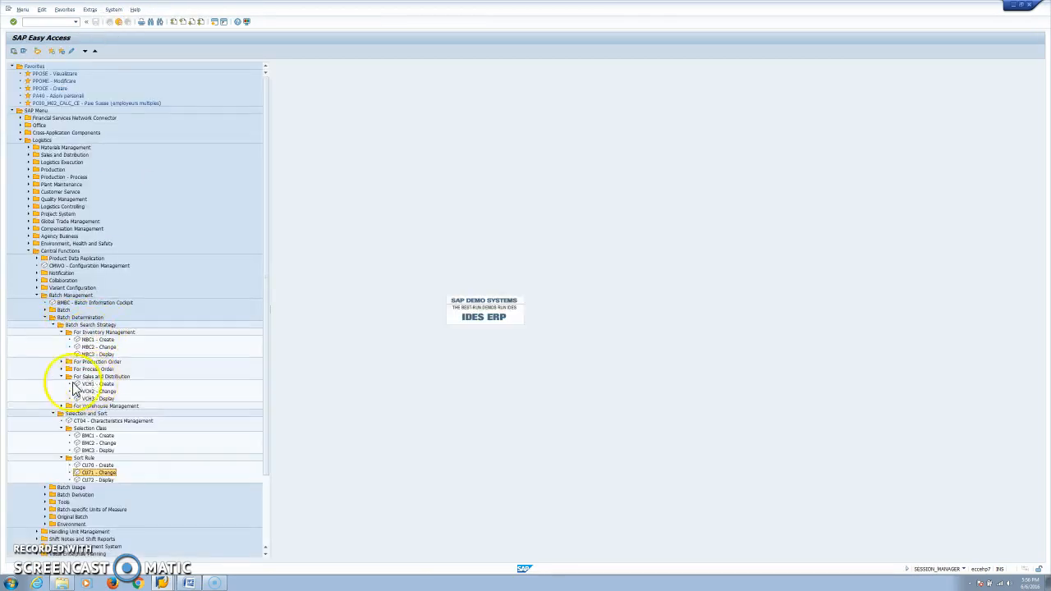
Open the Sales and Distribution search strategy ZBG1 for change and list its Customer/Material condition records for material 72
double_click(100, 391)
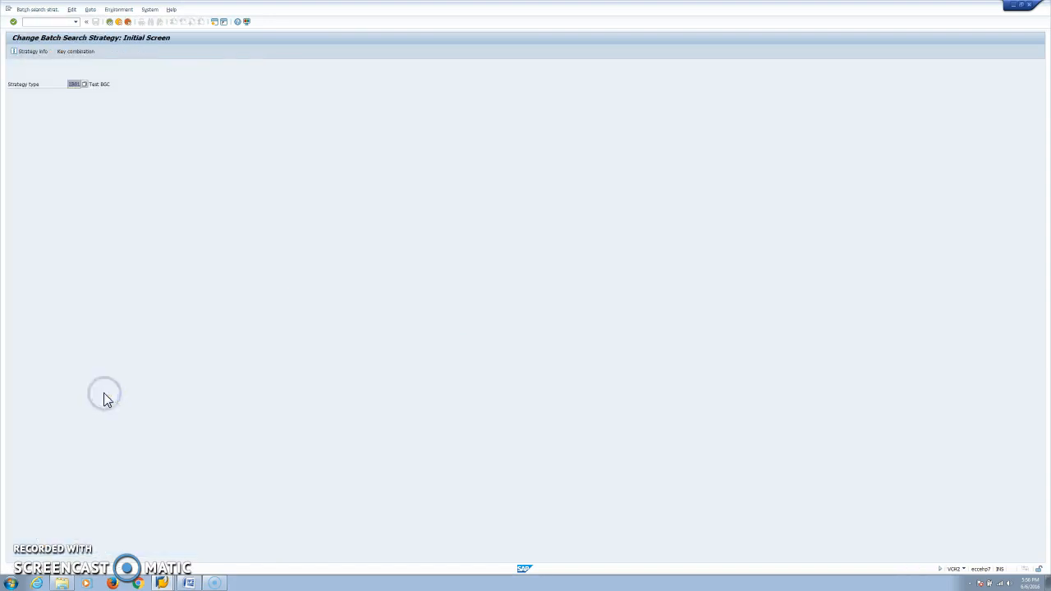
key("Return")
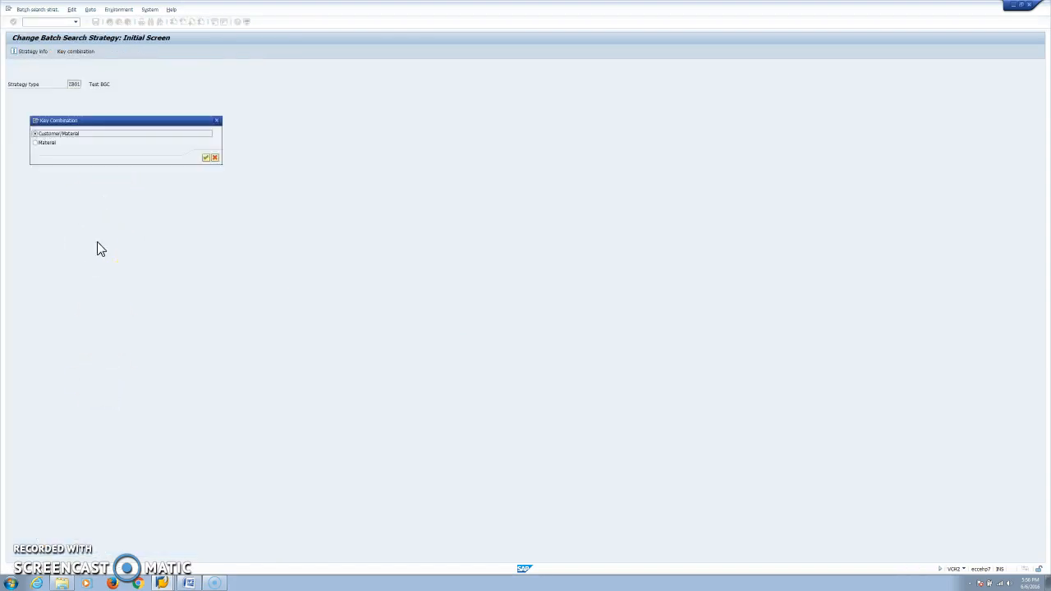
left_click(205, 158)
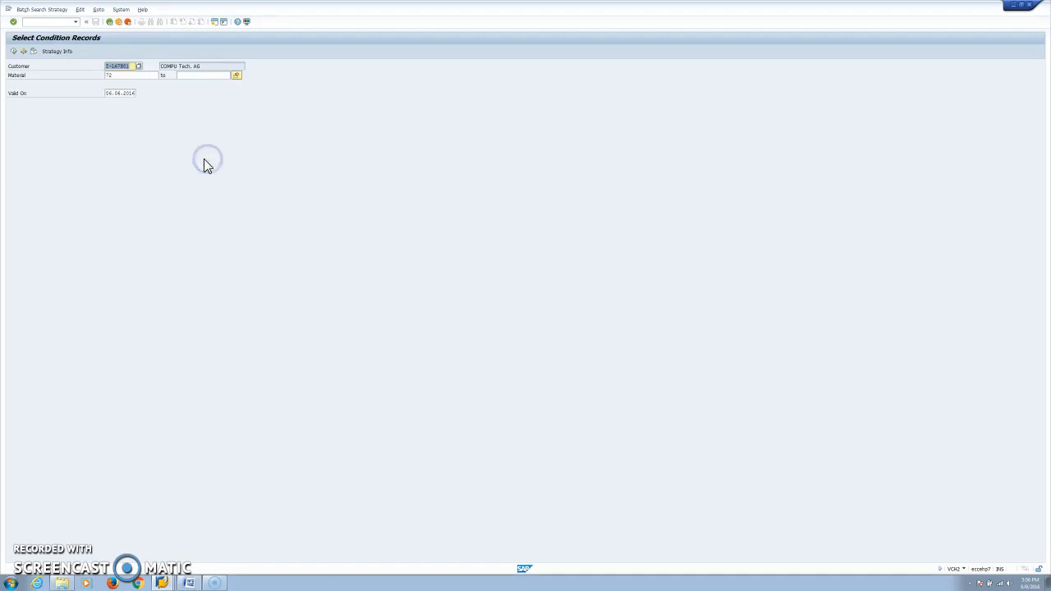
left_click(13, 51)
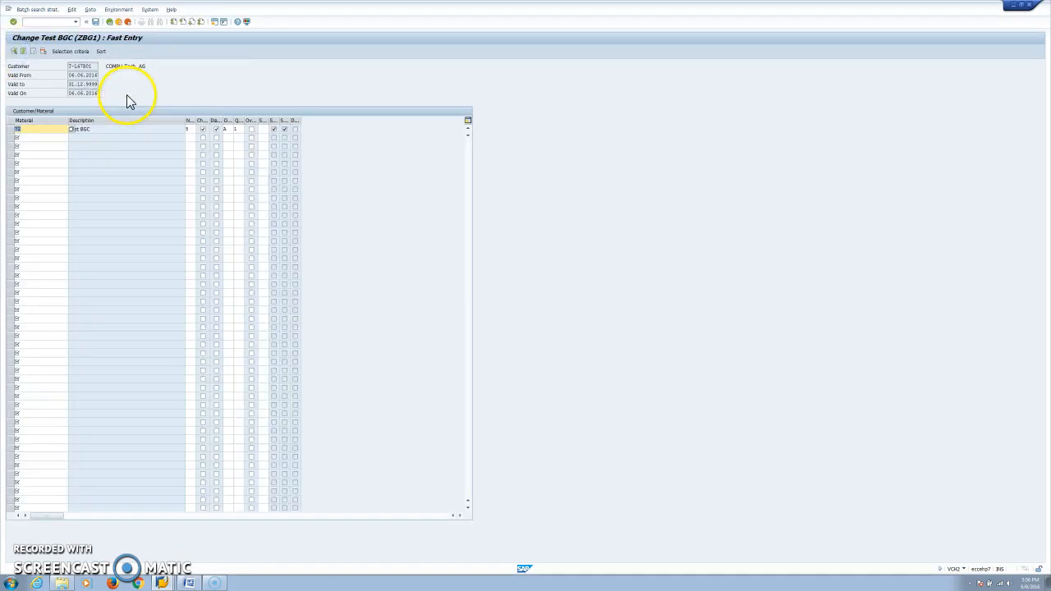
Review the selection criteria of the material 72 record, including class SHELF_LIFE1 and its remaining shelf life value, and return to the record list
left_click(64, 51)
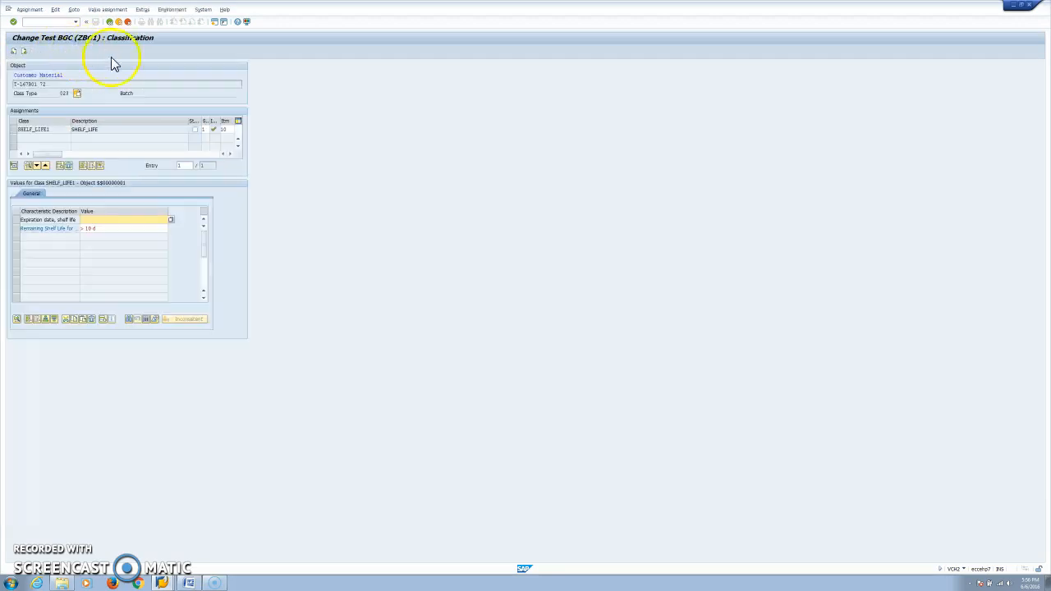
left_click(21, 128)
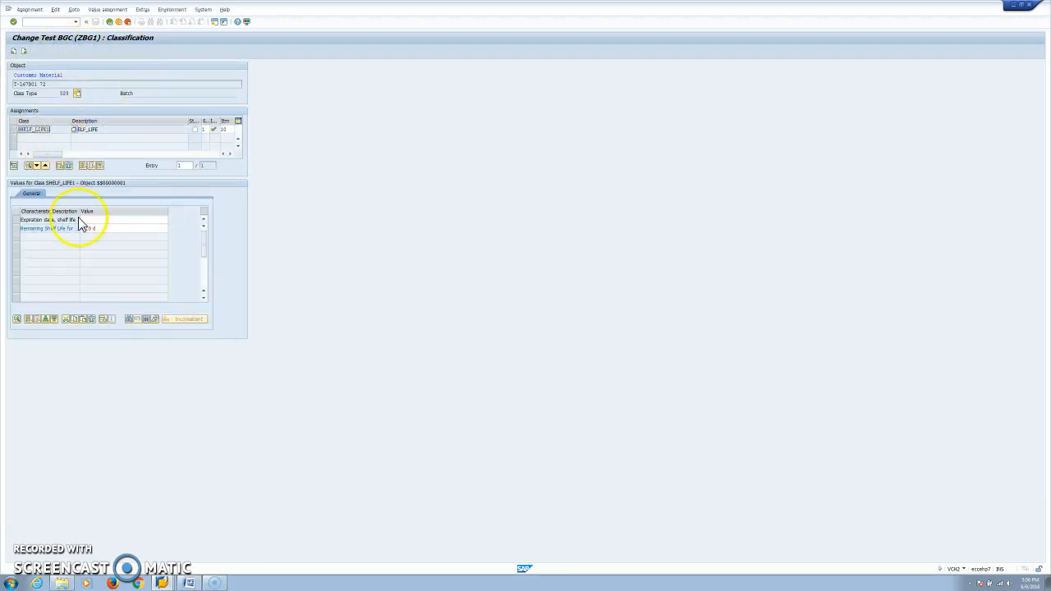
left_click(115, 229)
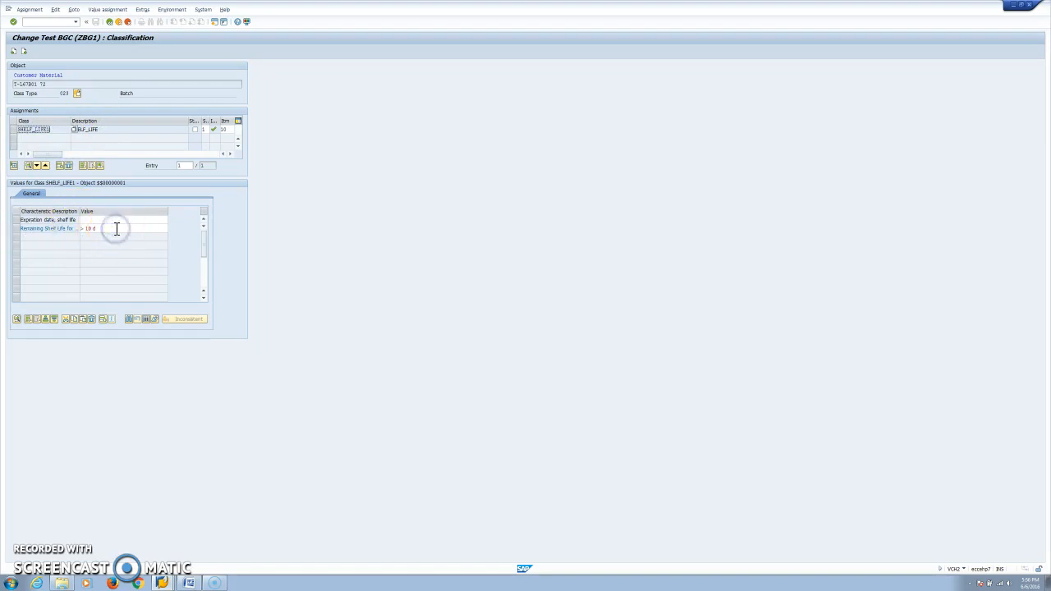
left_click(109, 21)
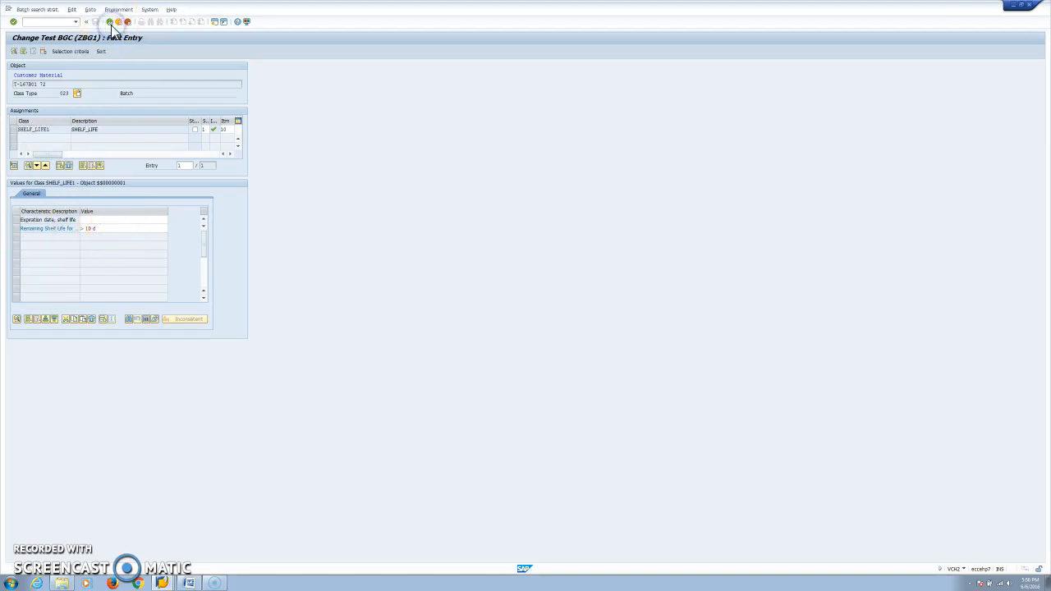
Review the record's sort rule and its shelf life expiration date characteristic, and return to the strategy's initial screen
left_click(101, 51)
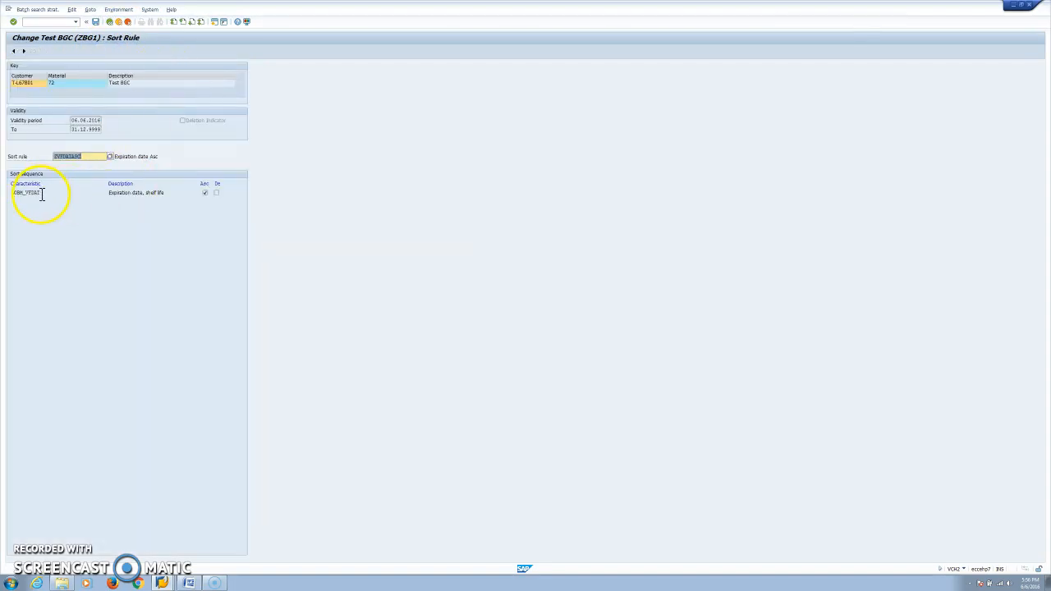
left_click_drag(10, 191, 50, 193)
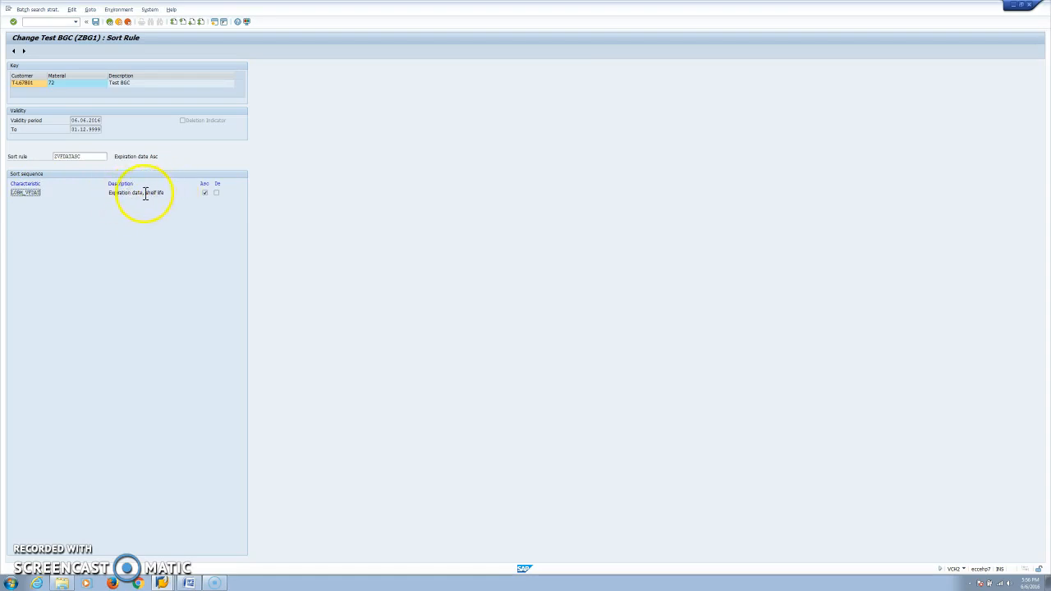
left_click(109, 21)
left_click(110, 23)
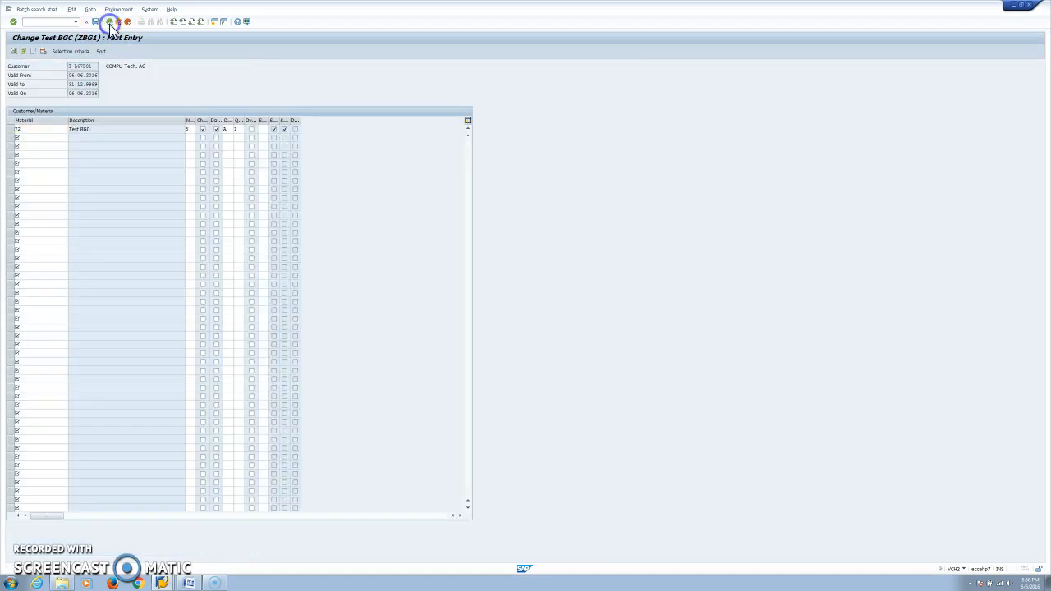
left_click(147, 170)
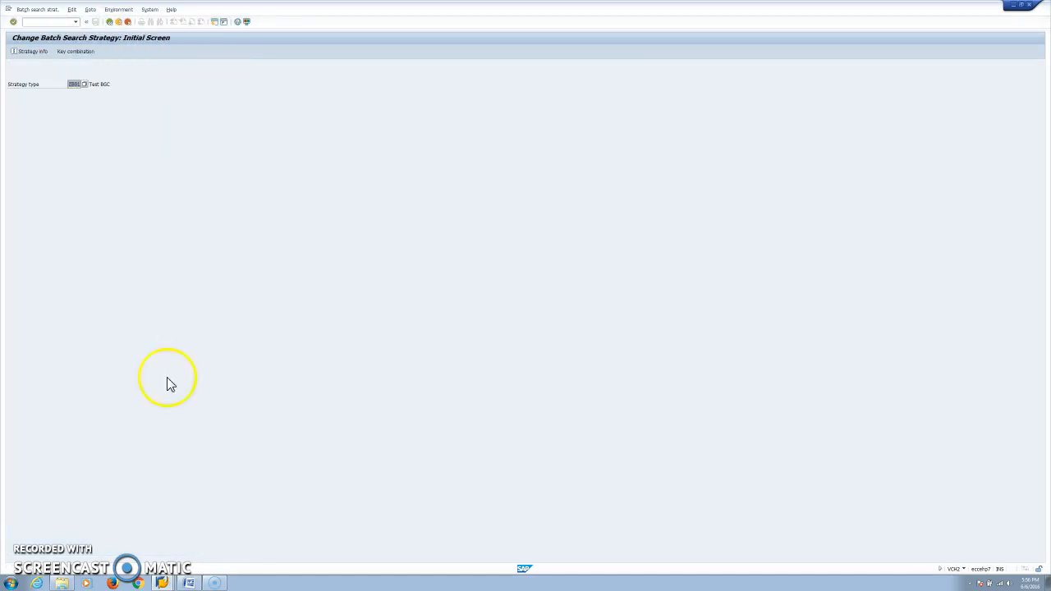
In the SAP Easy Access session, start VL01N and create an outbound delivery for the preset sales order from shipping point 1000
left_click(163, 581)
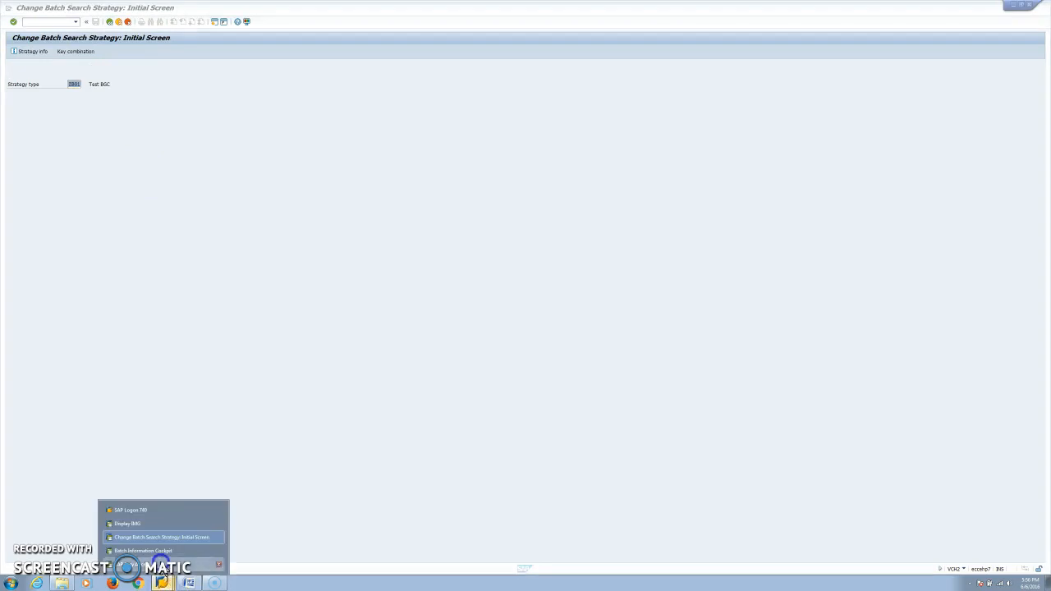
left_click(164, 565)
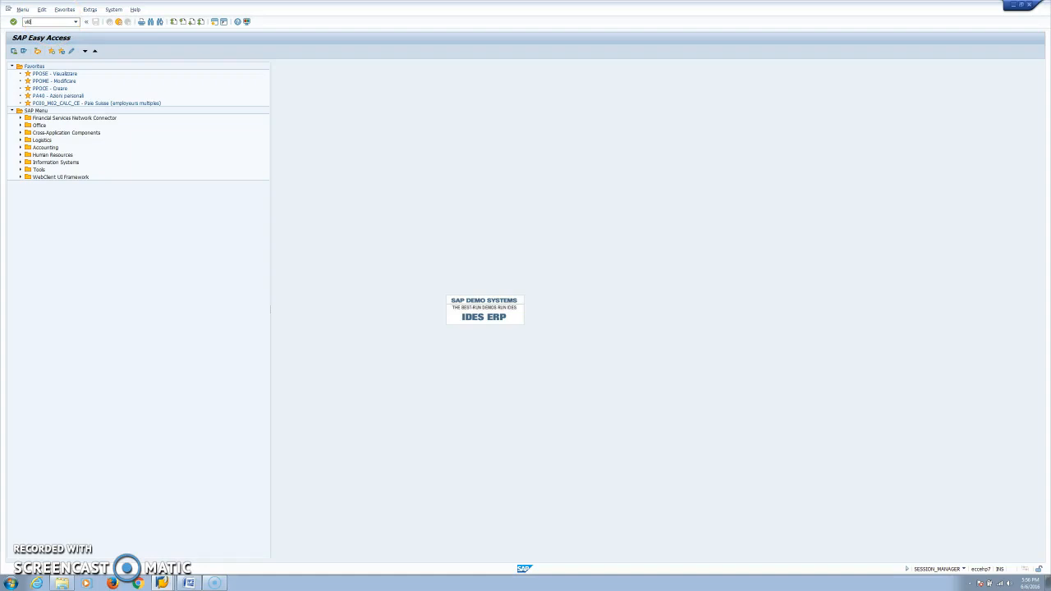
key("Return")
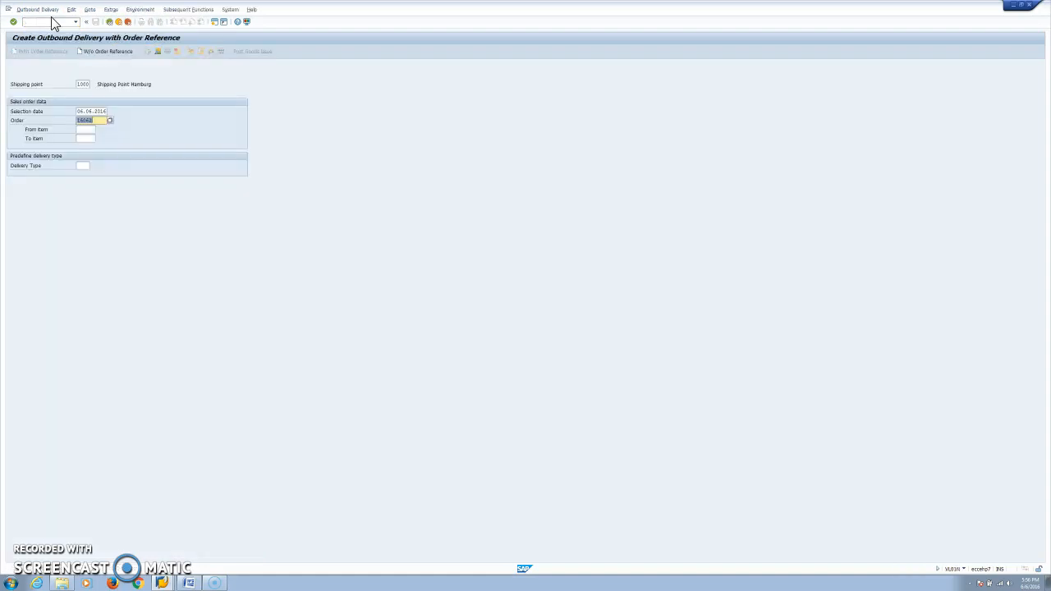
key("Return")
left_click(16, 381)
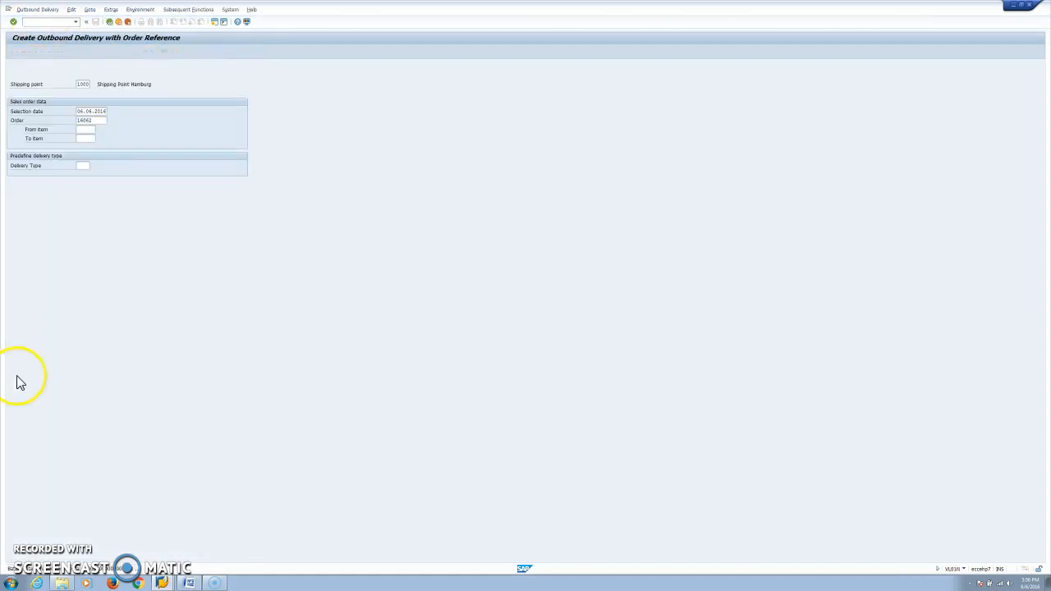
left_click(264, 400)
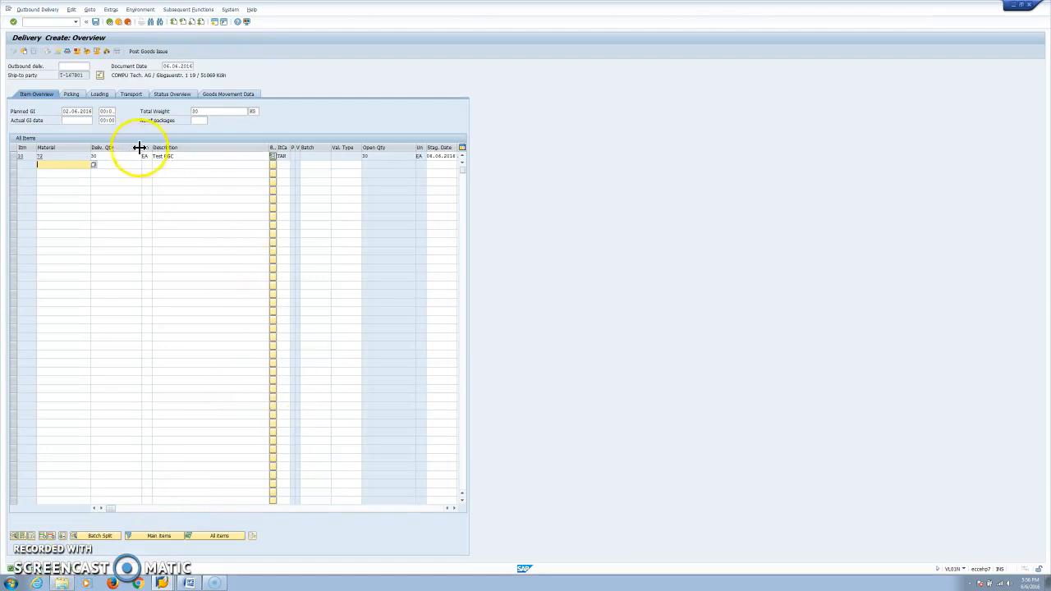
Open the delivery item's batch split and examine the shelf life expiration dates of the proposed batches
left_click(99, 536)
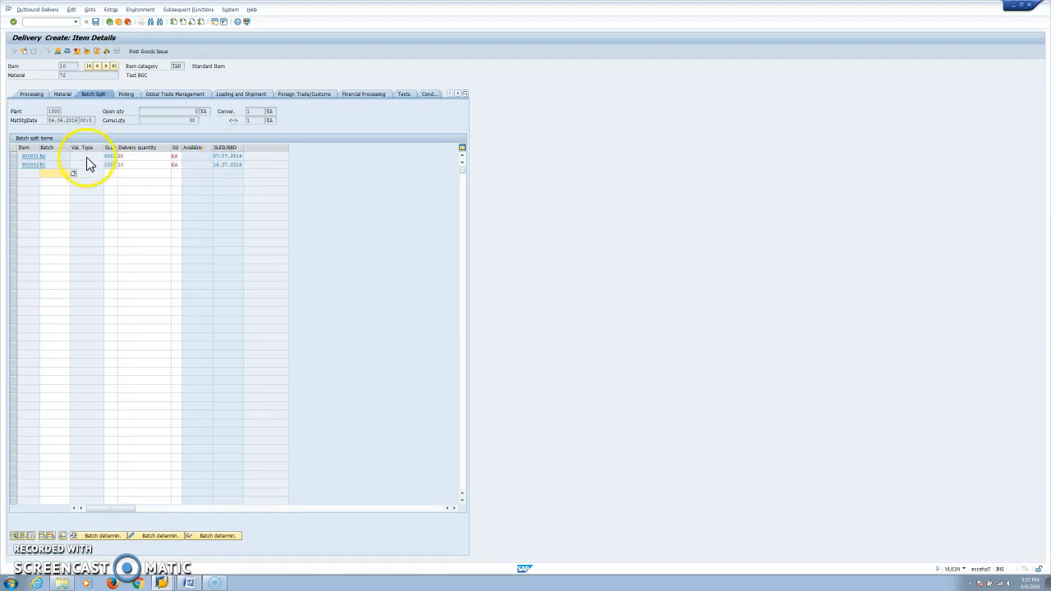
left_click(229, 156)
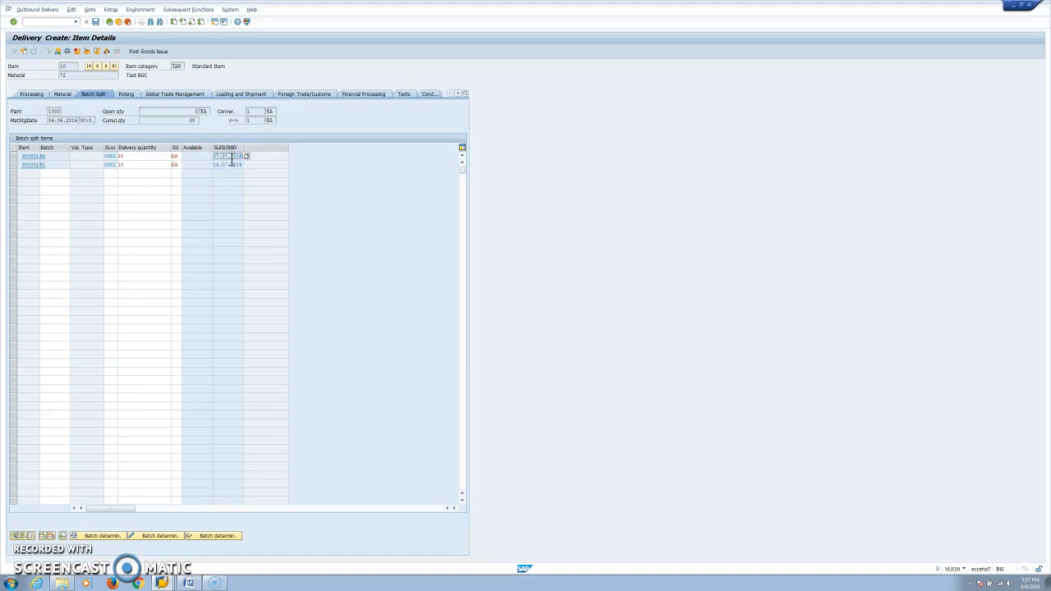
left_click(229, 165)
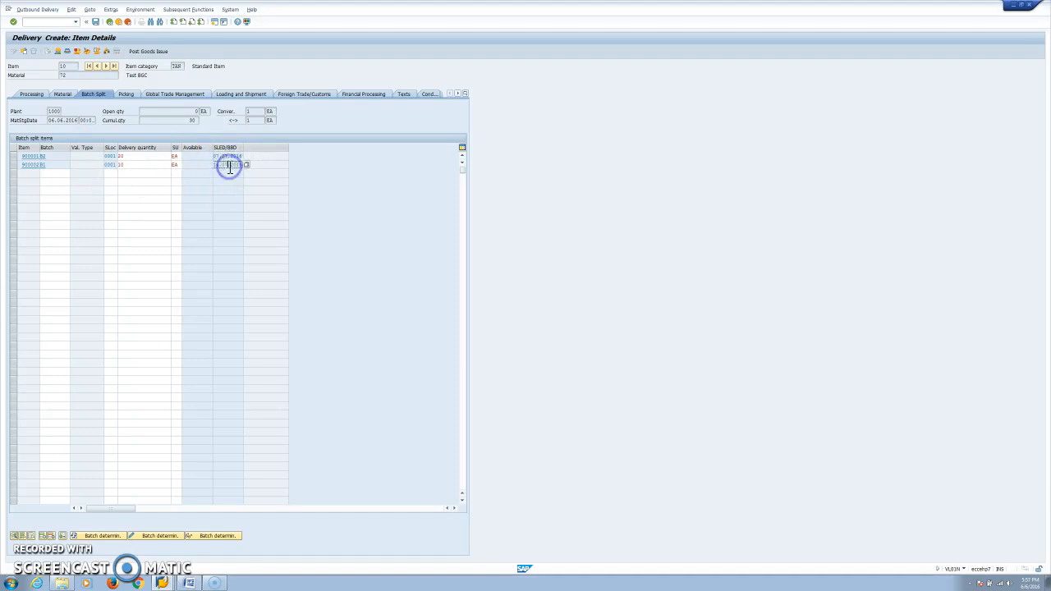
Compare the split's expiration dates with batch B2 and the other batches in the Batch Information Cockpit session, and return to the delivery
left_click(163, 583)
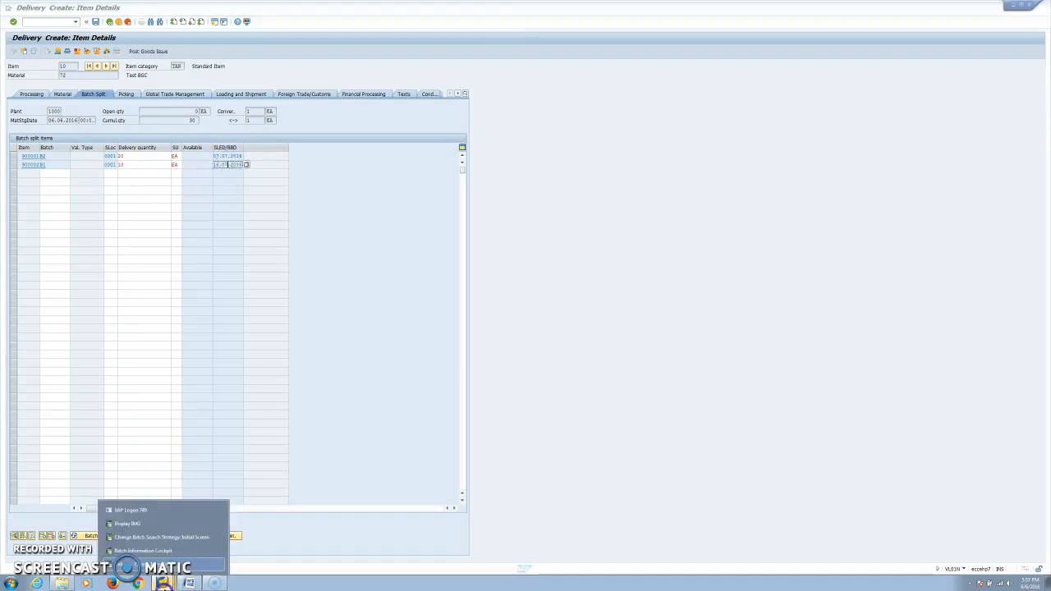
left_click(167, 556)
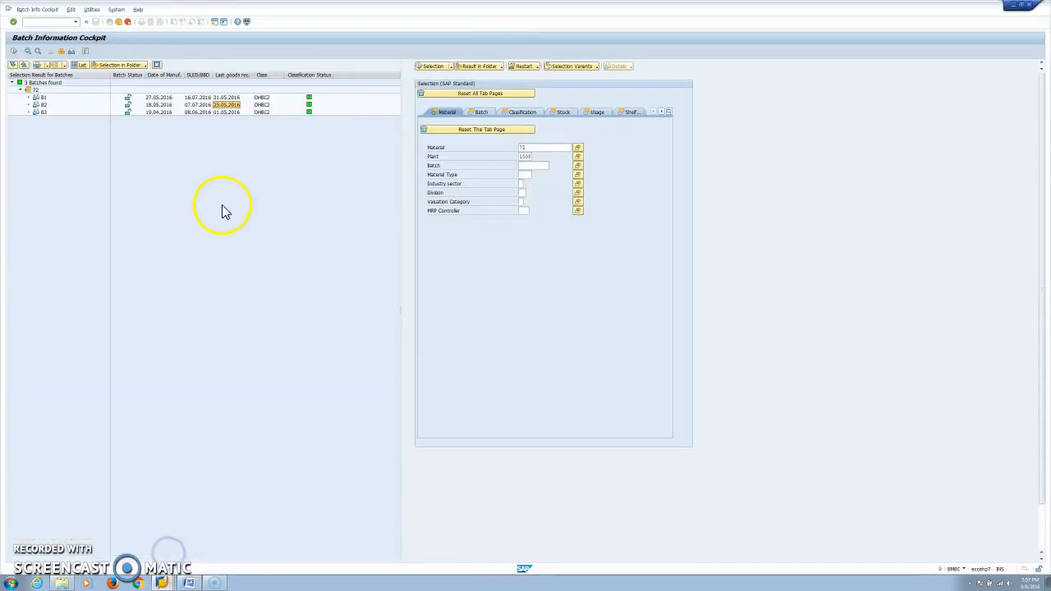
left_click(197, 104)
left_click(201, 181)
key("alt+Tab")
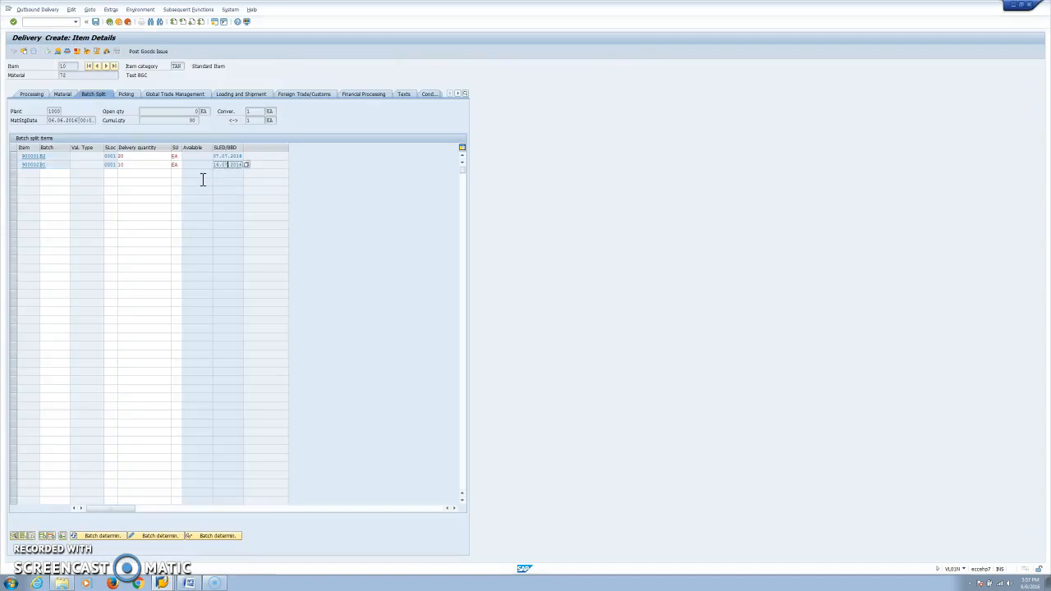
Display the item's batch determination and analyze the strategy's Customer/Material access under ZBG1, and return to the batch selection
left_click(237, 538)
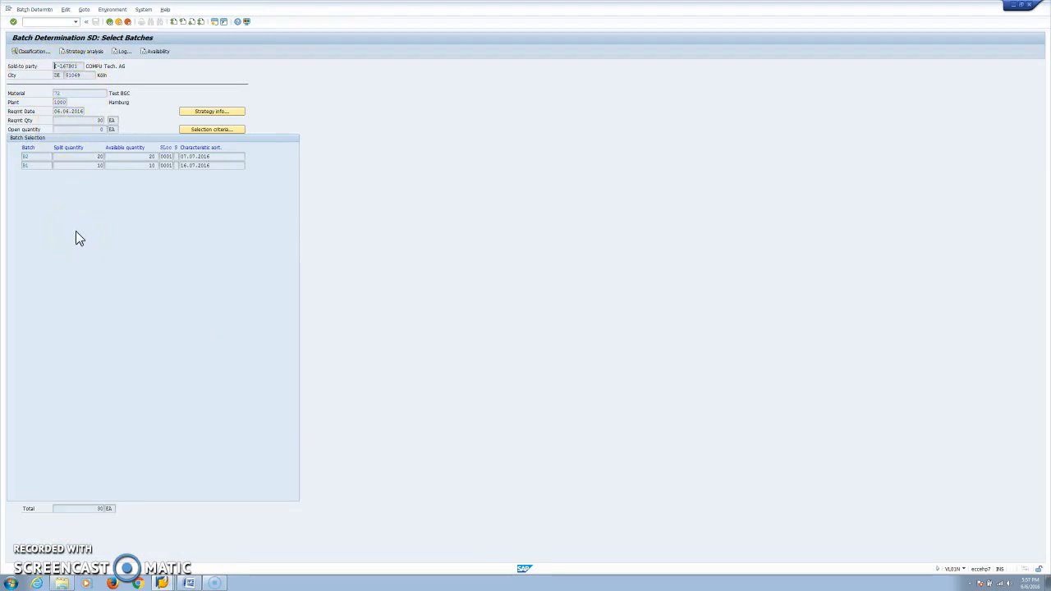
left_click(86, 51)
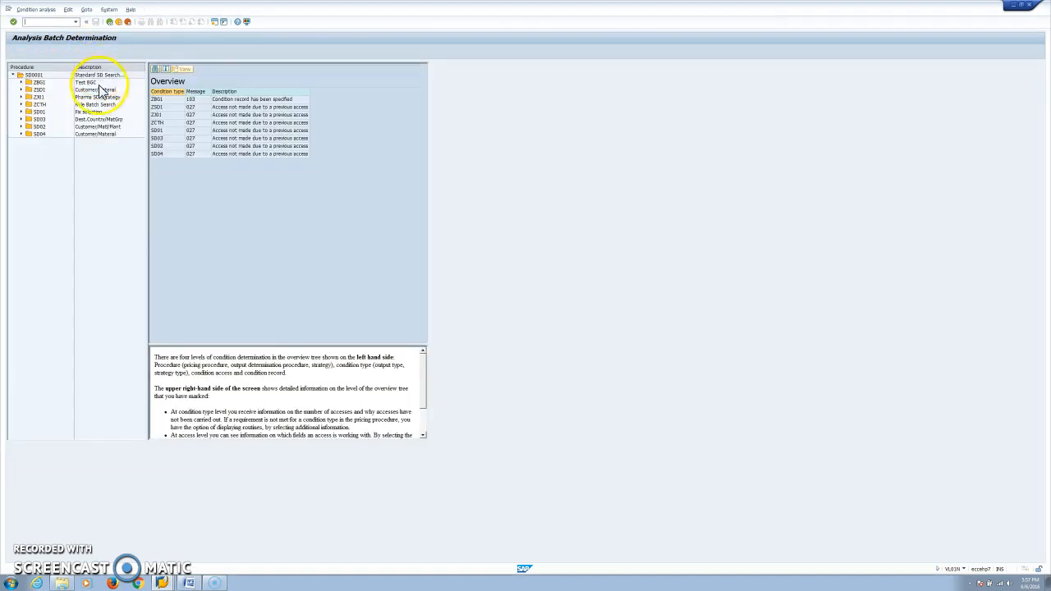
left_click(22, 82)
double_click(51, 89)
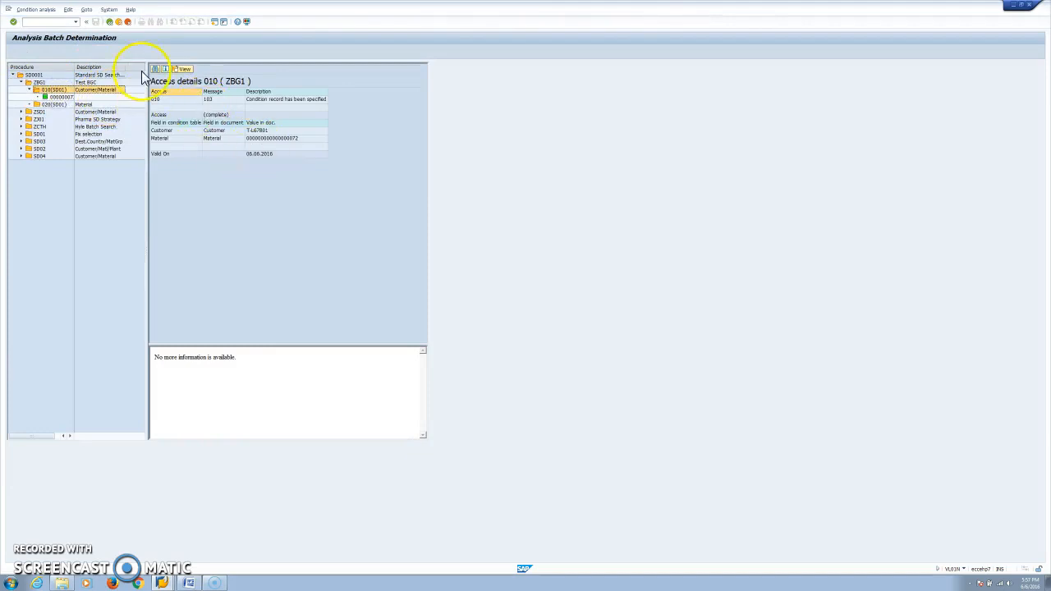
left_click(109, 22)
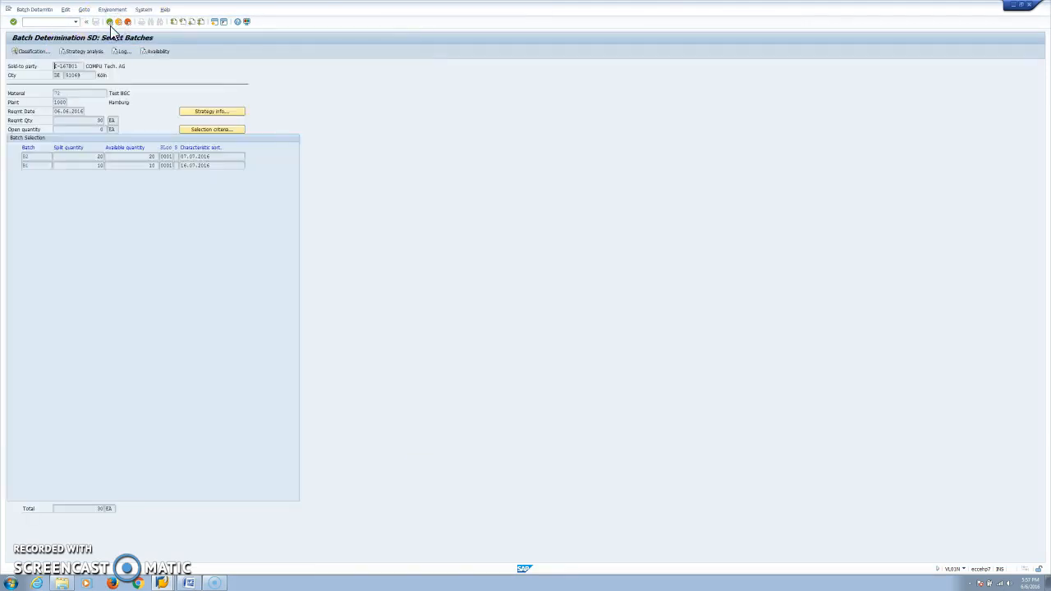
Review the strategy info with its sort rule, and leave the delivery for SAP Easy Access without saving it
left_click(236, 113)
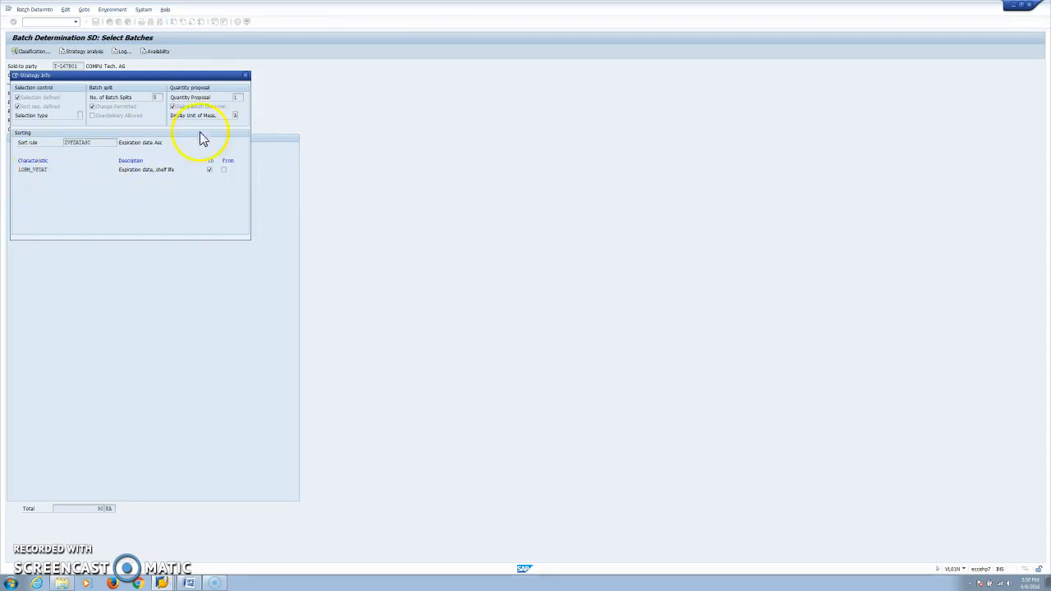
left_click(245, 75)
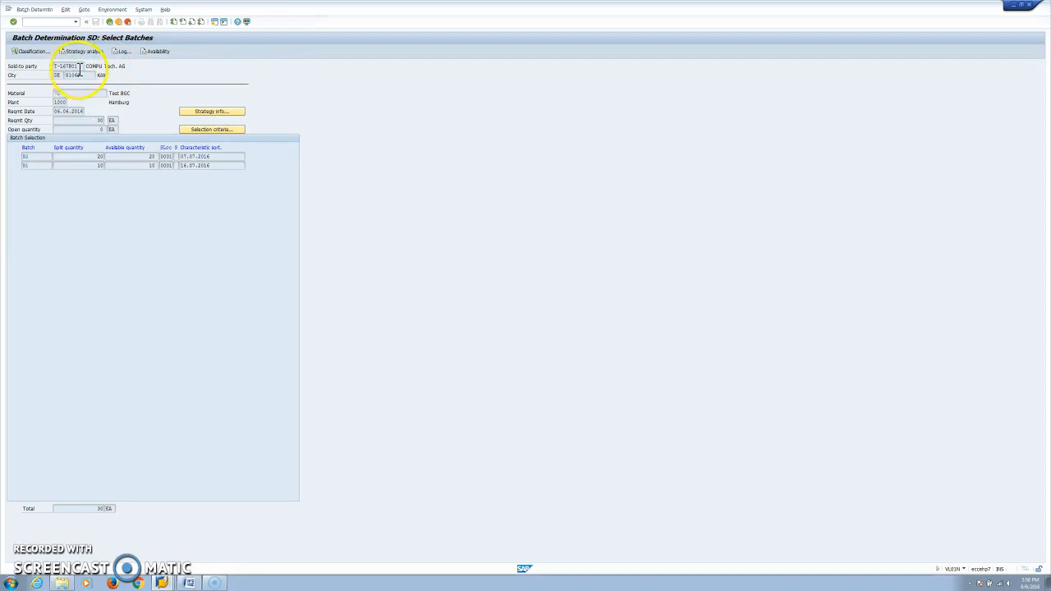
left_click(119, 22)
left_click(118, 22)
left_click(145, 151)
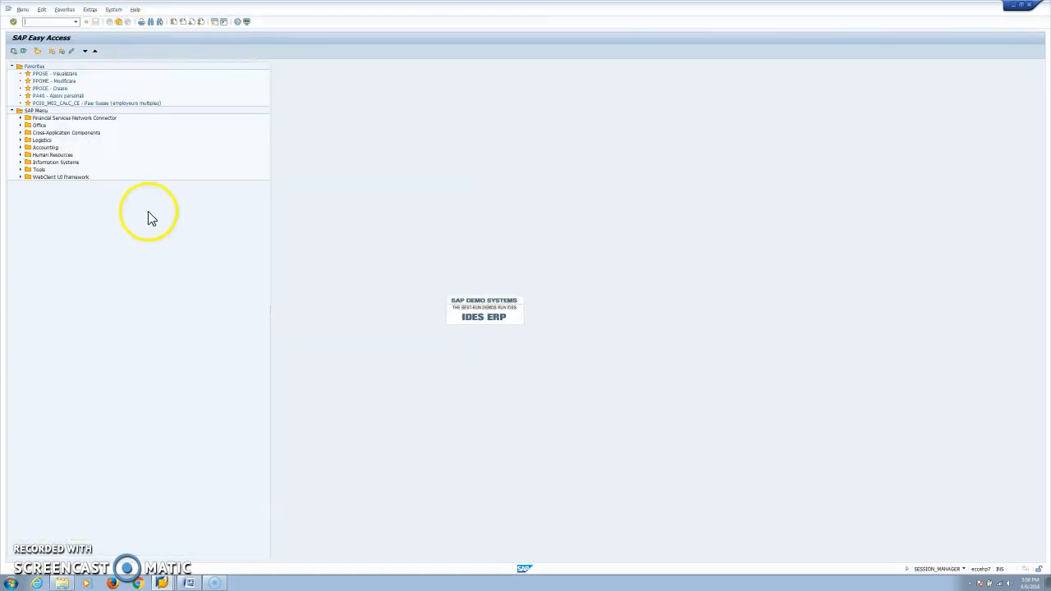